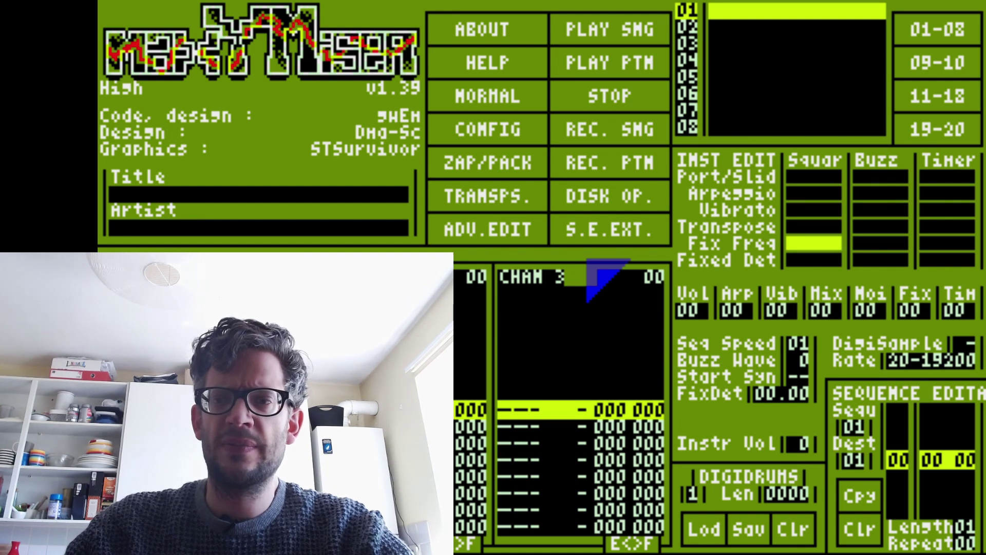
Turn off Fix Freq for Square, and switch on Vibrato for Square and Buzz, Fixed Det for Square and Fix Freq for Timer.
left_click(808, 242)
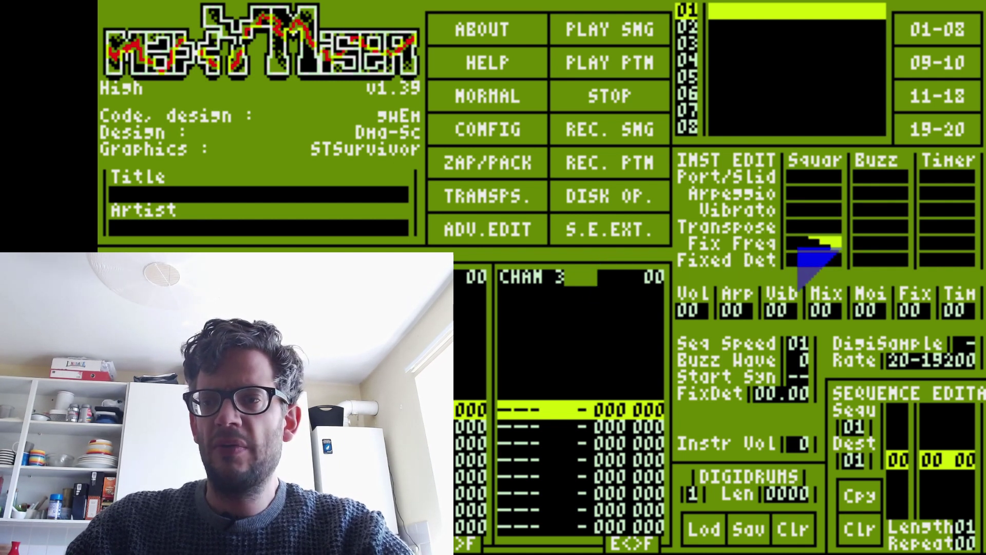
left_click(880, 210)
left_click(881, 194)
left_click(814, 209)
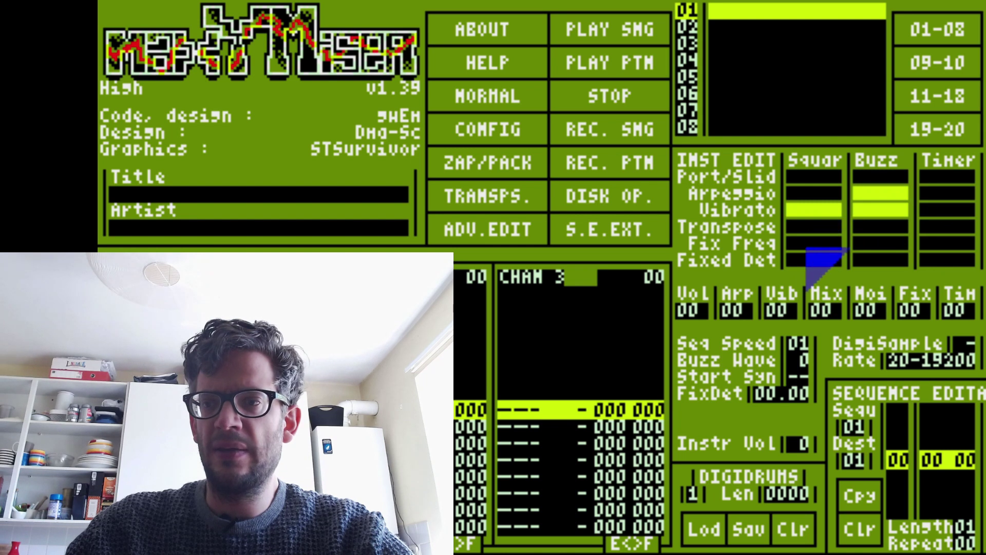
left_click(814, 259)
left_click(921, 243)
left_click(899, 193)
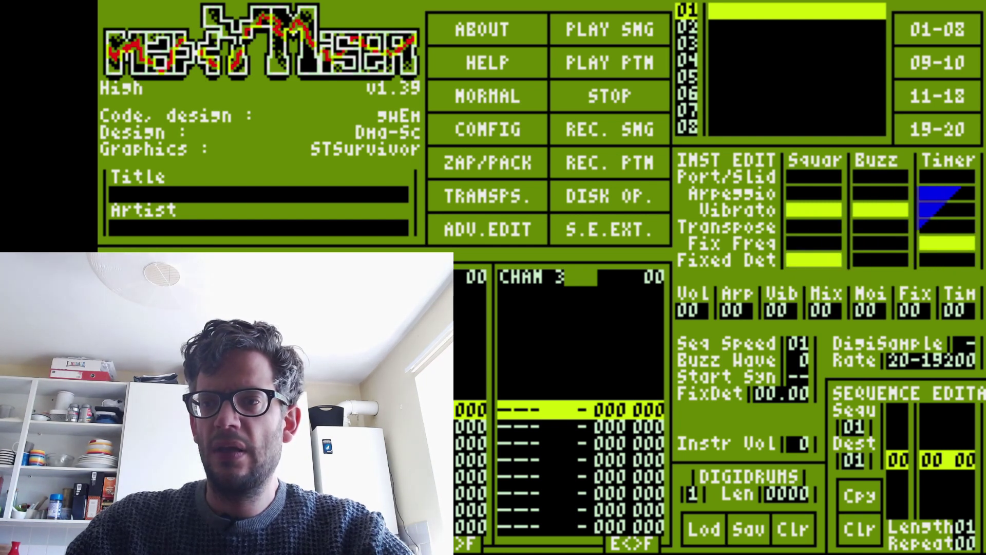
left_click(922, 194)
left_click(930, 193)
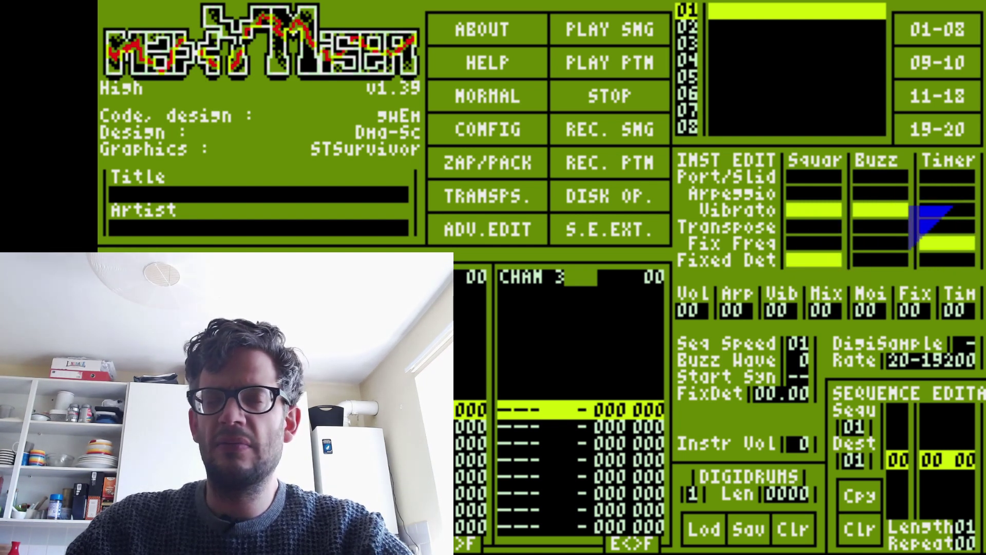
Clear the highlighted switches: Buzz Vibrato, Timer Fix Freq, Square Vibrato and Square Fixed Det.
left_click(887, 211)
left_click(924, 242)
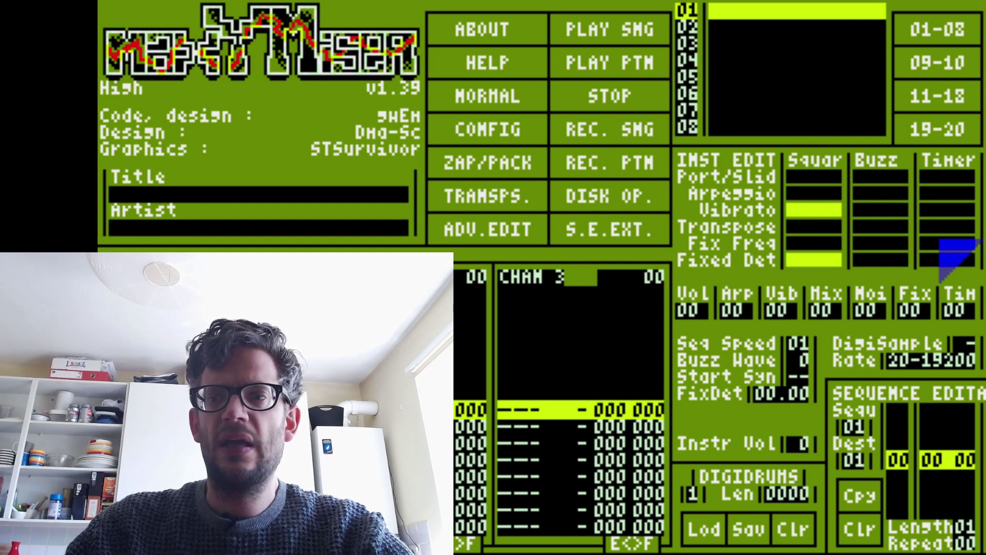
left_click(822, 208)
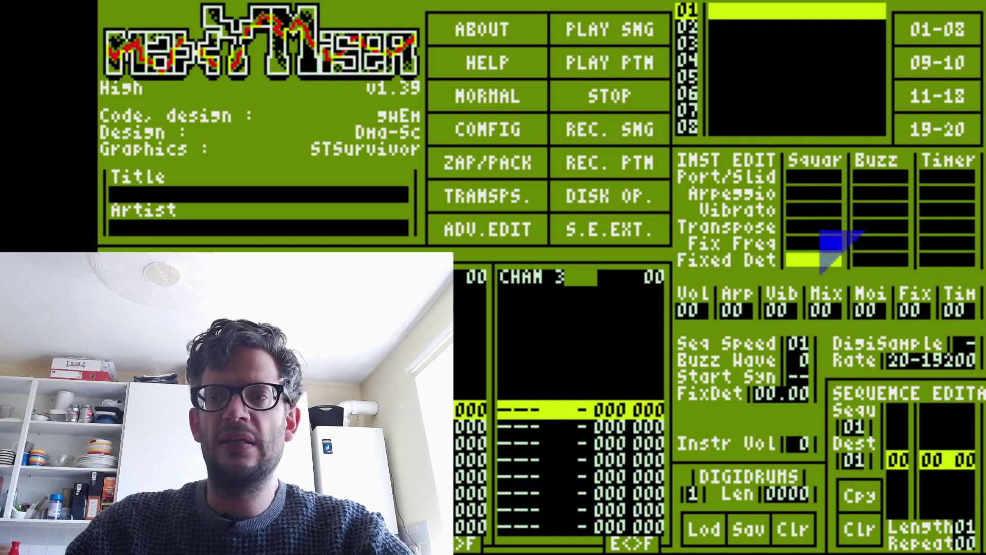
left_click(814, 260)
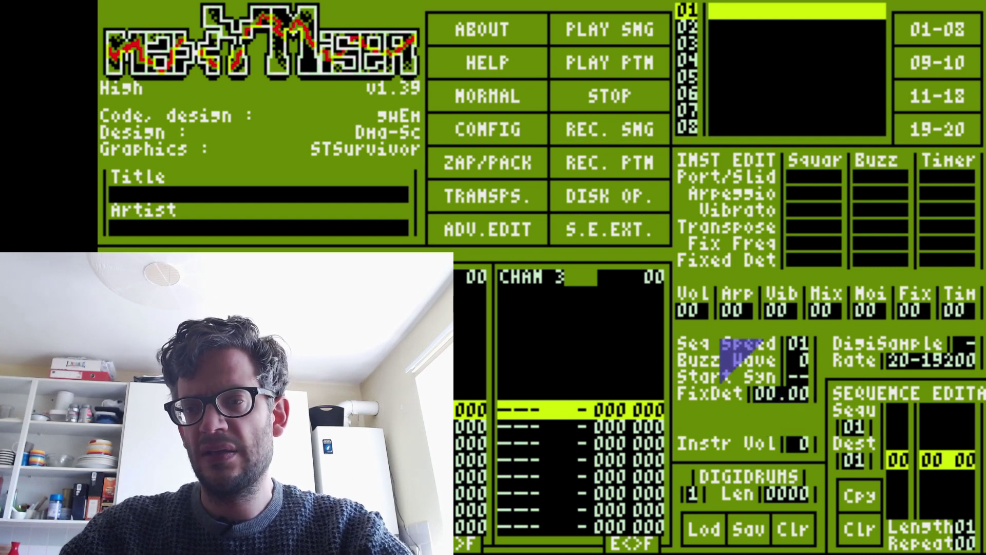
Assign sequence 01 to the instrument's Vol and set its first step's last value to 0F.
left_click(691, 310)
left_click(710, 324)
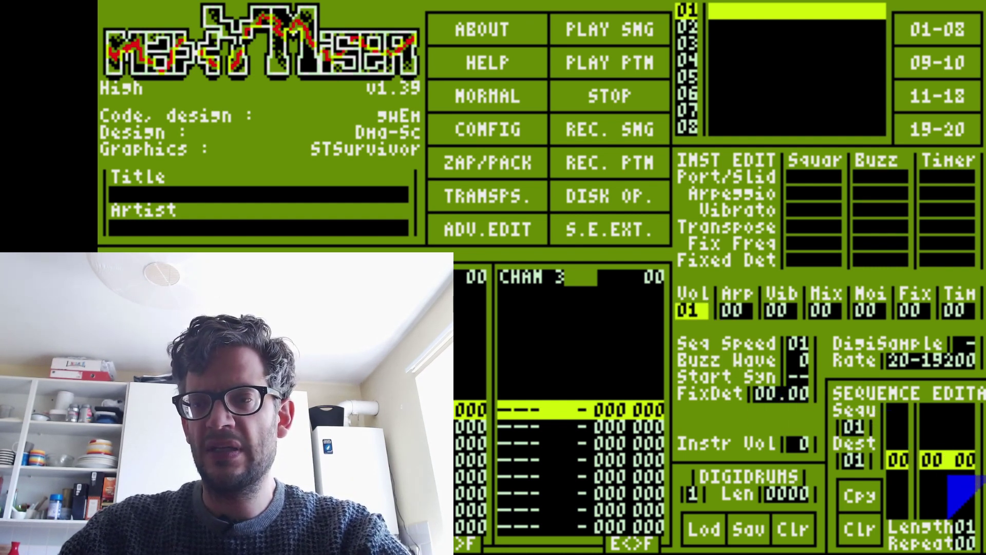
left_click(950, 483)
type("f")
key("Return")
Assign sequence 02 to the instrument's Mix and set its step to 01 00.
left_click(830, 310)
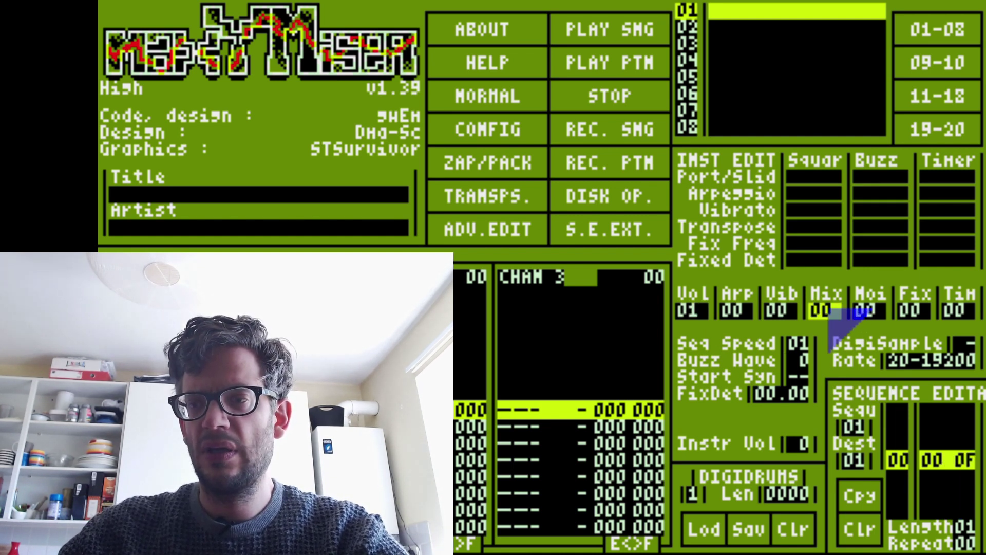
type("2")
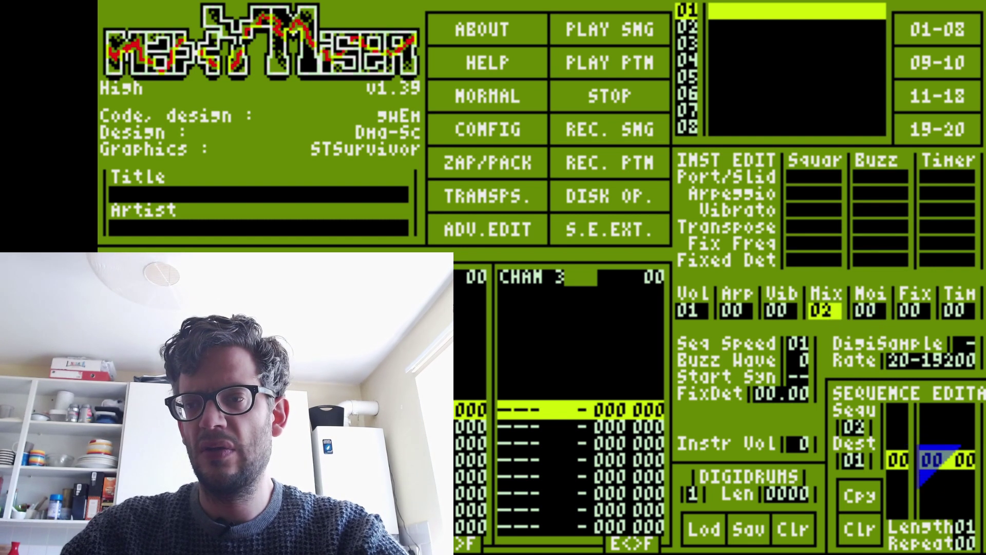
left_click(923, 459)
key("Left")
key("Left")
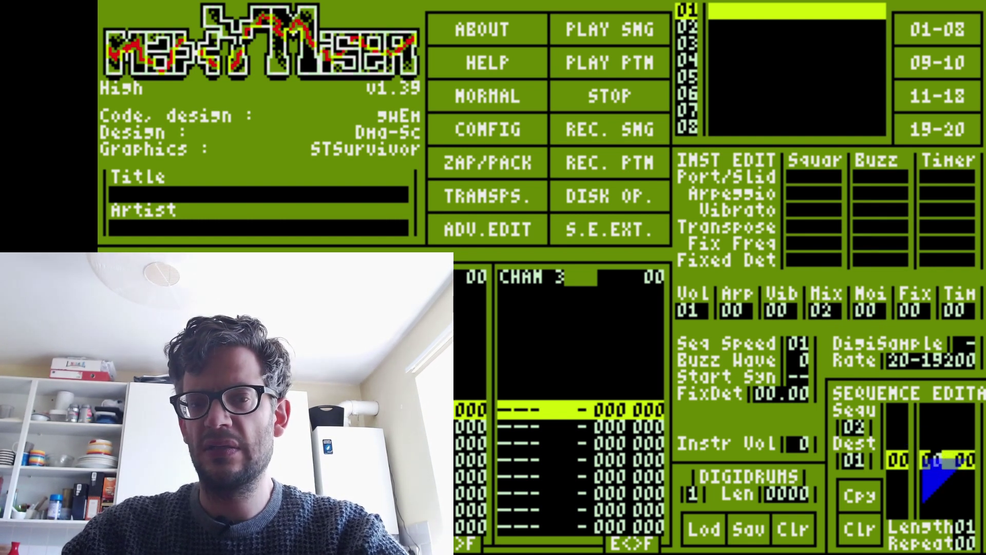
type("1")
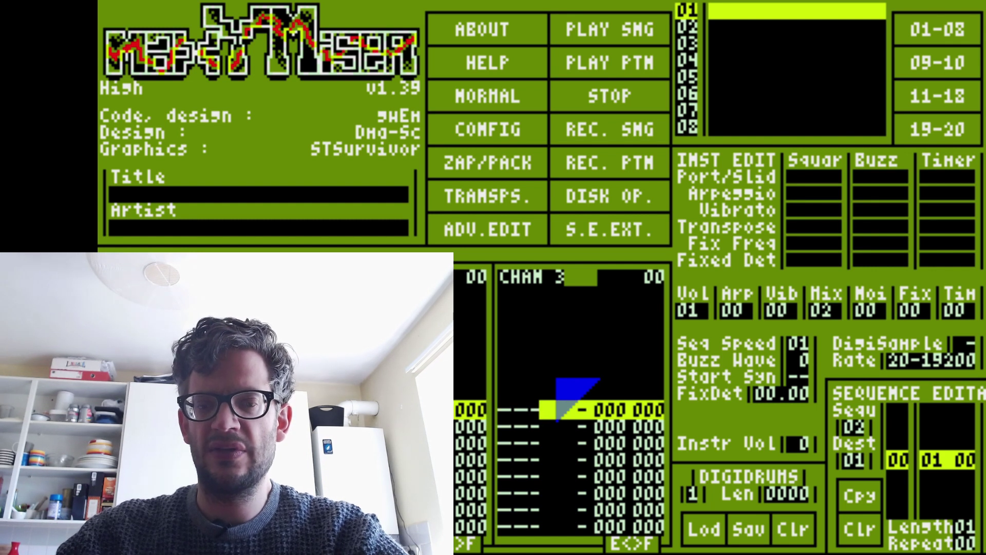
Start a fresh set of patterns for editing and enter a C 4 note with instrument 01 on channel 3's first row.
key("space")
key("Insert")
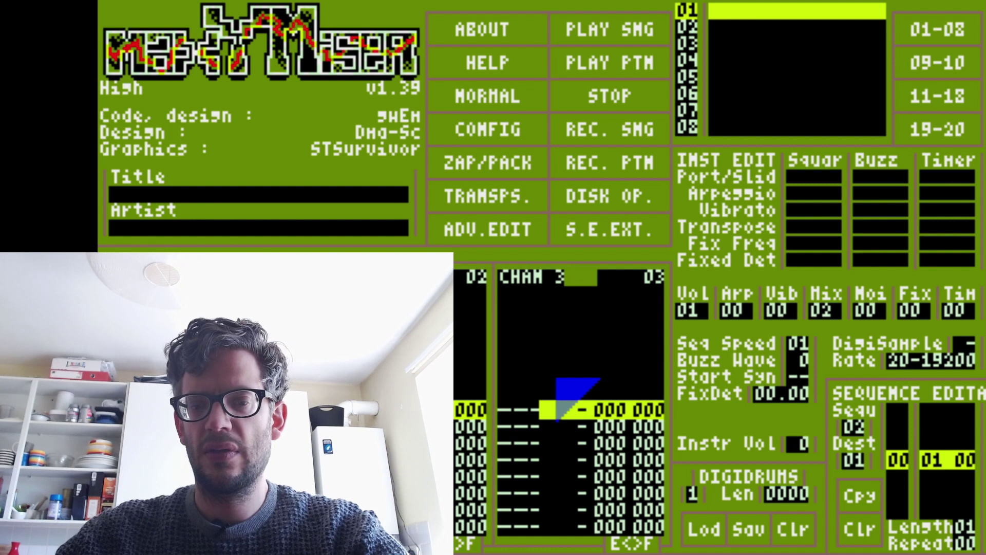
key("z")
Enter a C 5 note with instrument 01 four rows below the C 4 on channel 3 and give it effect P04.
key("Down")
key("Down")
key("Down")
key("Down")
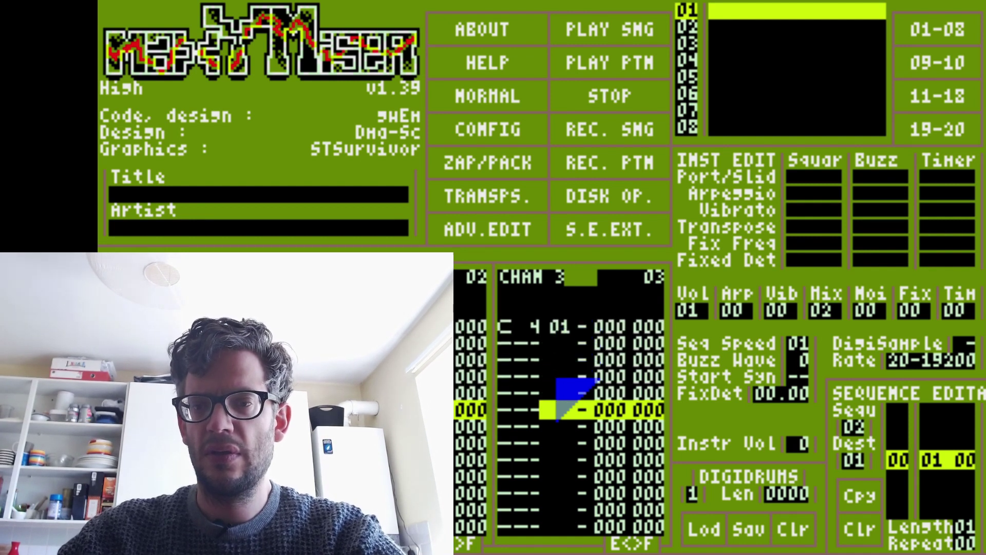
key("Up")
key("q")
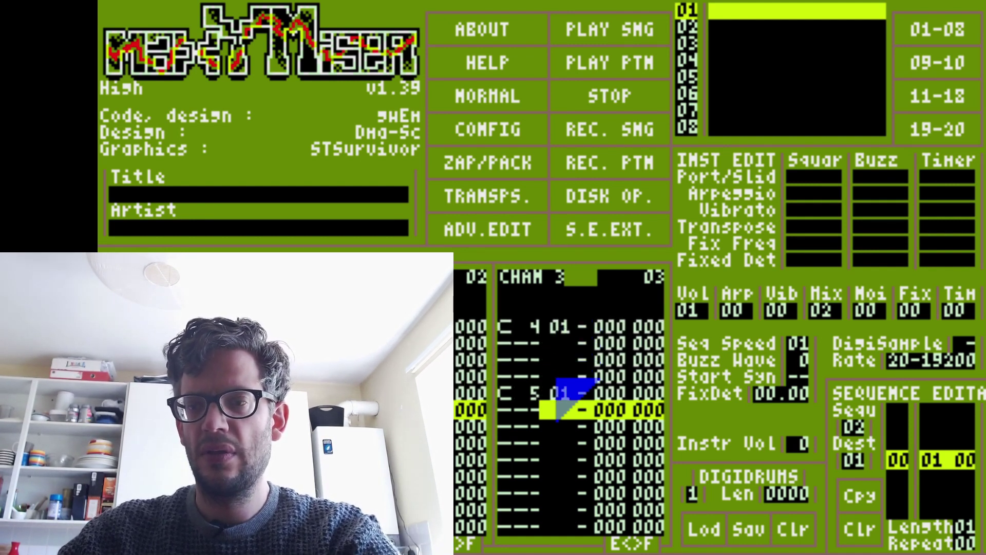
key("Up")
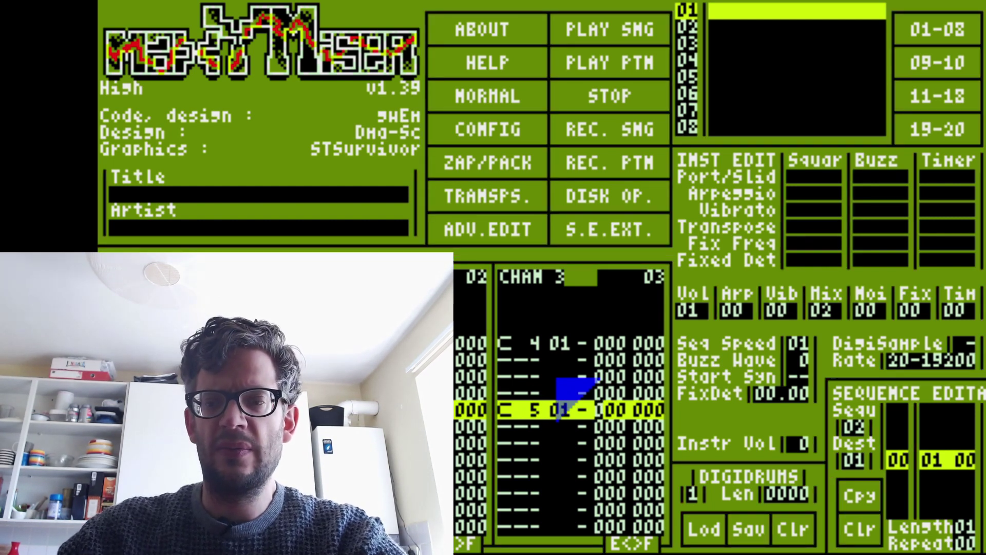
type("P01")
type("4")
key("Up")
key("Up")
key("Up")
key("Up")
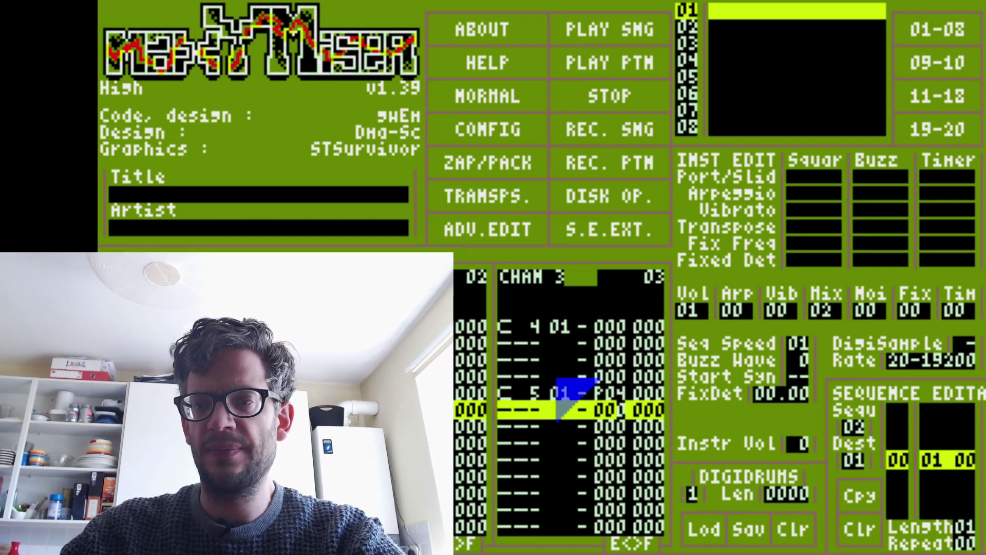
Play the pattern and turn on Port/Slid for the Square voice.
key("Down")
key("Down")
key("Down")
key("Down")
key("Down")
key("Down")
key("Down")
key("Down")
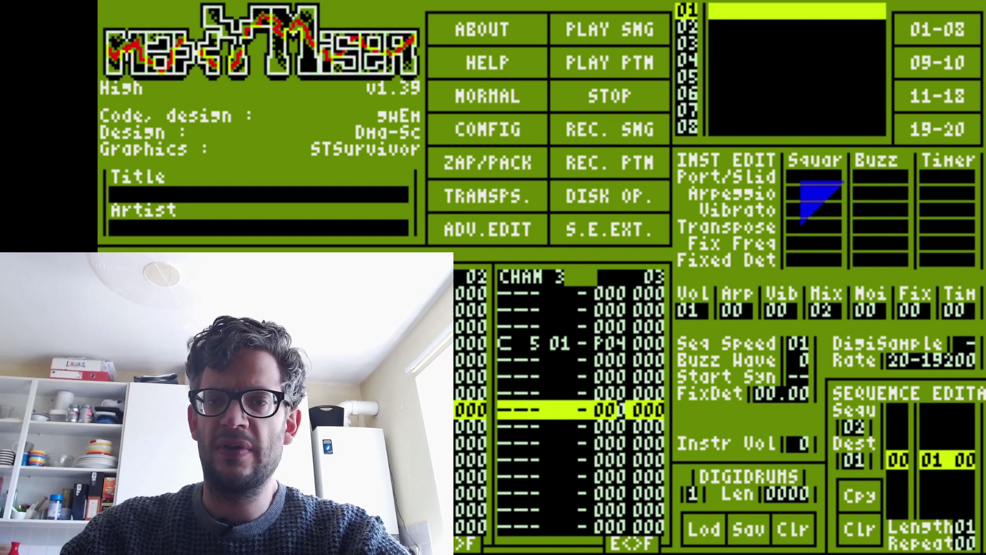
left_click(801, 180)
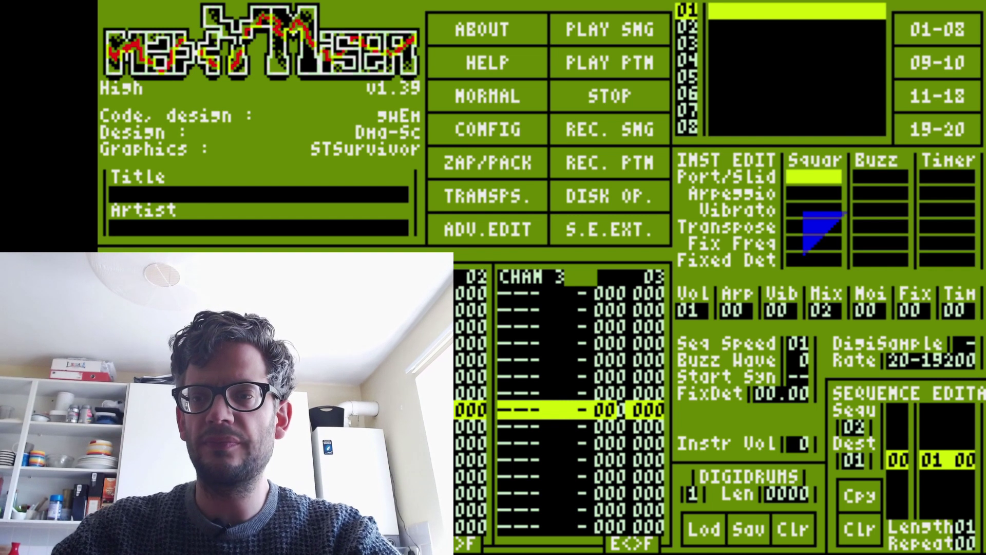
Delete the C 5 note and its P04 effect from channel 3.
key("Left")
key("Left")
key("Left")
key("Left")
key("Left")
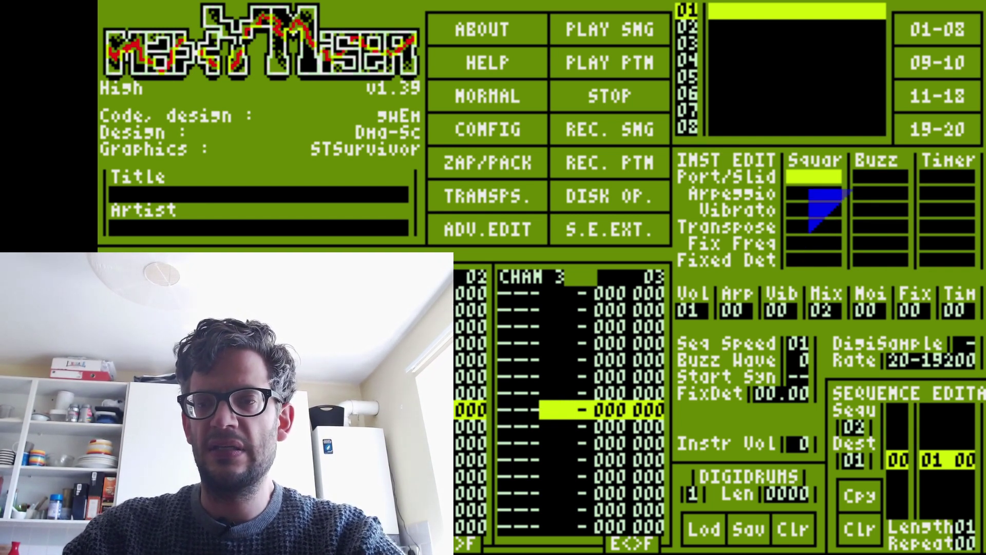
key("Up")
key("Up")
key("Up")
key("Up")
key("Up")
key("Up")
key("Up")
key("Up")
key("Up")
key("Up")
key("Down")
key("Down")
key("Down")
key("space")
key("BackSpace")
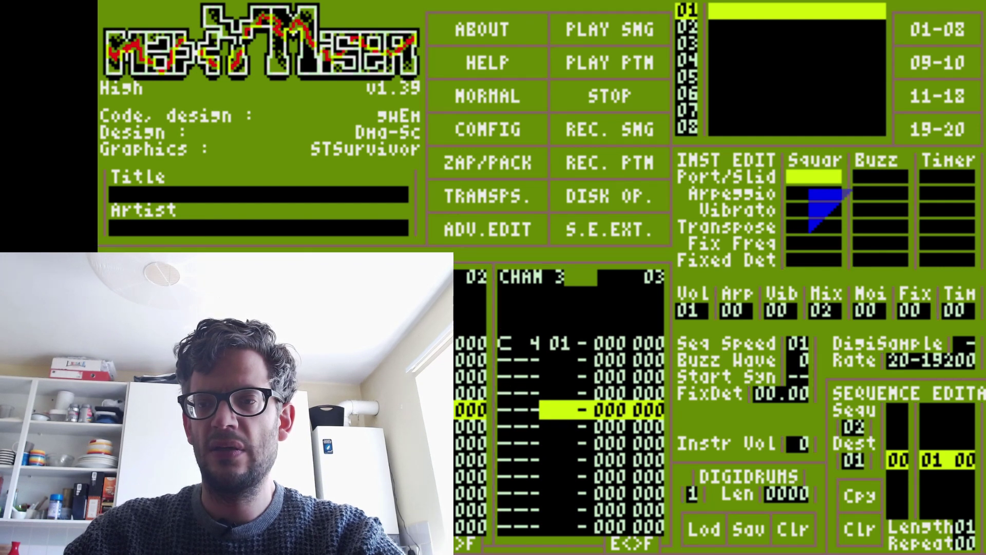
Add effect H03 to the C 4 note on channel 3's first row.
key("Right")
key("Right")
key("Up")
key("Up")
key("Up")
key("Up")
key("Right")
key("Right")
key("h")
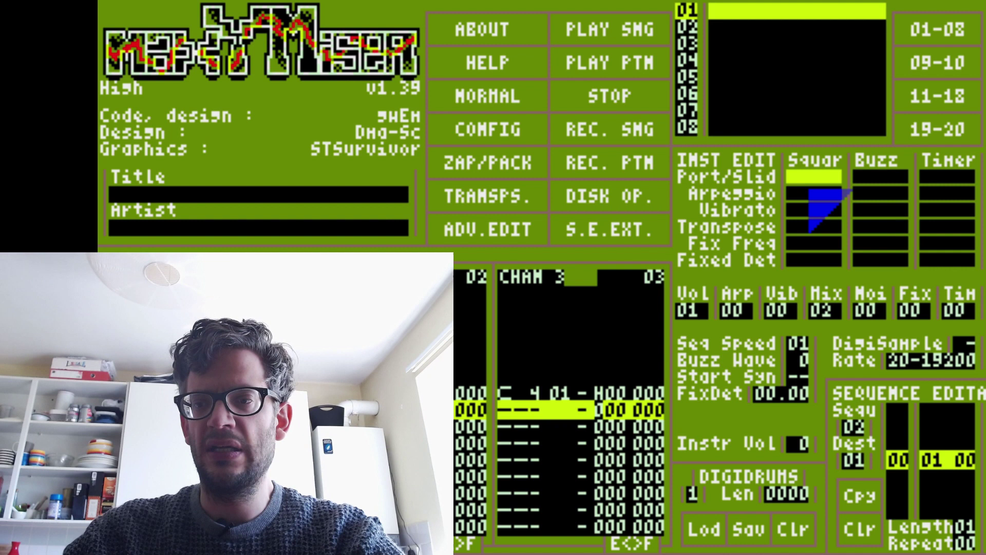
key("Up")
key("Right")
key("Right")
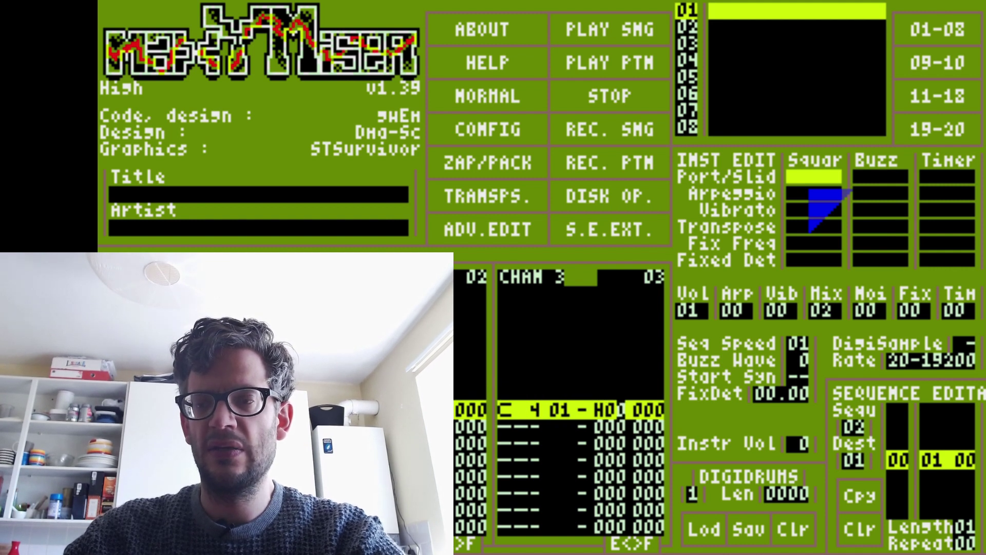
key("3")
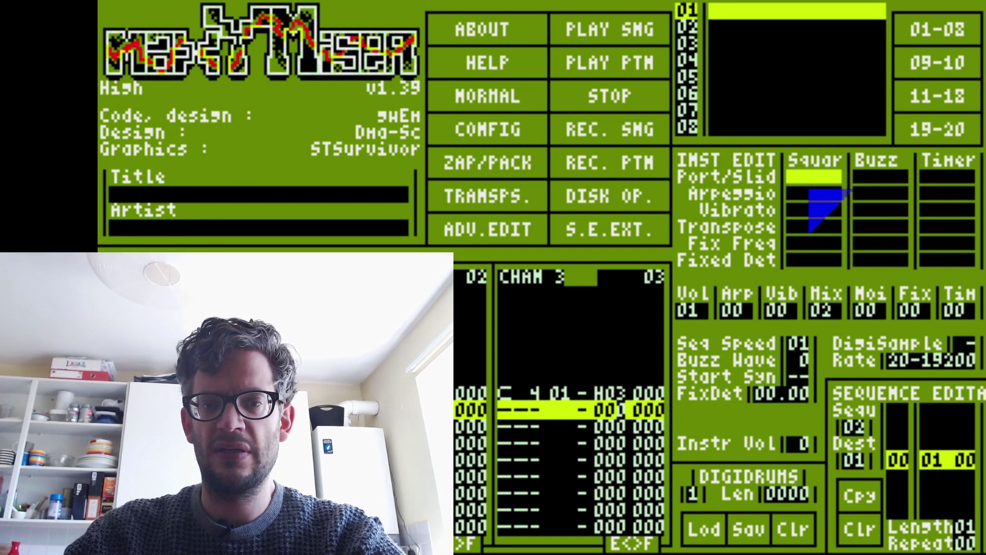
Play the pattern, turn off Port/Slid for the Square voice, and play the pattern again.
key("Return")
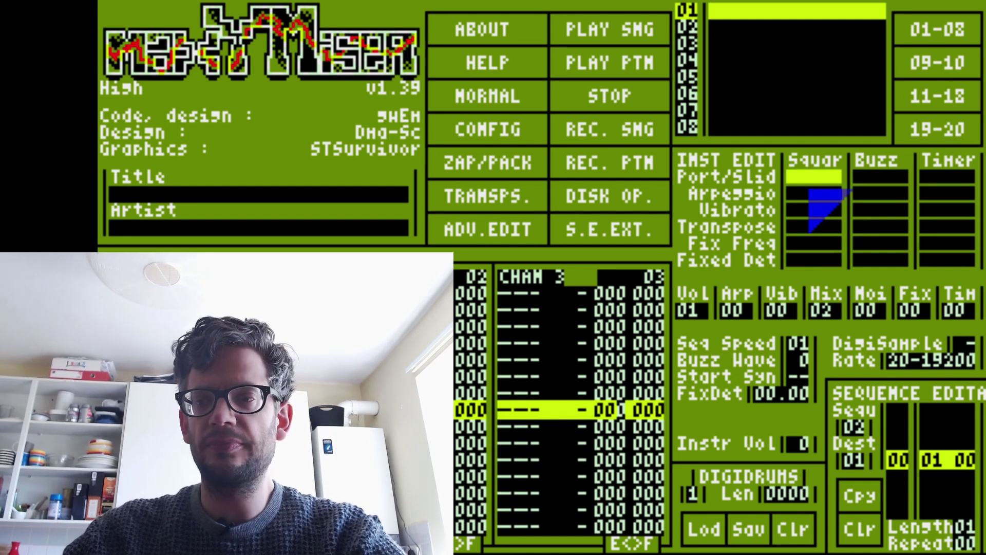
left_click(809, 189)
left_click(810, 190)
left_click(810, 179)
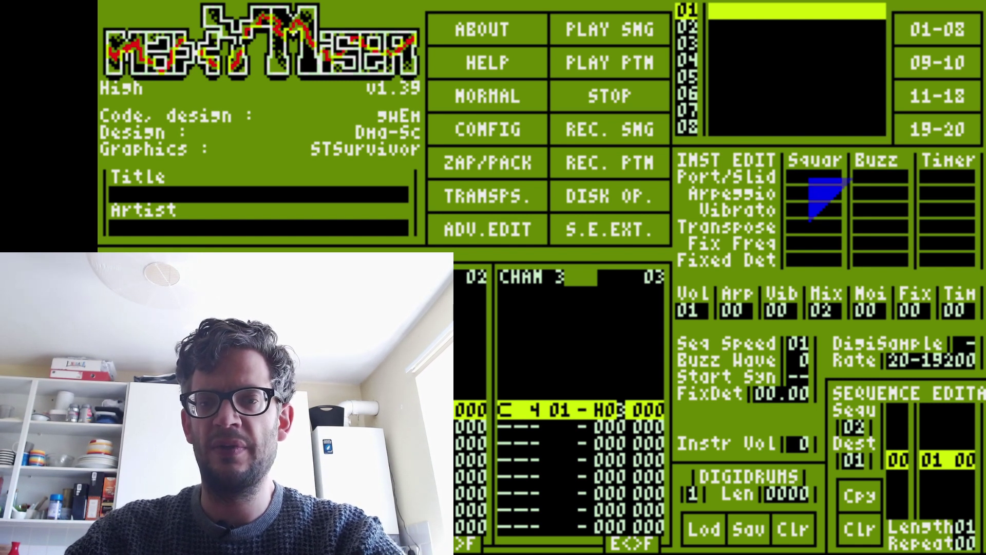
key("Down")
key("Down")
key("Down")
key("Down")
key("Down")
key("Down")
key("Down")
key("Down")
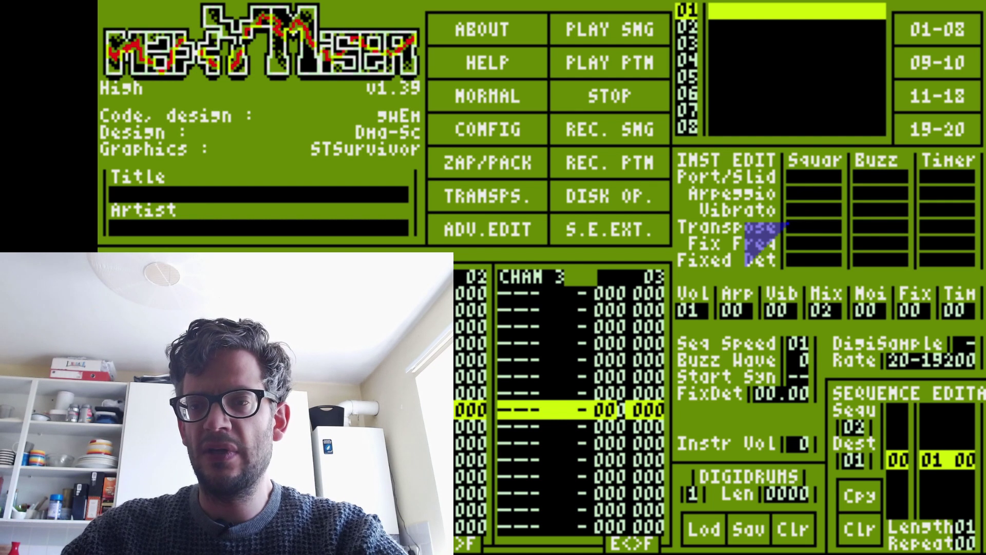
Reset the effect on channel 3's C 4 note to 000, leave edit mode and play the pattern.
key("Up")
key("Up")
key("Up")
key("Up")
key("Up")
key("Up")
key("Up")
key("Up")
key("Up")
key("Up")
key("Up")
key("Up")
key("Up")
key("Down")
key("Left")
key("Left")
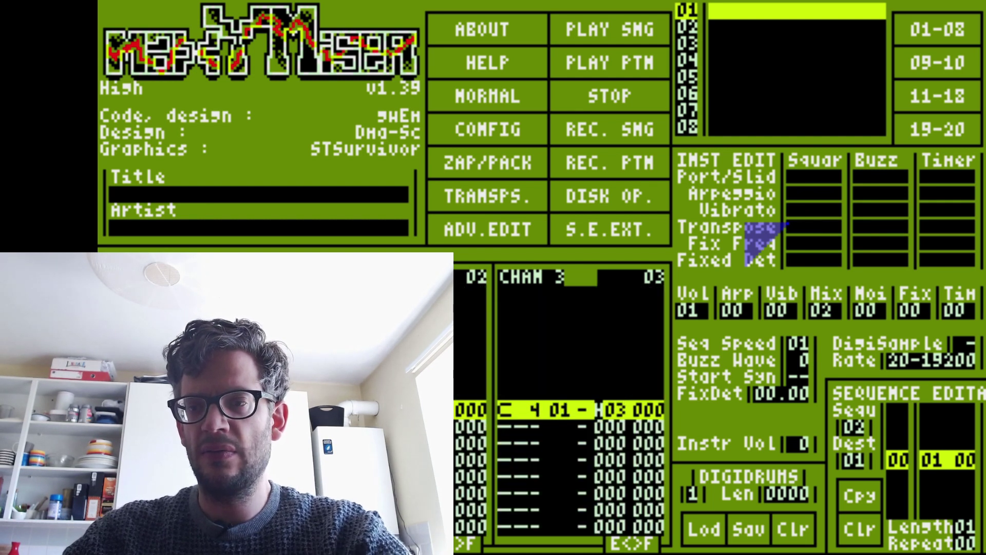
key("space")
type("0")
key("Up")
key("Right")
key("Right")
type("0")
key("space")
key("Up")
key("Down")
key("Down")
key("Down")
key("Down")
key("Down")
key("Down")
key("Down")
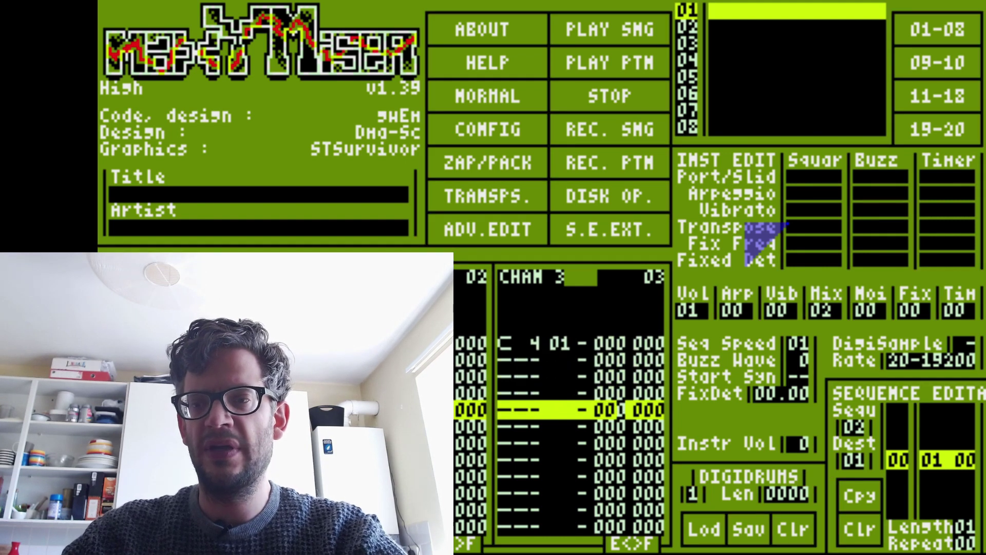
Assign sequence 03 to the instrument's Arp and extend it to three steps with the values 00, 04 and 07.
left_click(740, 309)
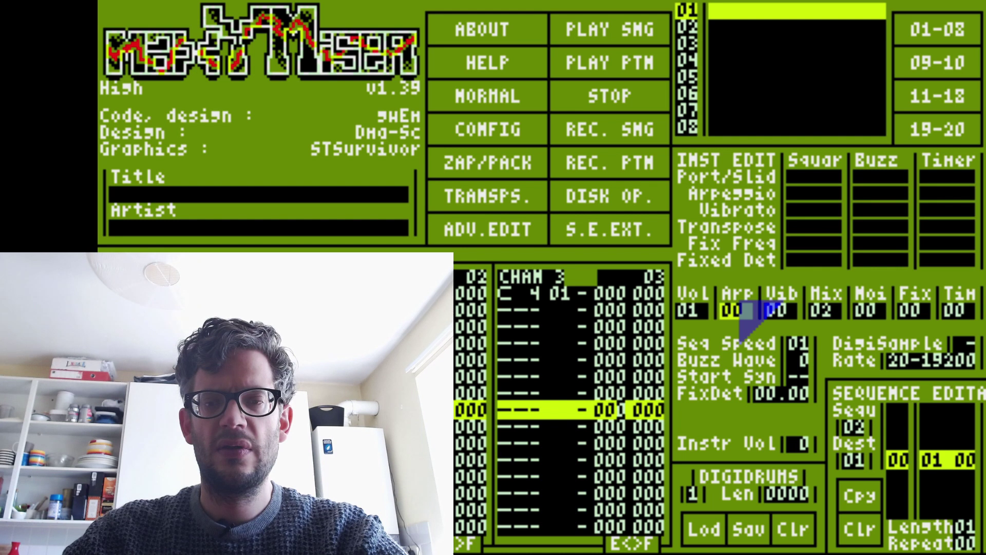
type("03")
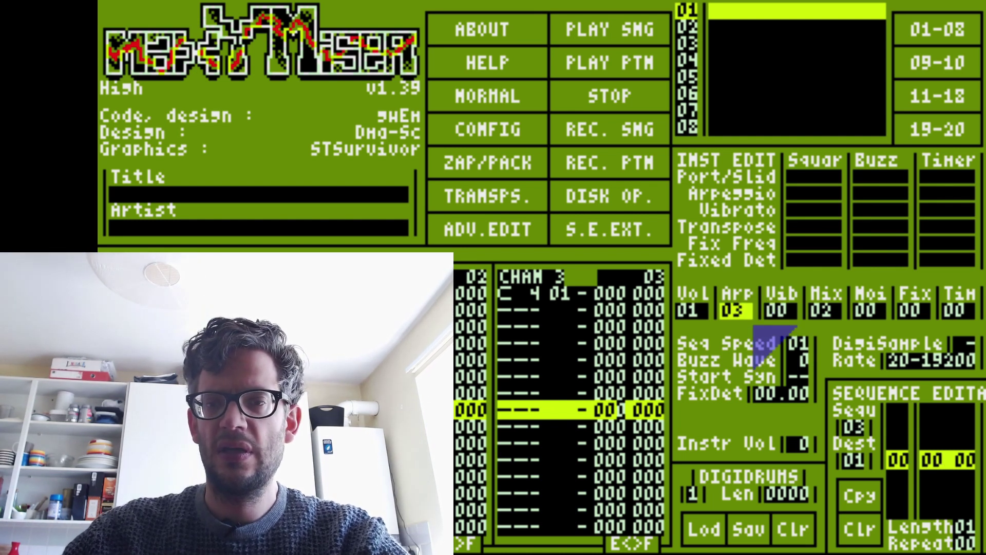
left_click(930, 460)
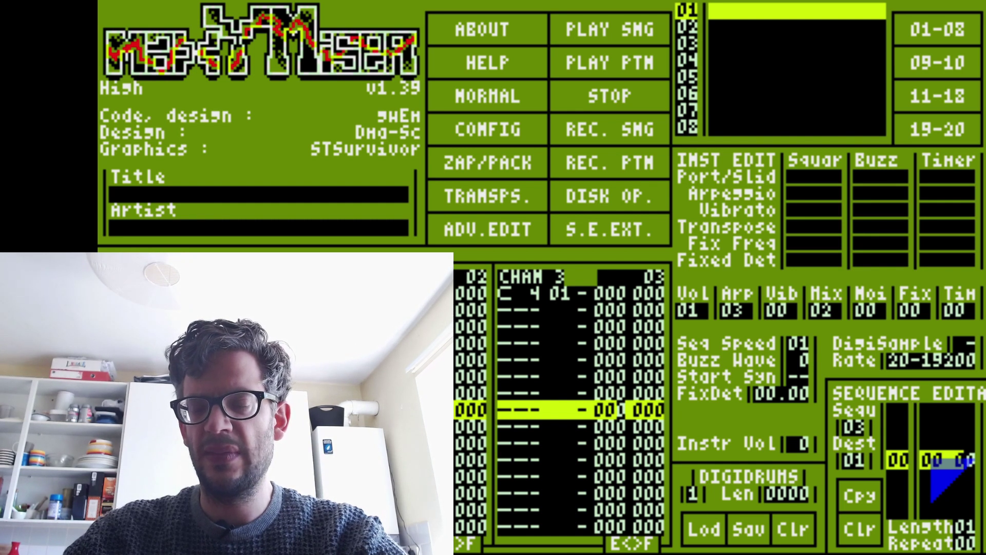
key("Insert")
key("Insert")
key("Down")
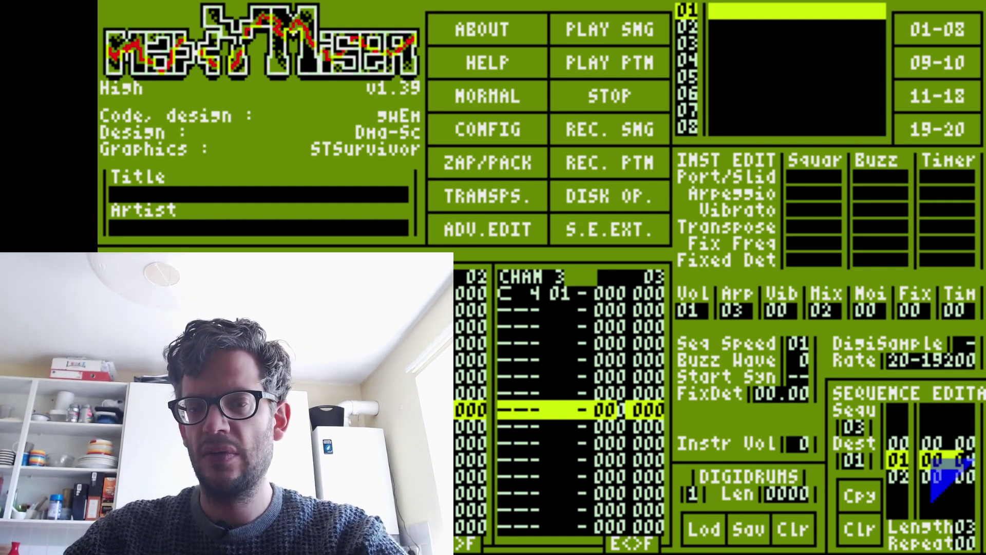
key("Down")
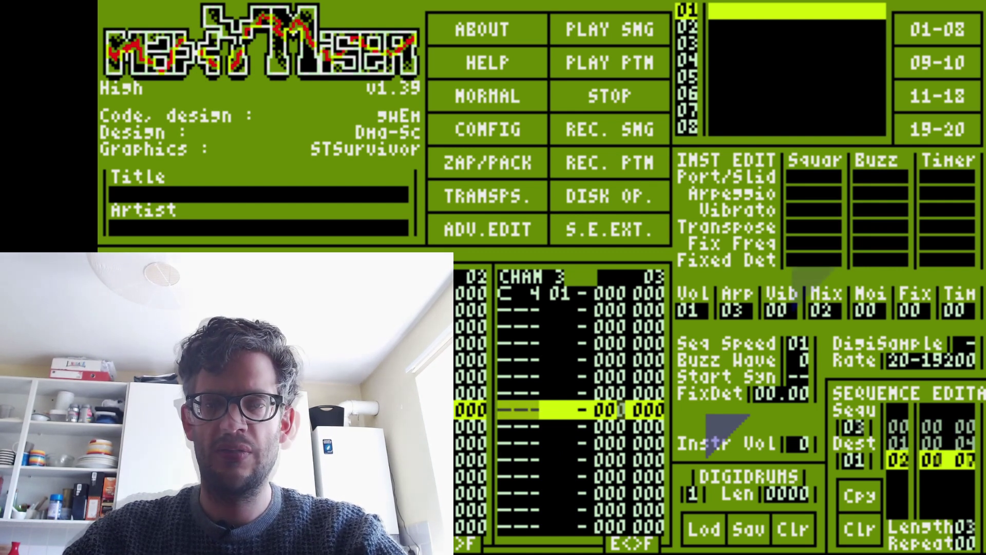
Show the instrument's Mix sequence in the sequence editor.
left_click(814, 308)
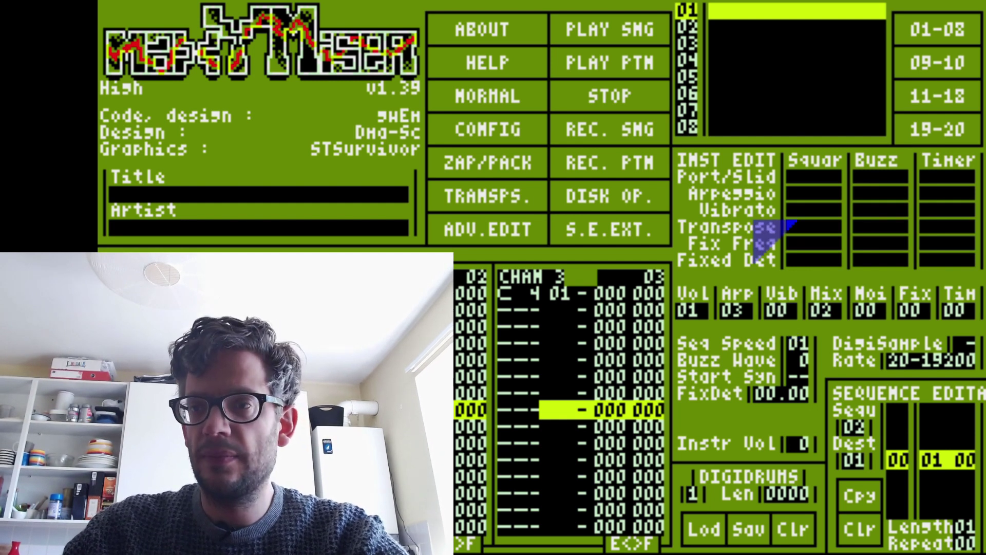
Set the effect on channel 3's C 4 note to X37 and turn on Arpeggio for the Square voice.
left_click(801, 195)
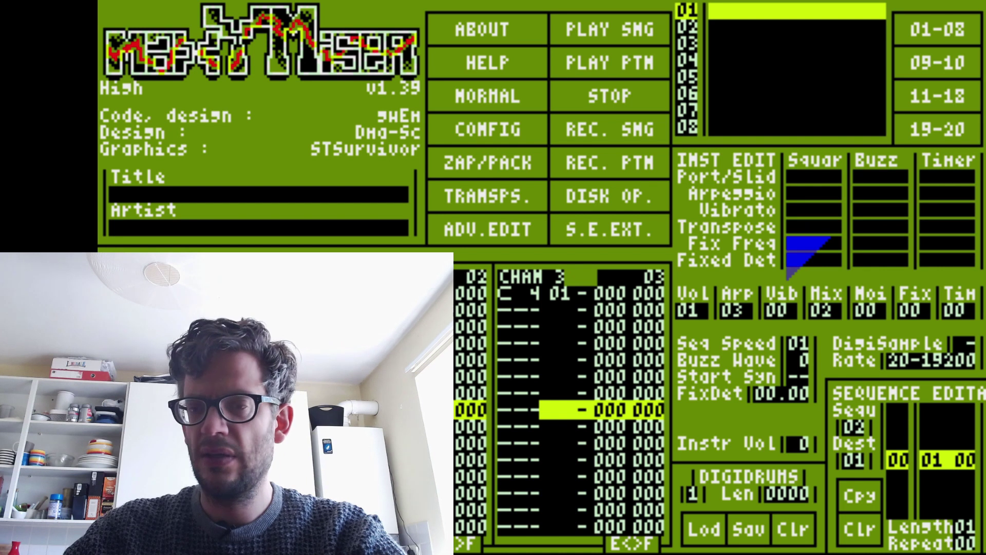
key("Up")
key("Up")
key("Up")
key("Up")
key("Up")
key("Up")
key("Up")
key("Right")
key("Right")
key("Right")
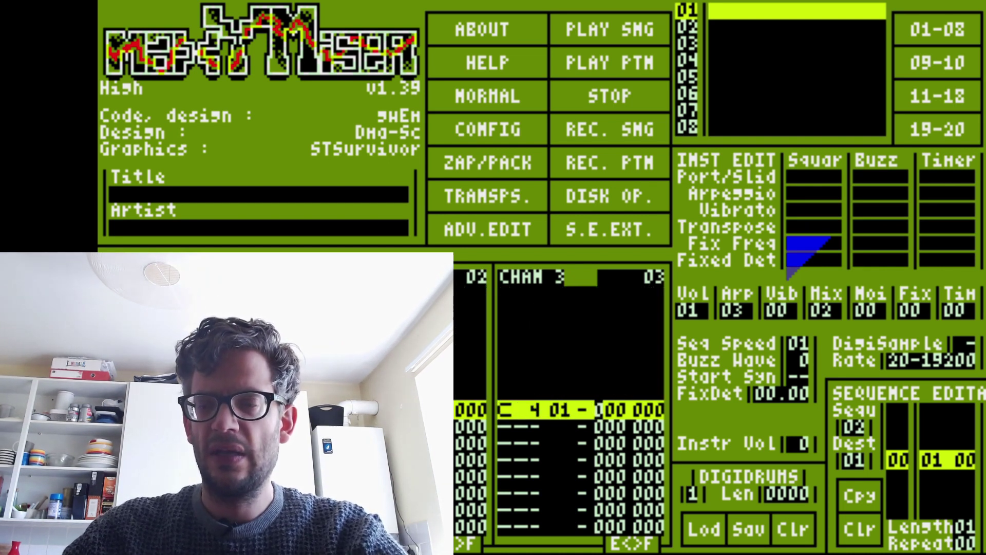
key("space")
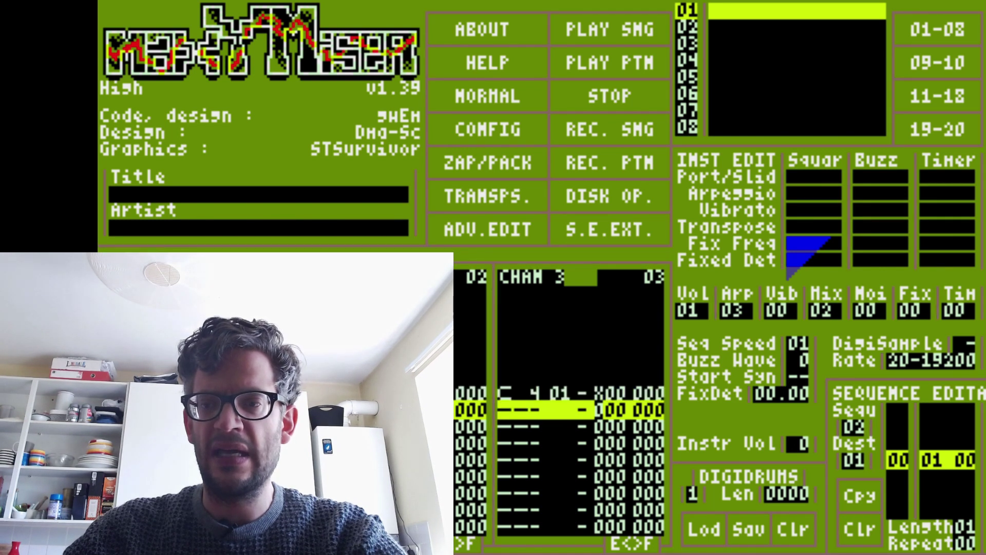
type("x")
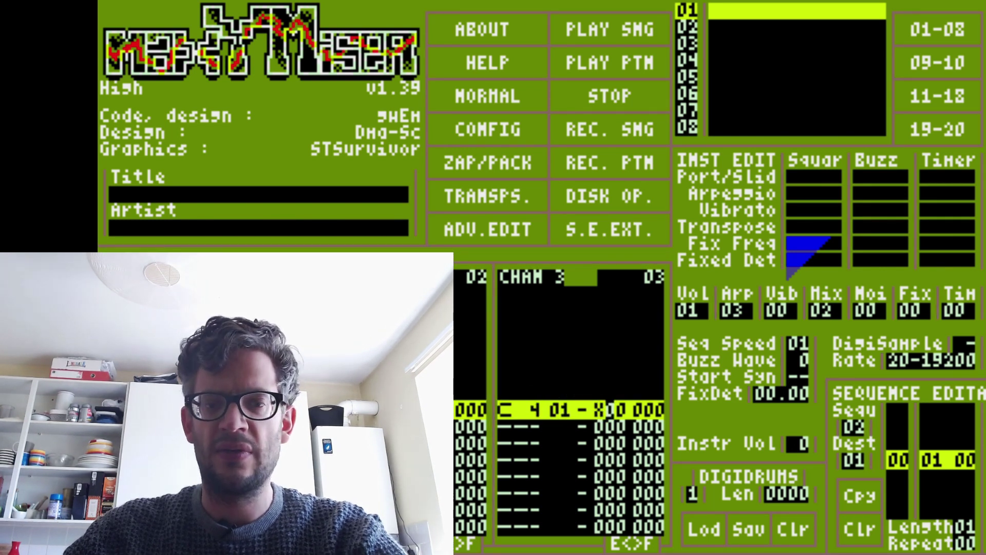
type("3")
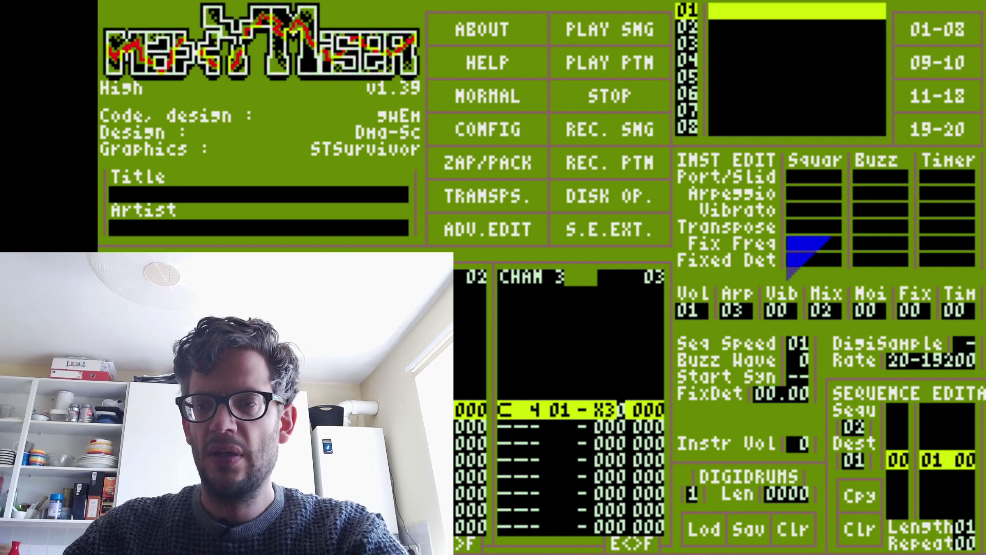
type("7")
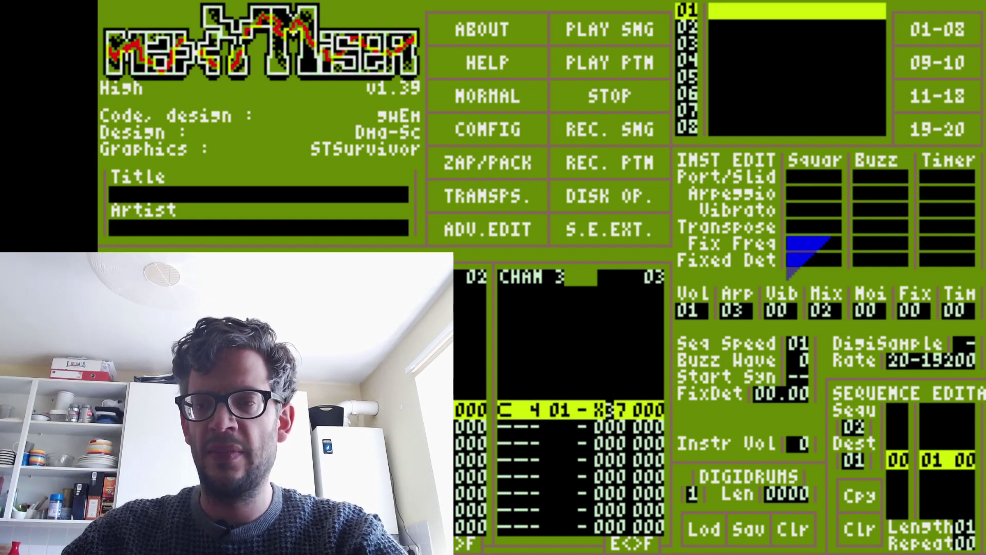
key("Return")
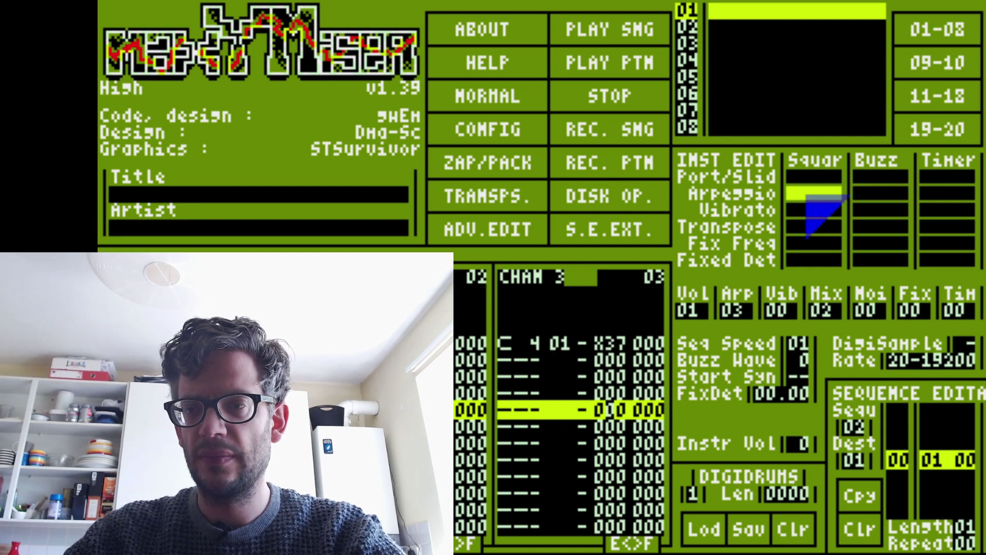
Play the pattern to hear the X37 arpeggio on channel 3's note.
key("Up")
key("Up")
key("Up")
key("Up")
key("Down")
key("Down")
key("Down")
key("Down")
key("Down")
key("Down")
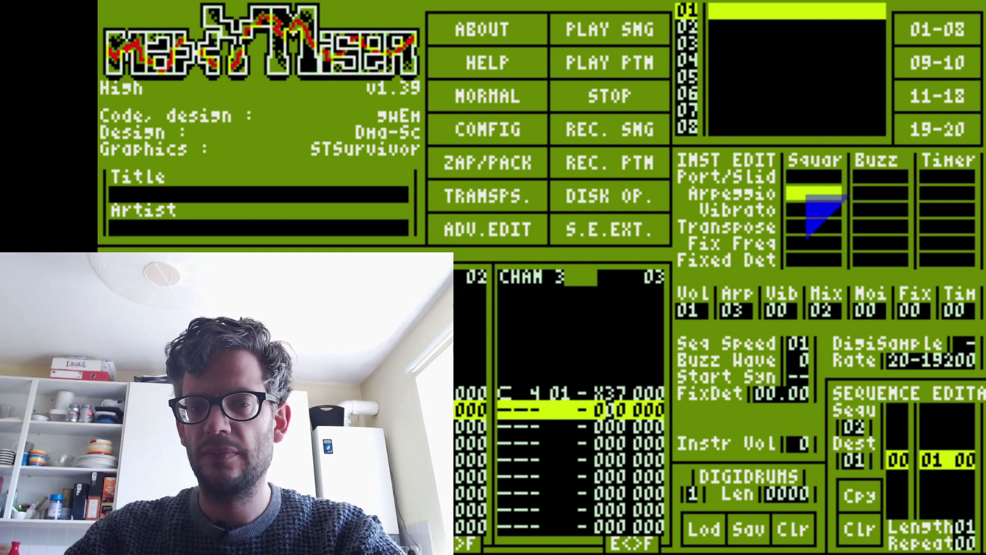
key("Up")
key("Up")
key("Up")
key("Down")
key("Down")
key("Down")
key("Down")
key("Down")
key("Down")
key("Down")
key("Down")
key("Down")
key("Down")
key("Down")
key("Down")
key("Down")
key("Down")
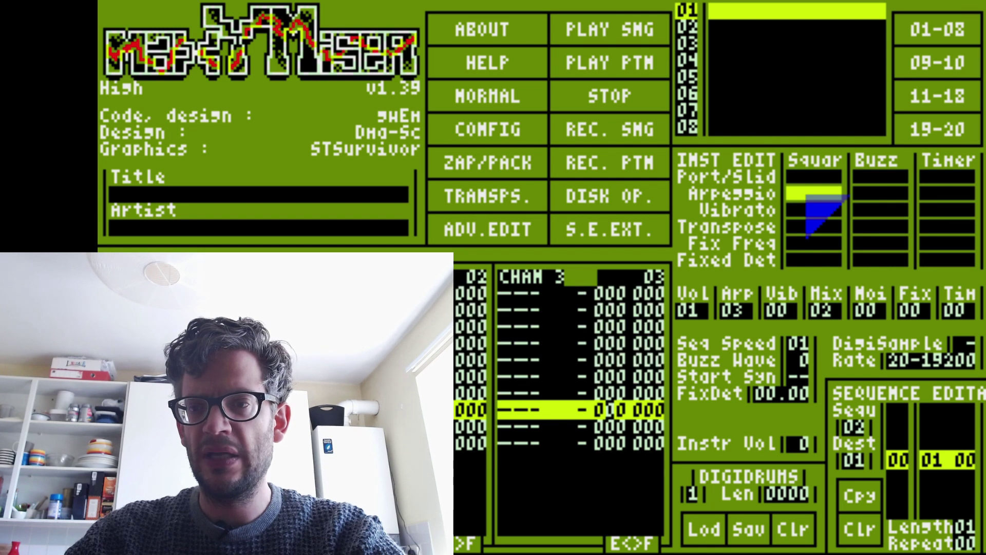
Set the effect on channel 3's C 4 note to X47 and play the pattern.
key("Up")
key("space")
key("Down")
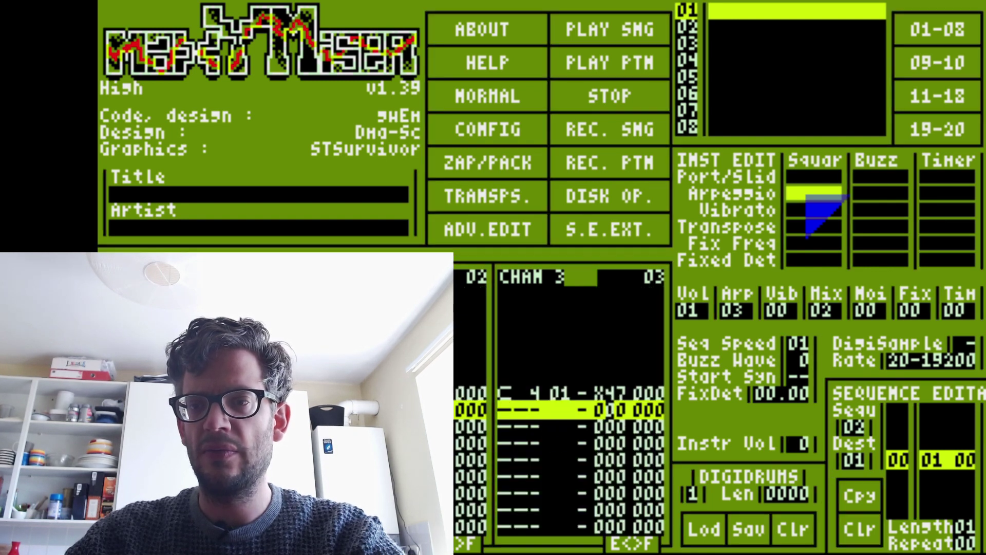
key("space")
key("Down")
key("Down")
key("Down")
key("Down")
key("Down")
key("Down")
key("Up")
key("Up")
key("Up")
key("Up")
key("Up")
key("Up")
key("Up")
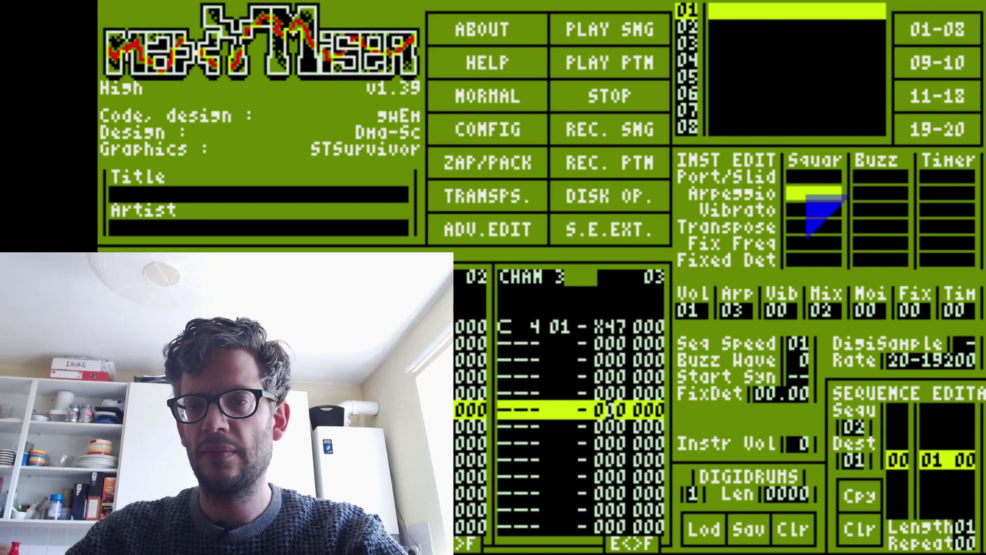
Set the effect on channel 3's C 4 note to X4C and play the pattern.
key("space")
key("space")
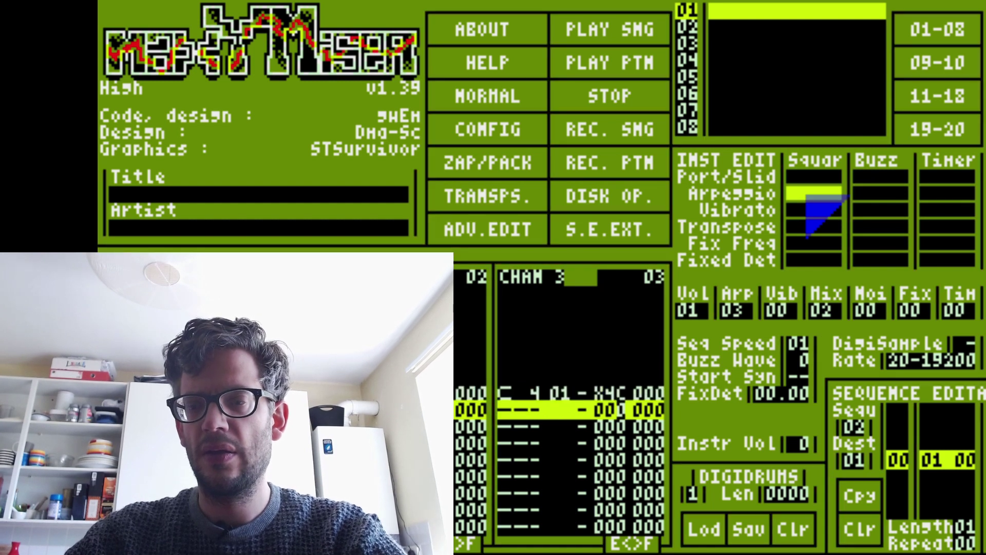
key("Down")
key("Down")
key("Down")
key("Up")
key("Up")
key("Up")
key("Up")
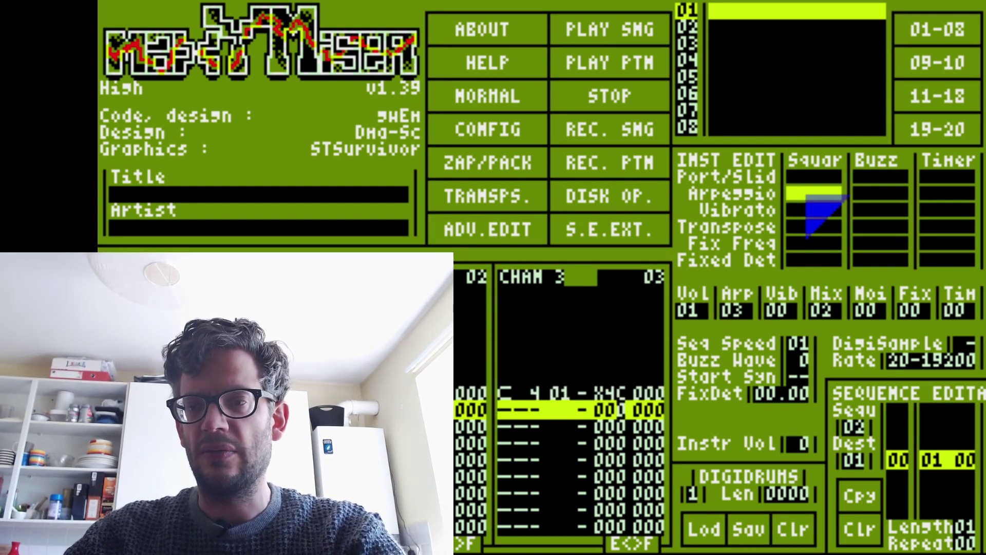
Zero the two effect parameter digits of channel 3's C 4 note, making the effect X00.
key("Down")
key("space")
type("0")
key("Up")
key("Left")
type("0")
key("Up")
key("Down")
key("Up")
key("Left")
key("Left")
type("0")
key("Up")
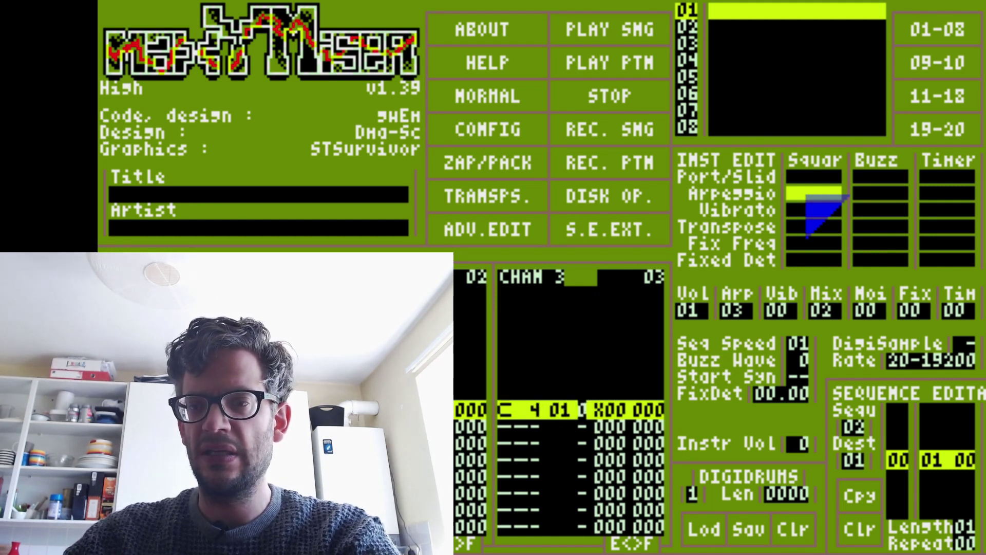
Clear the note and effect in channel 3's first row and enter a C 5 note with instrument 01 there.
key("F8")
key("F10")
key("F6")
key("Down")
key("BackSpace")
key("Left")
key("Left")
key("Left")
key("Left")
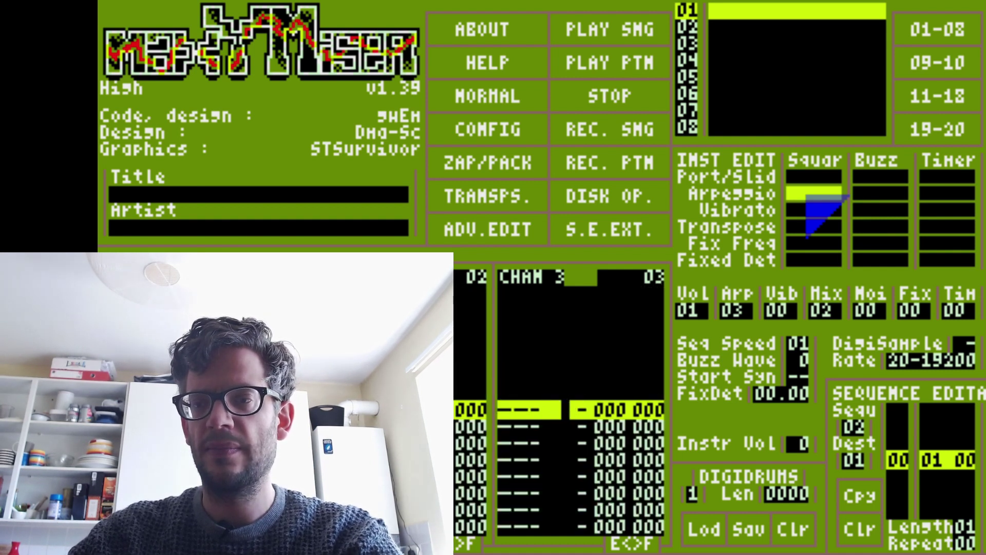
key("Right")
key("q")
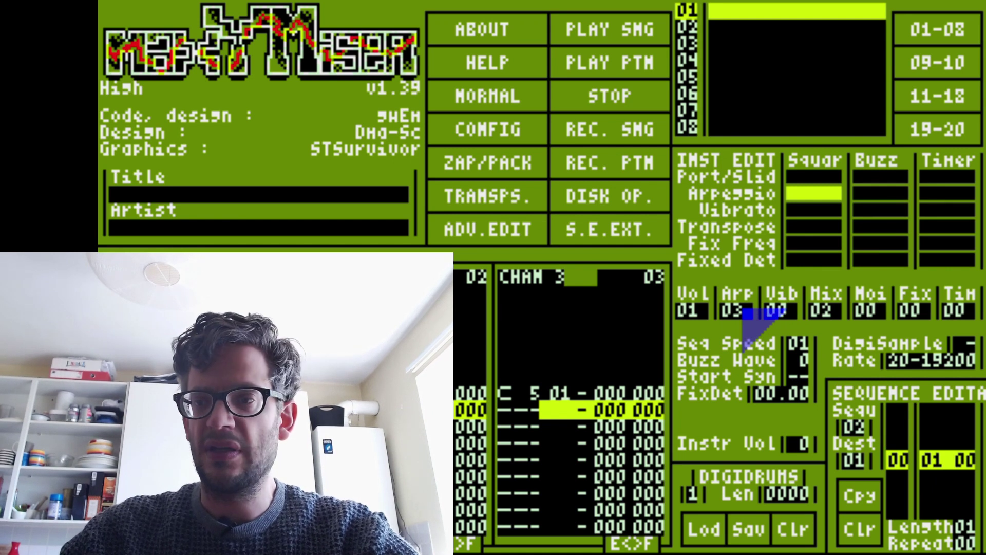
Switch the Square voice from Arpeggio to Vibrato and assign sequence 04 to the instrument's Vib.
left_click(811, 196)
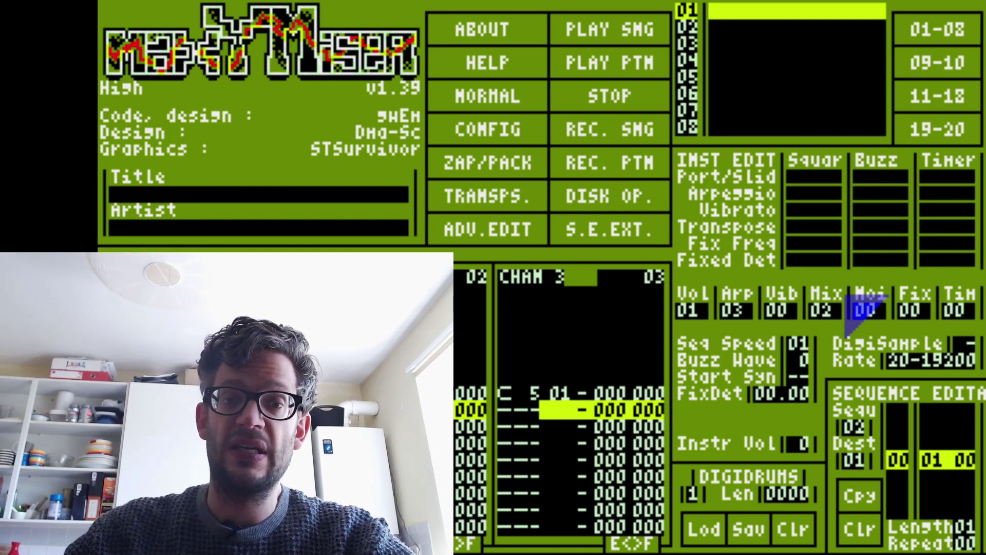
left_click(818, 210)
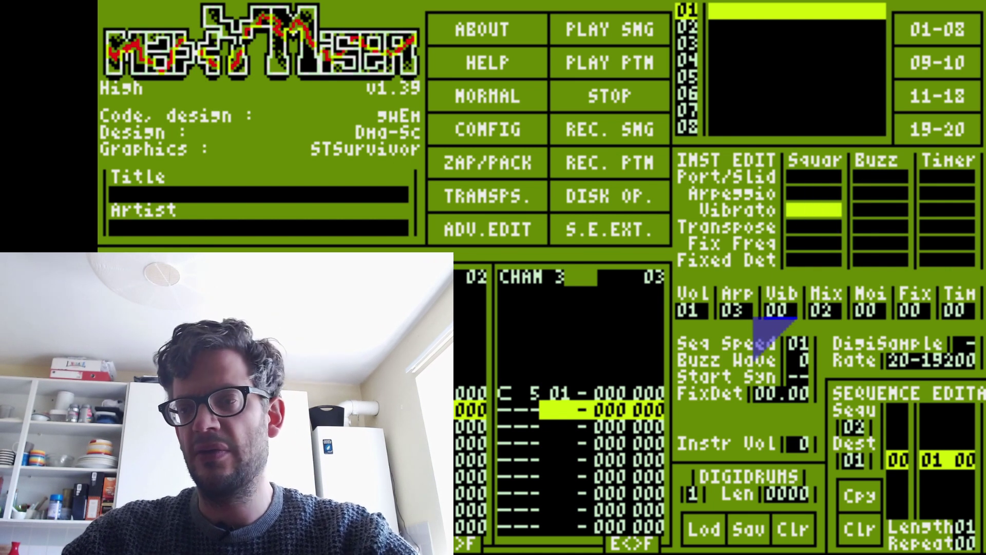
type("4")
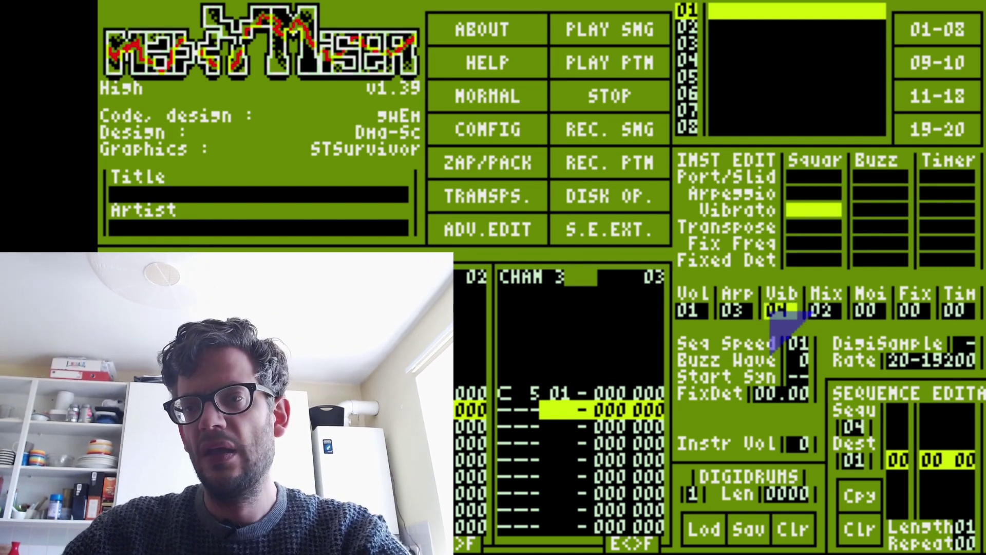
Extend vibrato sequence 04 to a length of six steps.
left_click(933, 473)
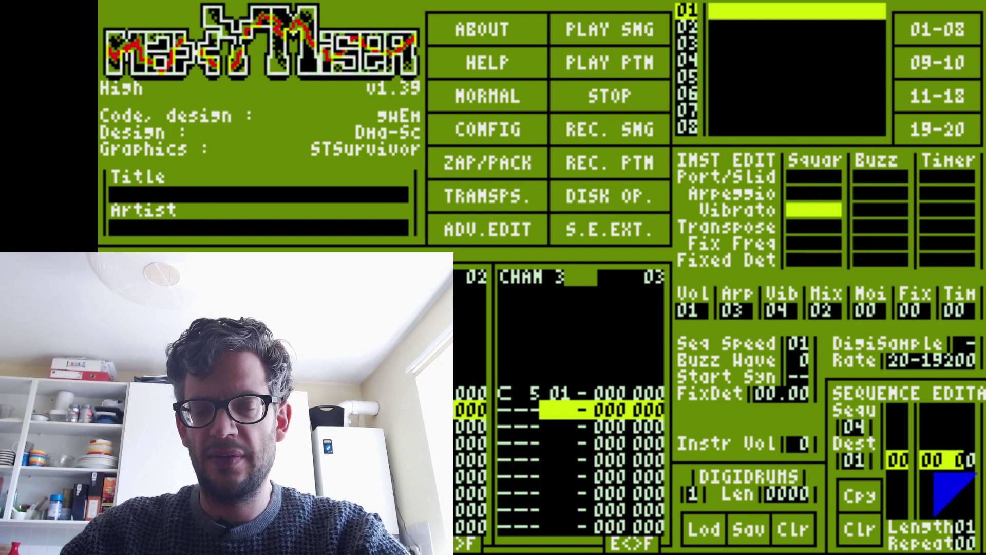
key("Insert")
key("Insert")
key("Insert")
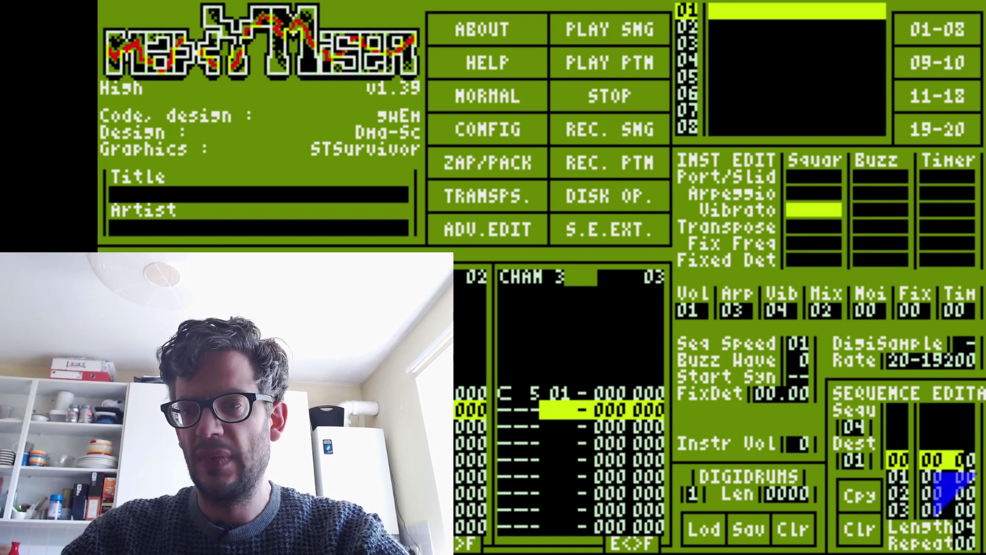
key("Down")
key("Down")
key("Up")
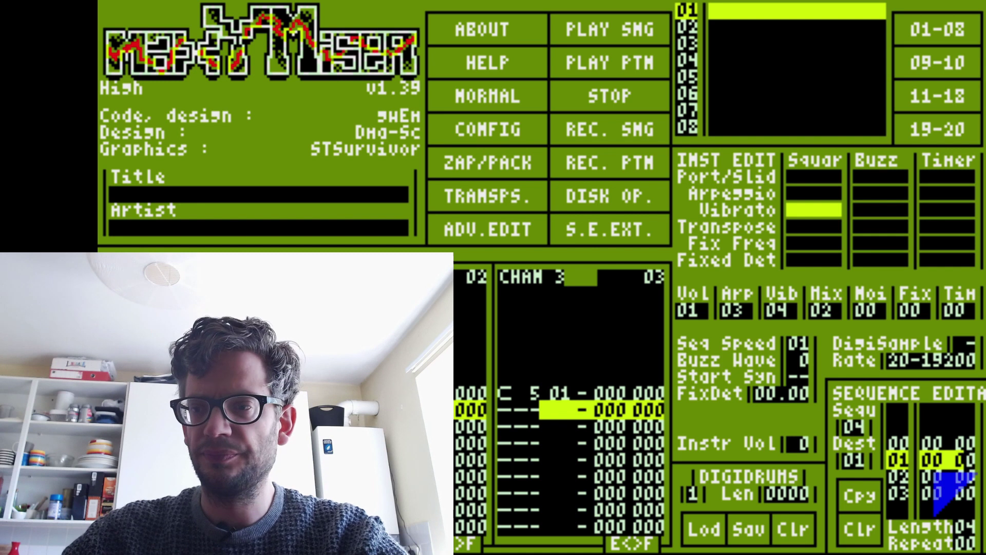
key("Insert")
key("Insert")
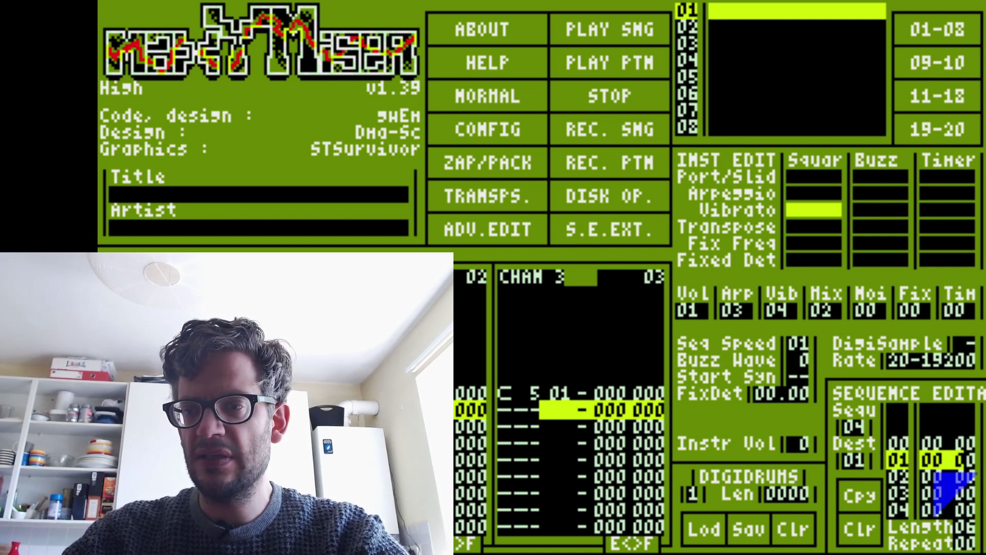
Enter 00 02, 00 04 and 00 02 in steps 01 to 03 of sequence 04 and extend it to eight steps.
key("2")
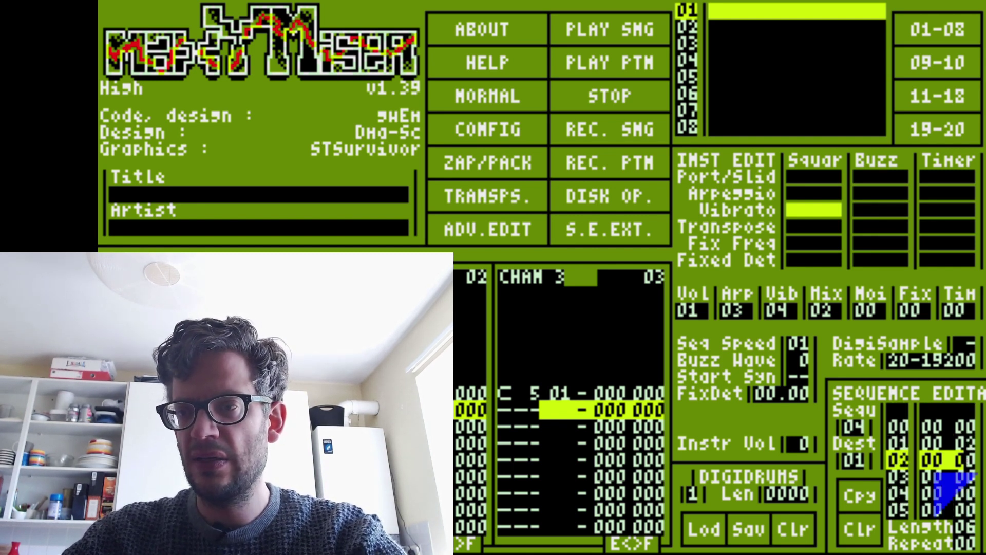
key("4")
key("2")
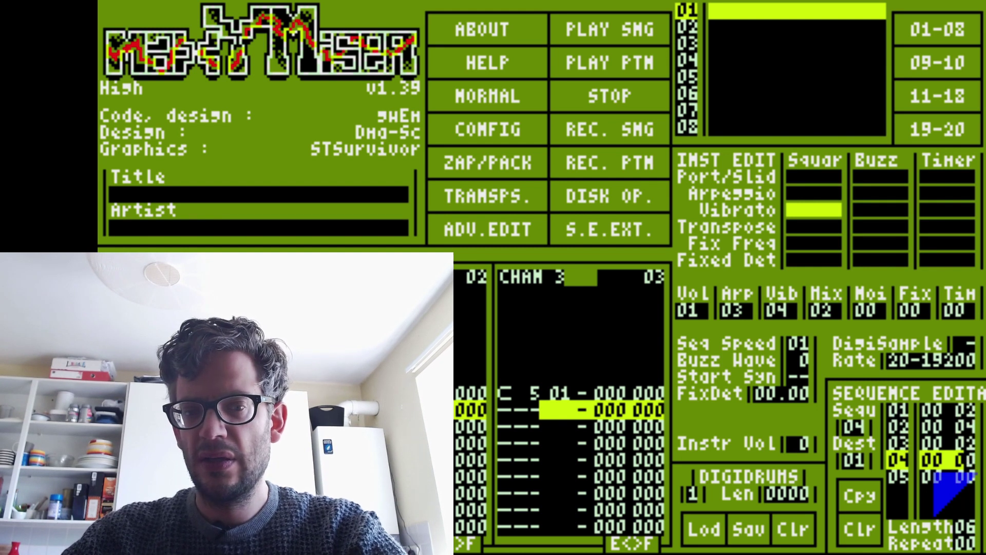
key("Insert")
key("Insert")
key("Up")
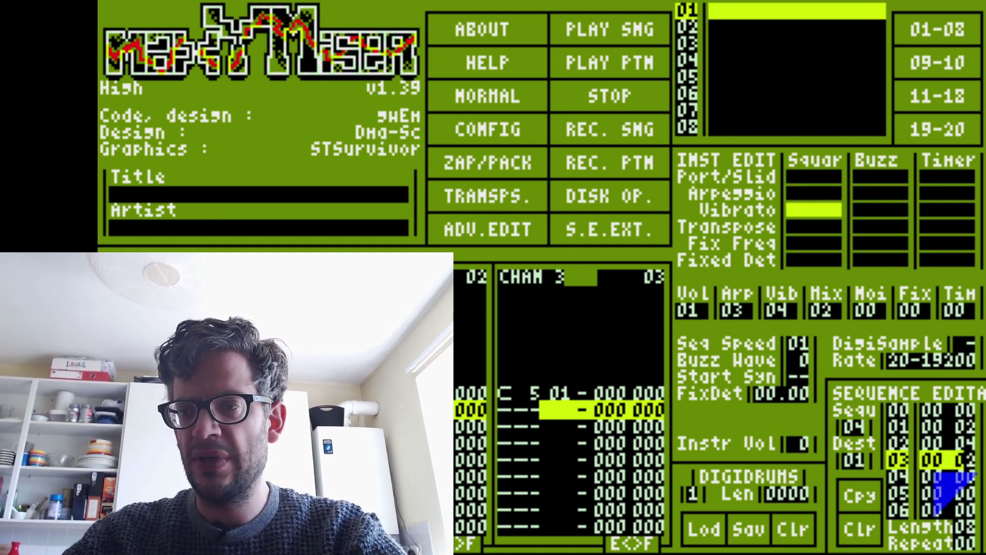
Set step 05 of sequence 04 to FF FE.
key("Up")
key("Up")
key("Down")
key("Down")
key("Down")
key("Down")
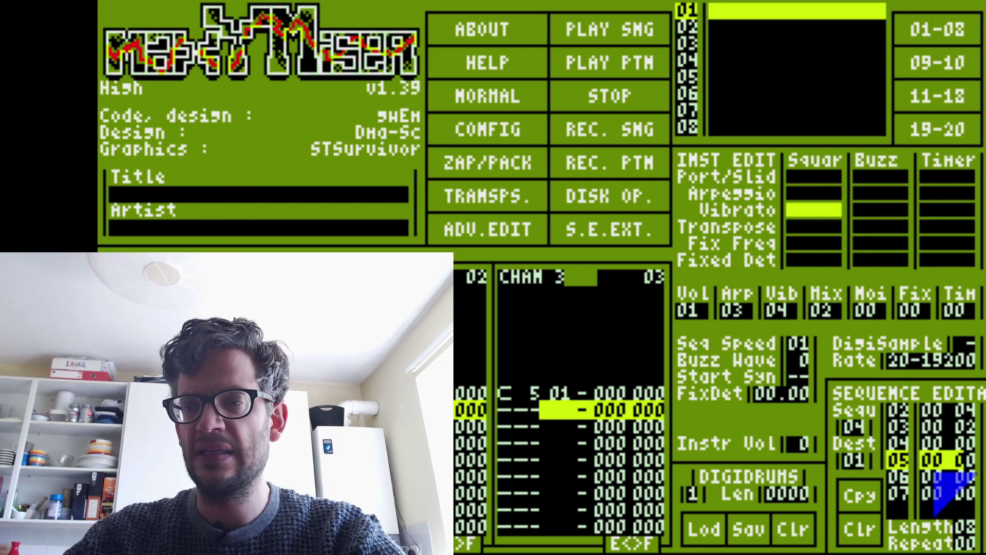
type("f")
key("Left")
type("f")
key("Left")
type("f")
key("Left")
type("f")
key("Right")
key("Right")
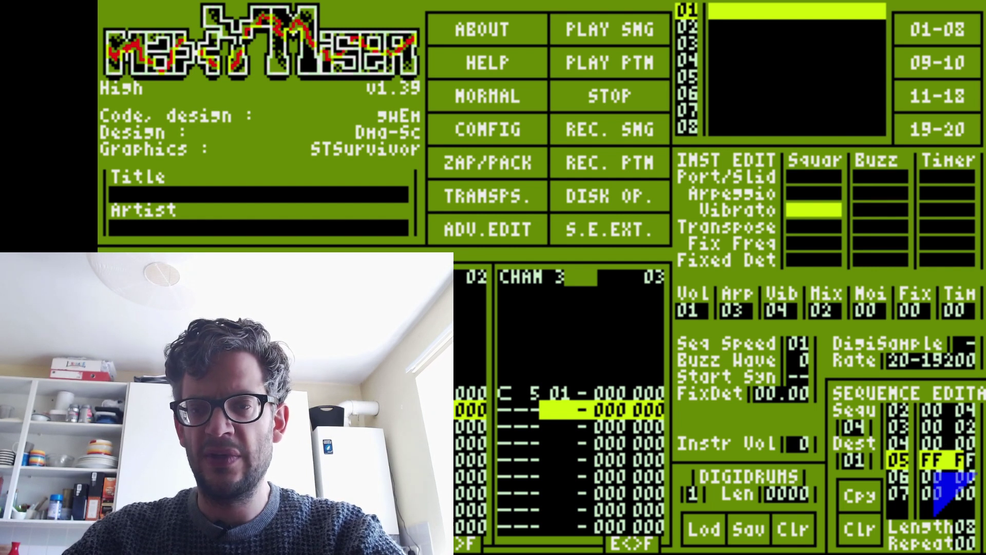
type("e")
Set step 06 of sequence 04 to FF FC.
key("Down")
key("Left")
key("Right")
type("f")
key("Left")
type("f")
key("Left")
type("f")
key("Left")
type("f")
key("Right")
key("Right")
key("Right")
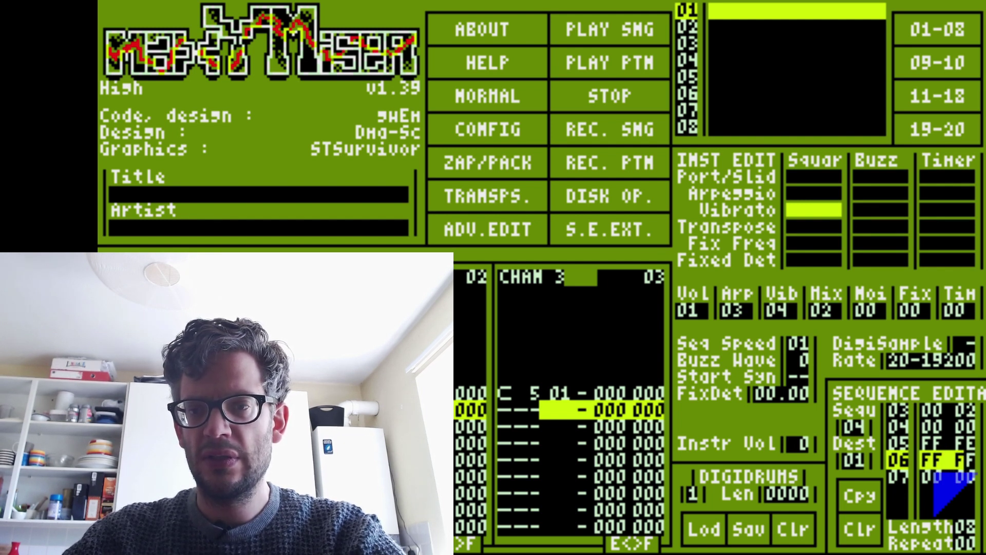
type("e")
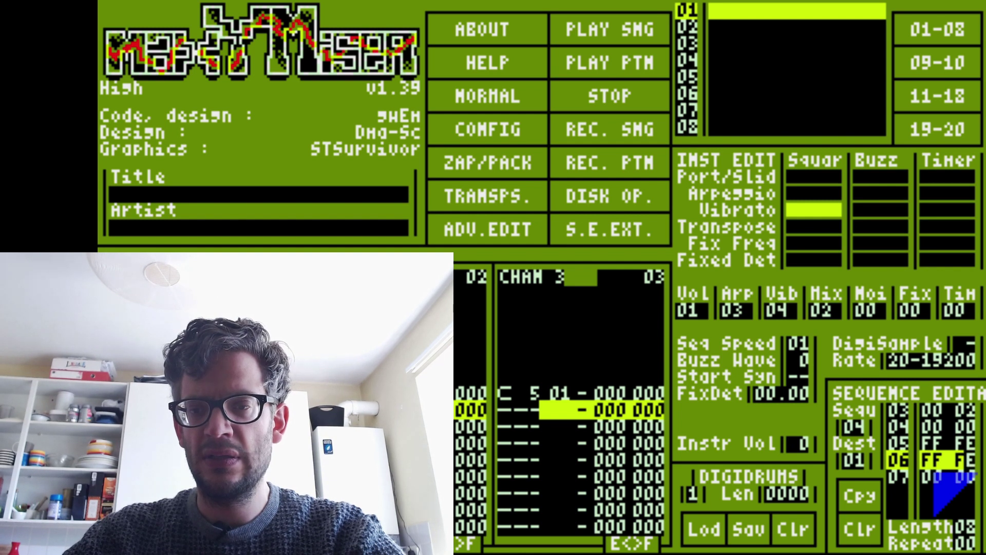
type("dc")
Set step 07 of sequence 04 to FF FE.
key("Down")
type("e")
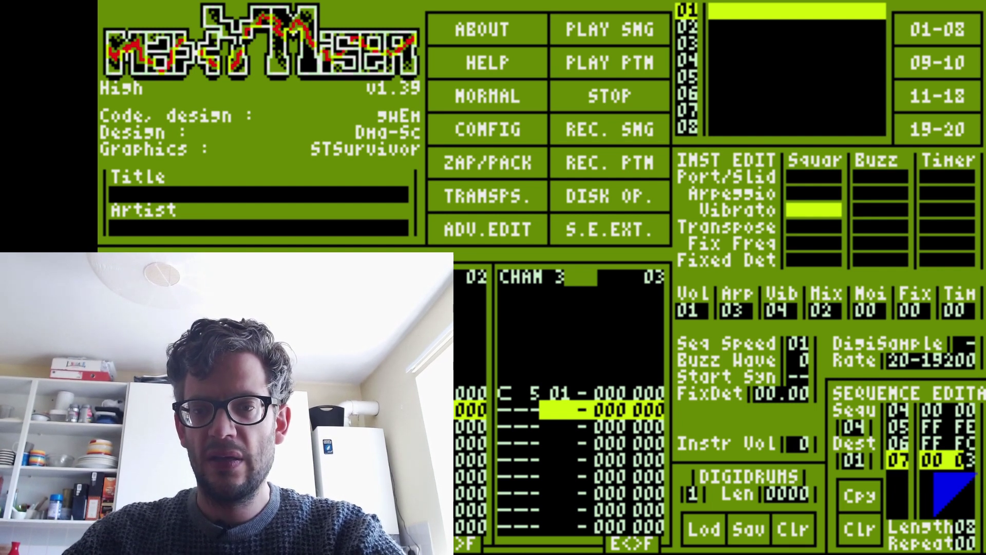
key("Left")
type("f")
key("Left")
type("f")
key("Left")
type("f")
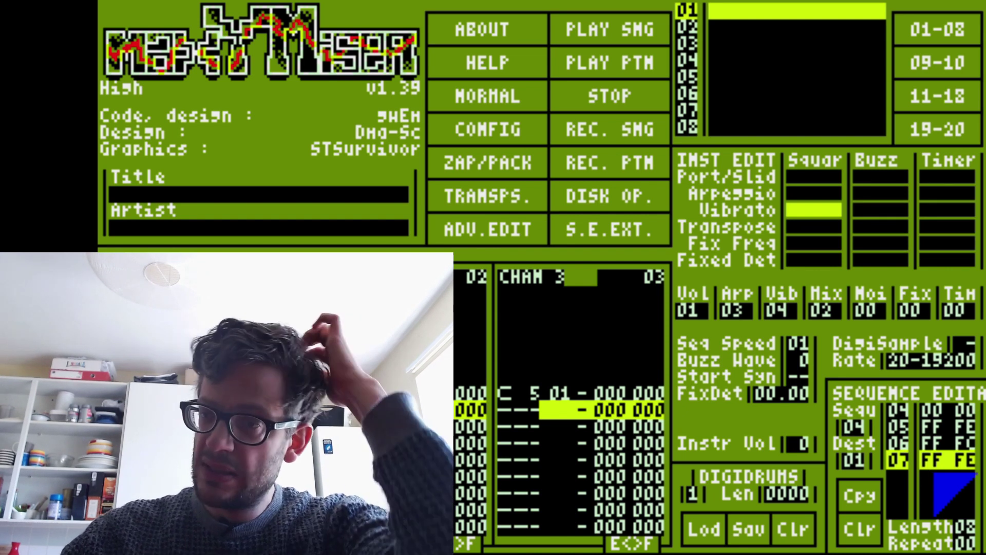
Play channel 3's C 5 note with the vibrato sequence and turn off Vibrato for the Square voice.
key("Up")
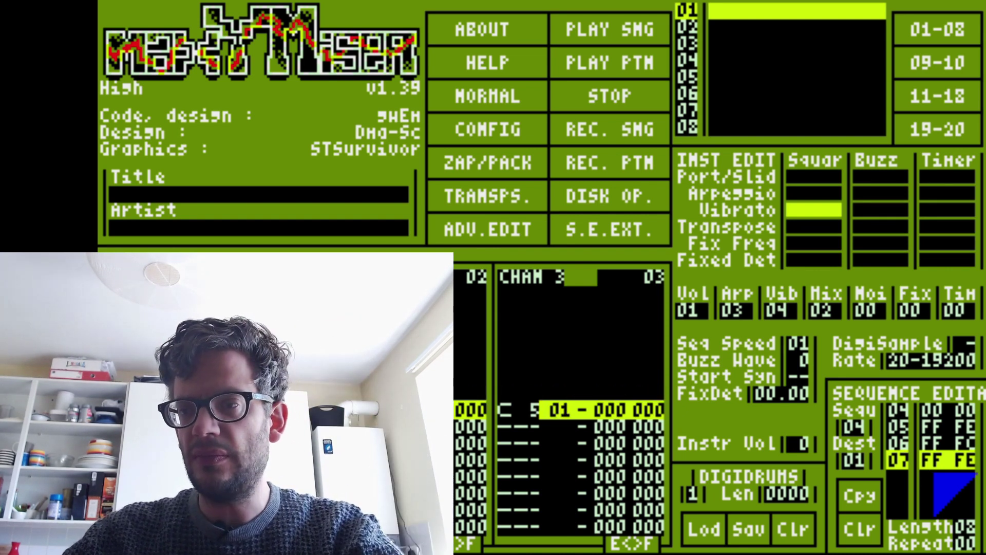
key("Down")
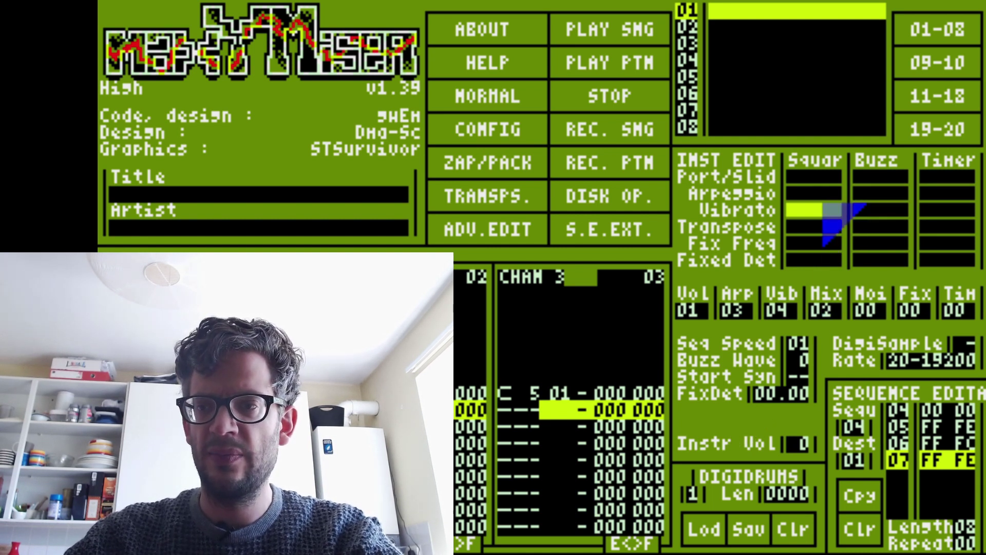
left_click(820, 208)
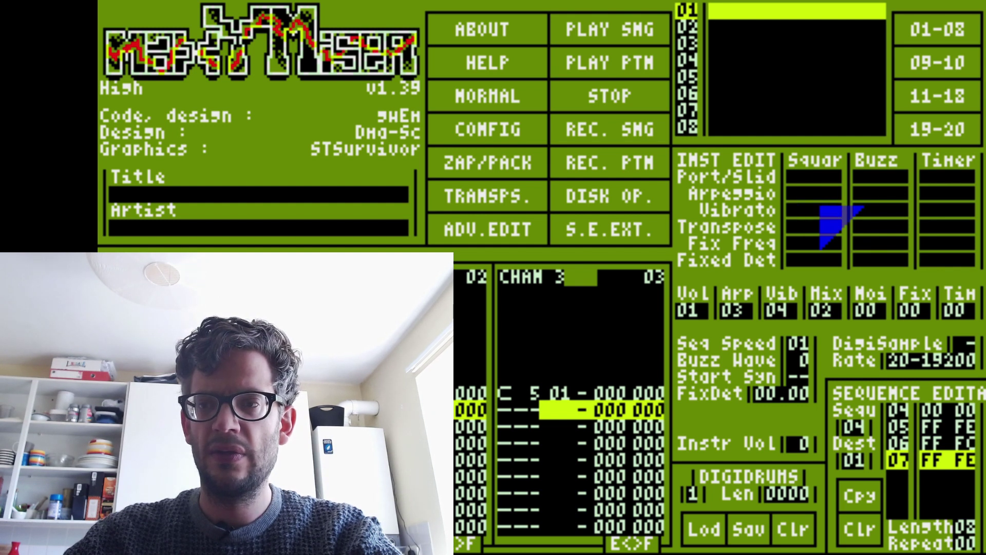
Turn Vibrato on for the Square voice, then back off.
left_click(820, 208)
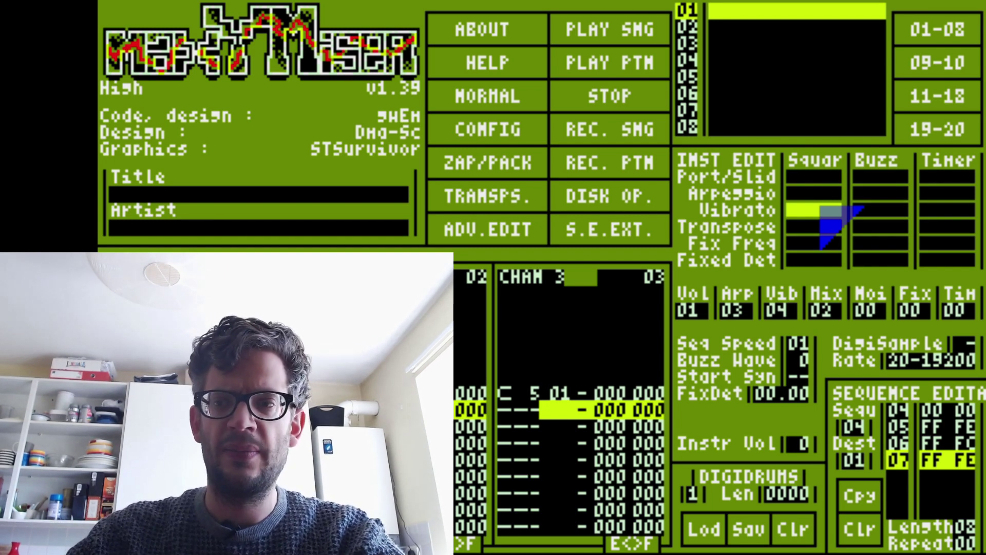
left_click(820, 208)
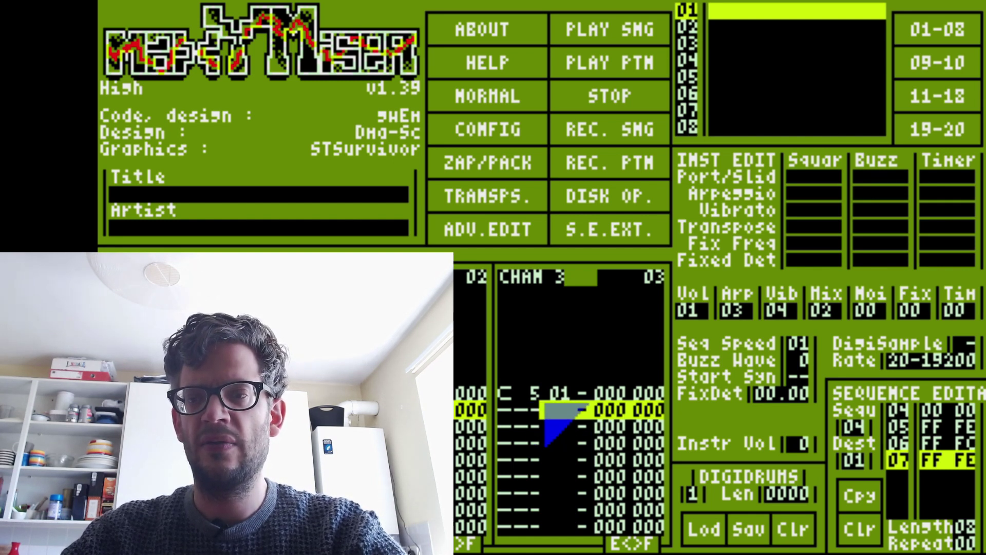
Enter the transpose effect T03 on channel 3's C 5 row.
key("Up")
key("Up")
key("Right")
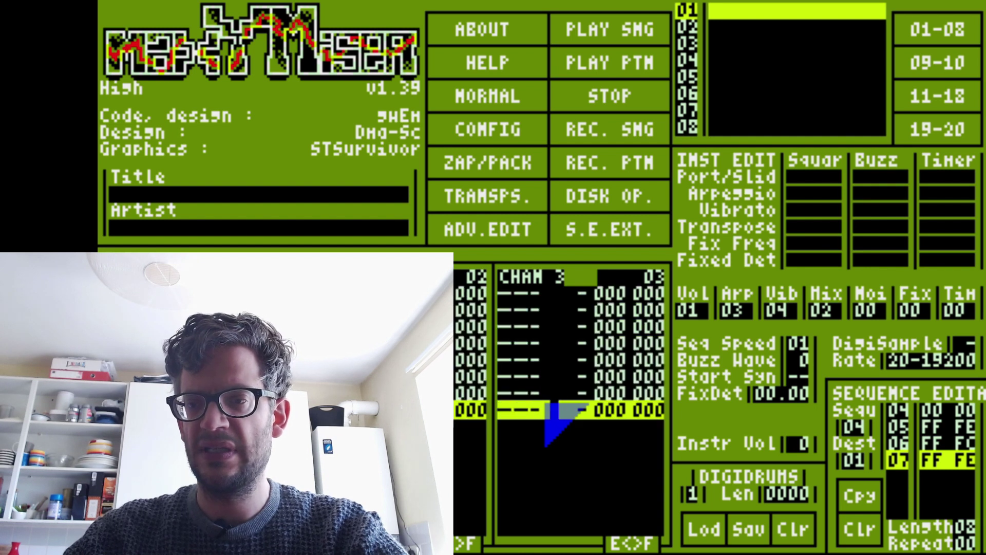
key("Down")
key("Right")
key("Right")
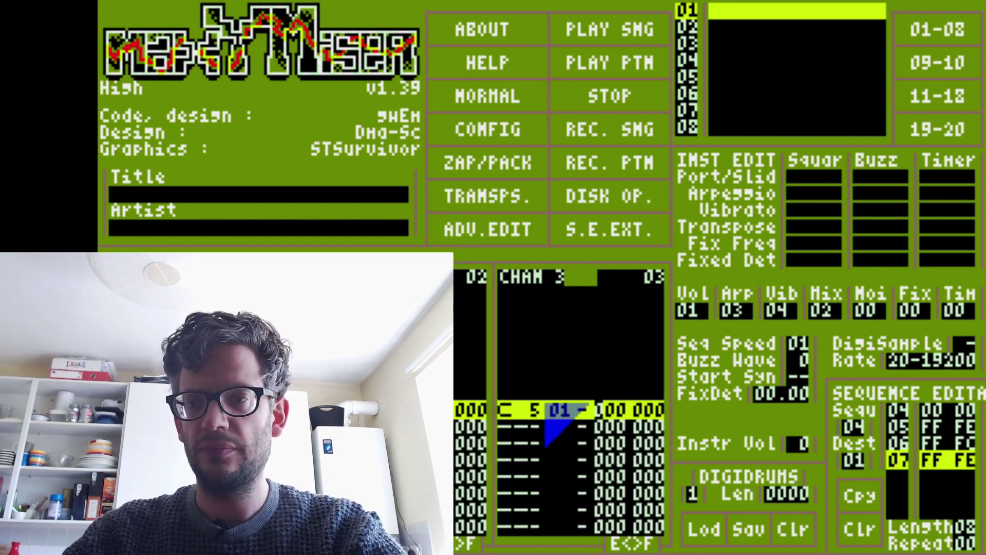
key("Down")
key("Up")
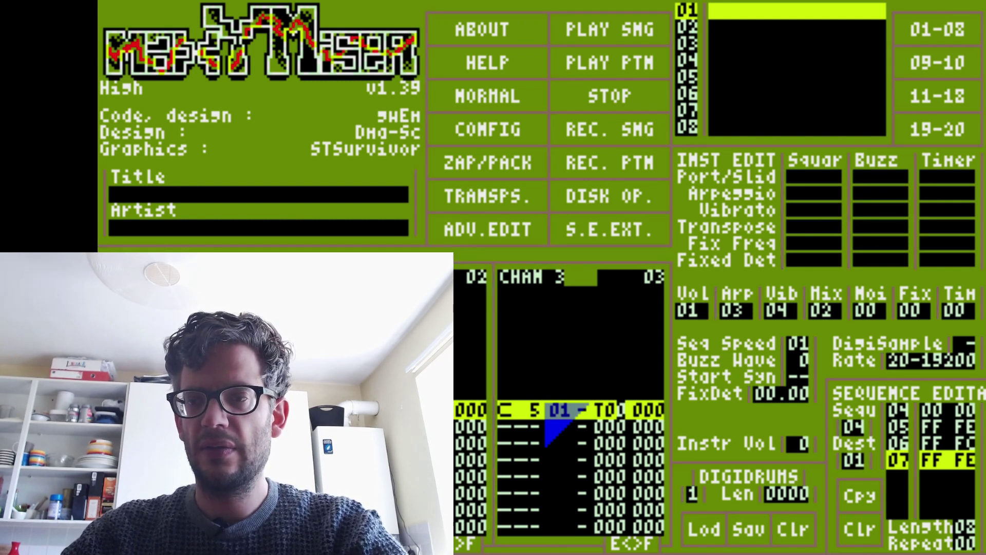
key("Down")
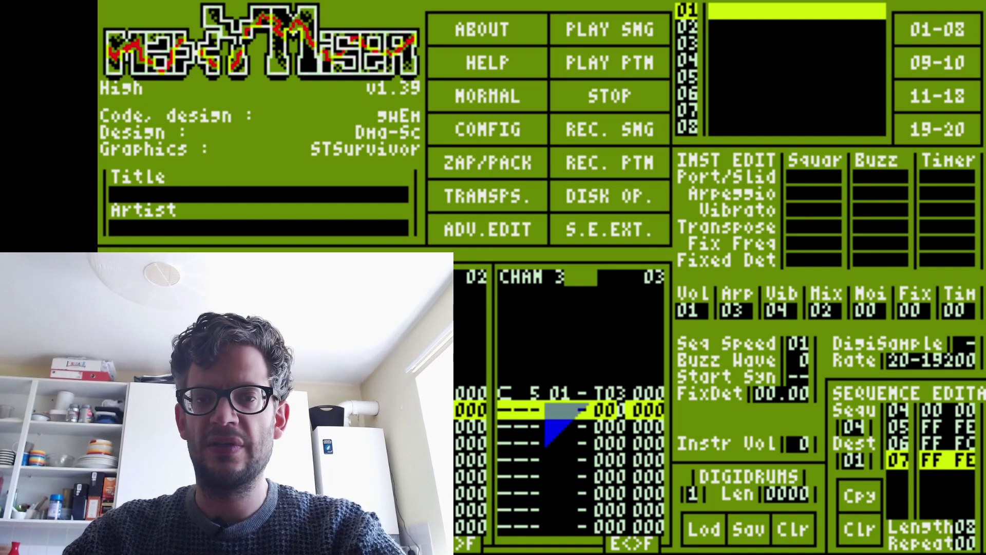
Play channel 3's C 5 note carrying T03 with Transpose off for the Square voice.
key("alt")
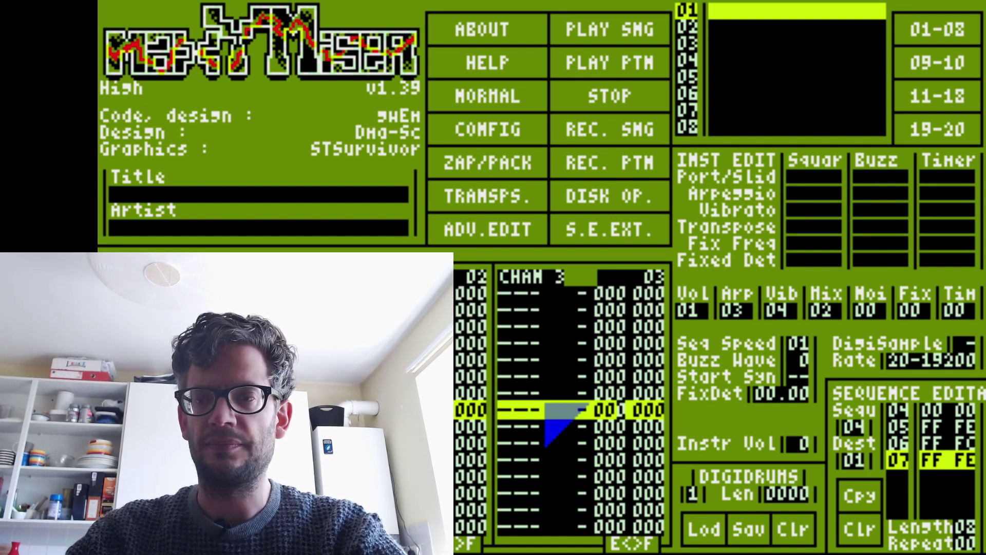
key("space")
key("Up")
key("Down")
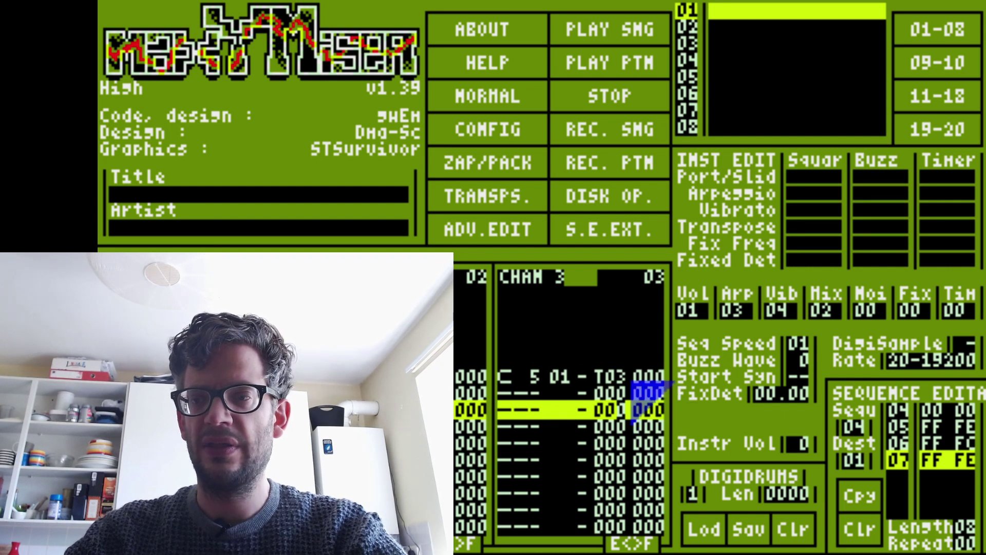
Turn on Transpose for the Square voice and play channel 3's C 5 note again.
left_click(803, 230)
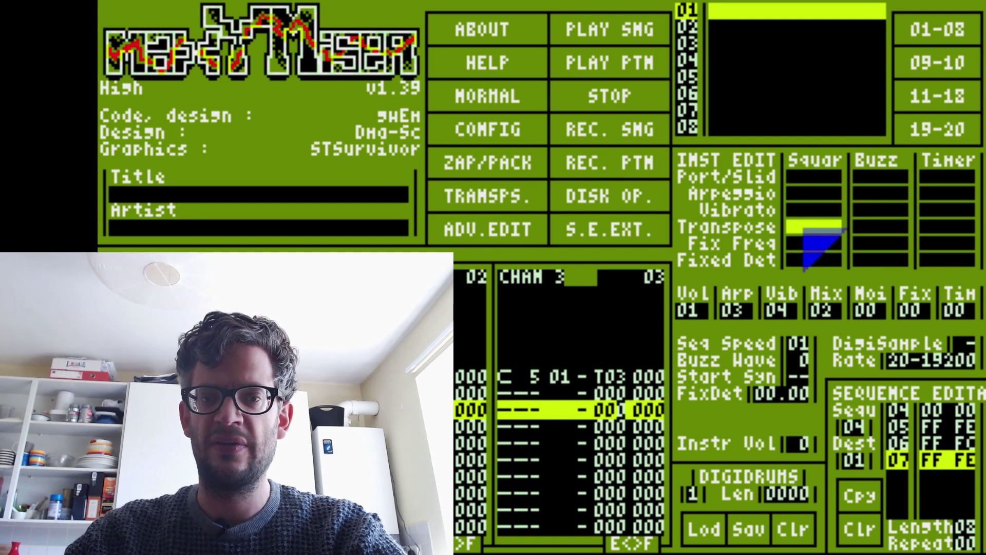
key("Up")
key("Down")
key("Down")
key("Down")
key("Down")
key("Down")
key("Down")
key("Down")
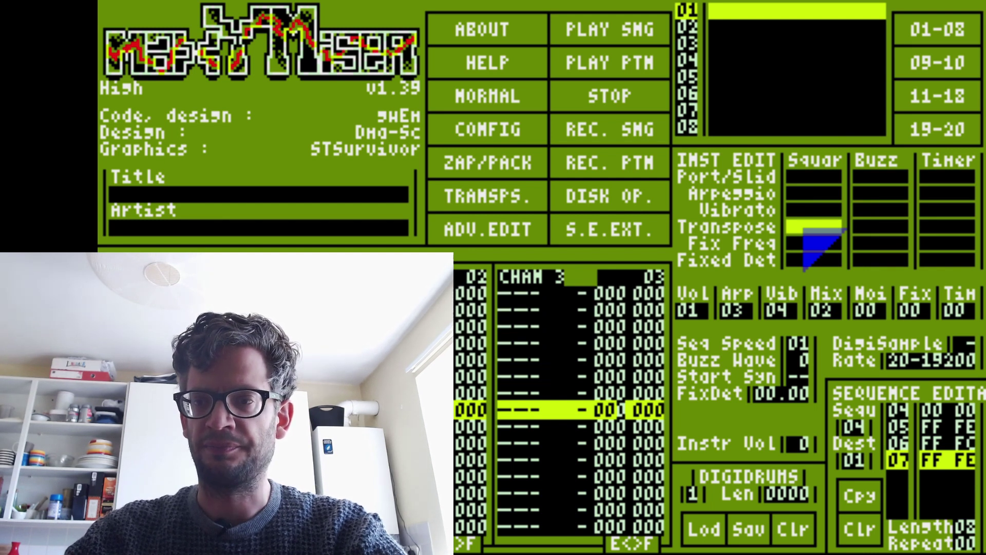
Switch the Square voice's Transpose off and back on, and replay the C 5 row with T03.
left_click(804, 229)
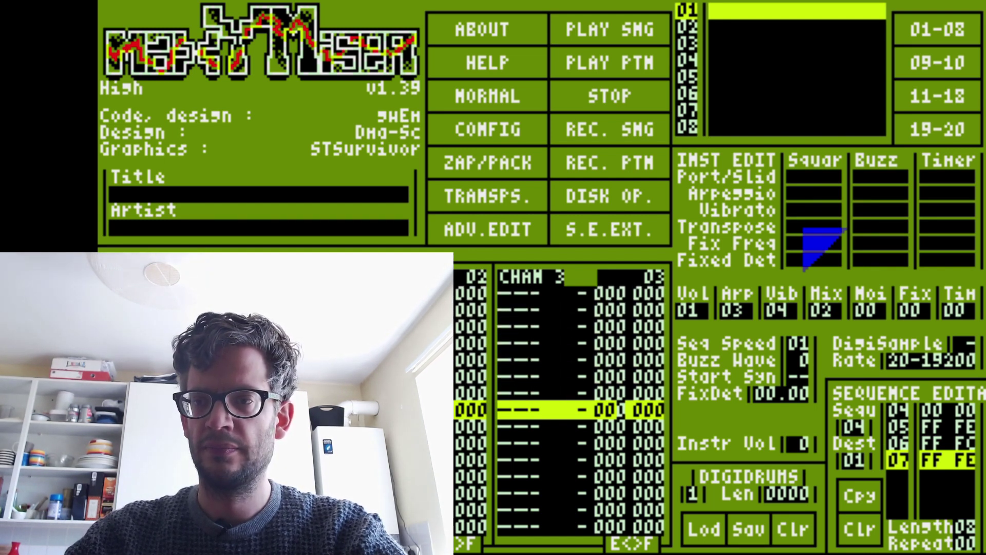
left_click(803, 230)
key("Up")
key("Up")
key("Up")
key("Up")
key("Up")
key("Up")
key("Up")
key("Up")
key("Down")
key("Down")
key("Down")
key("Down")
key("Down")
key("Down")
key("Down")
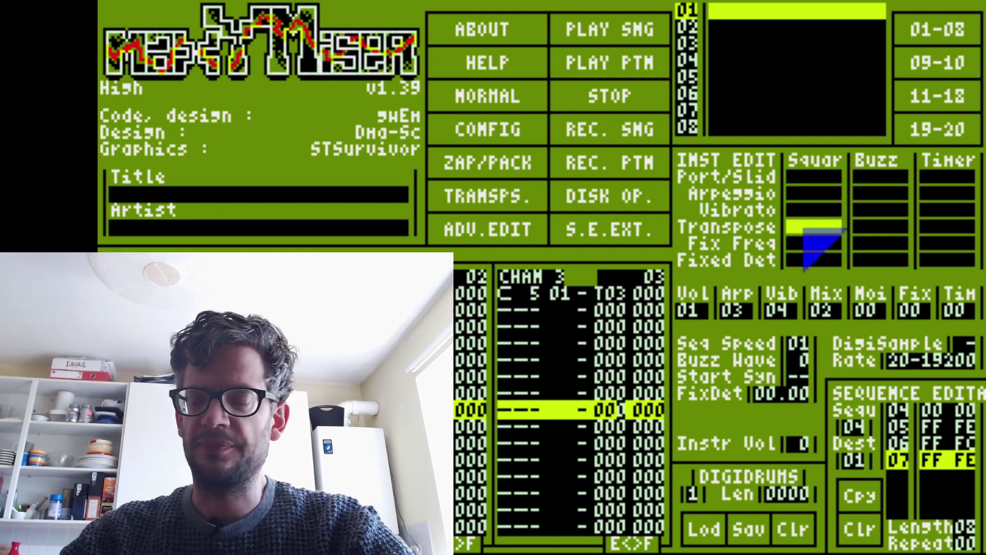
key("Up")
key("Up")
key("Up")
key("Up")
key("Up")
key("Up")
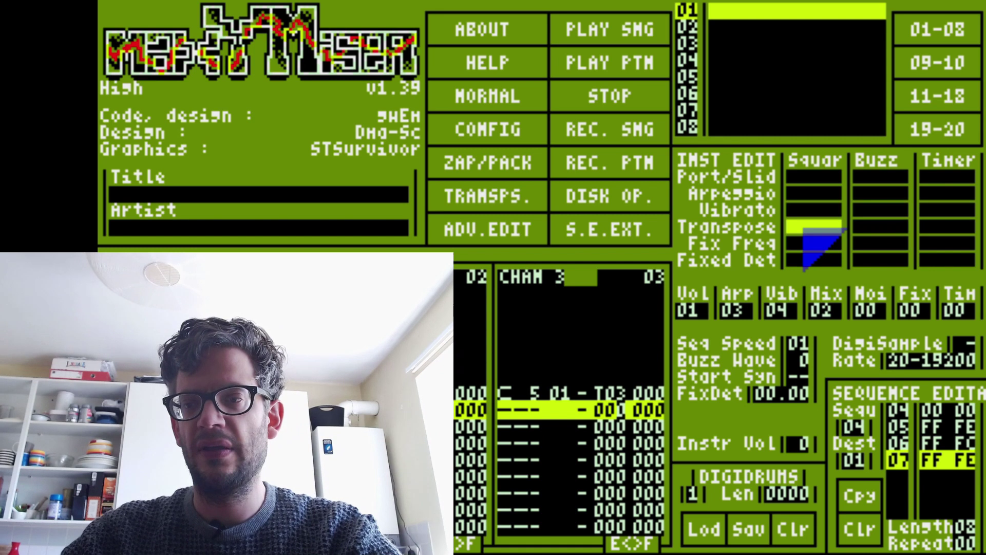
Reset the effect on channel 3's C 5 row to 000.
key("Up")
key("Left")
key("Left")
key("Right")
key("Right")
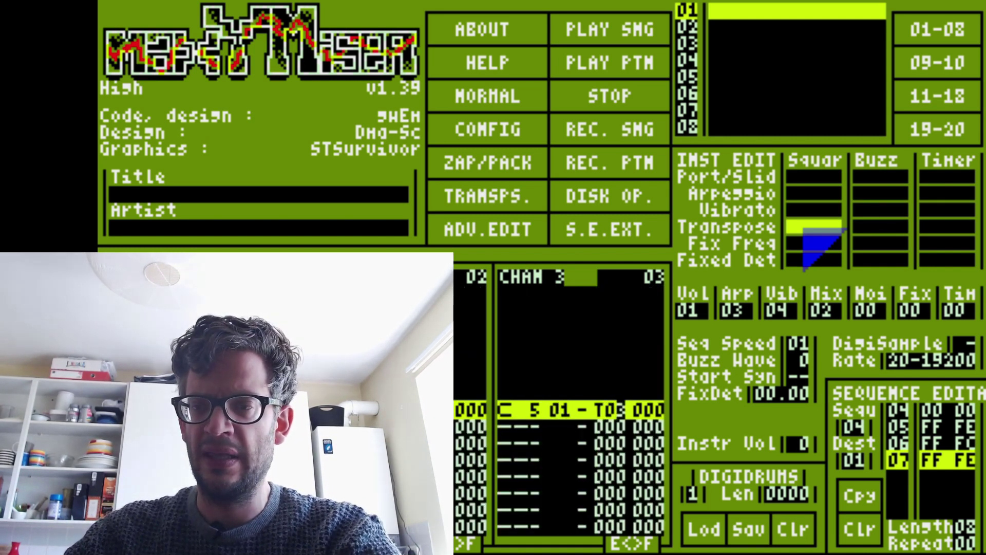
key("space")
type("0")
key("Up")
key("Left")
key("Left")
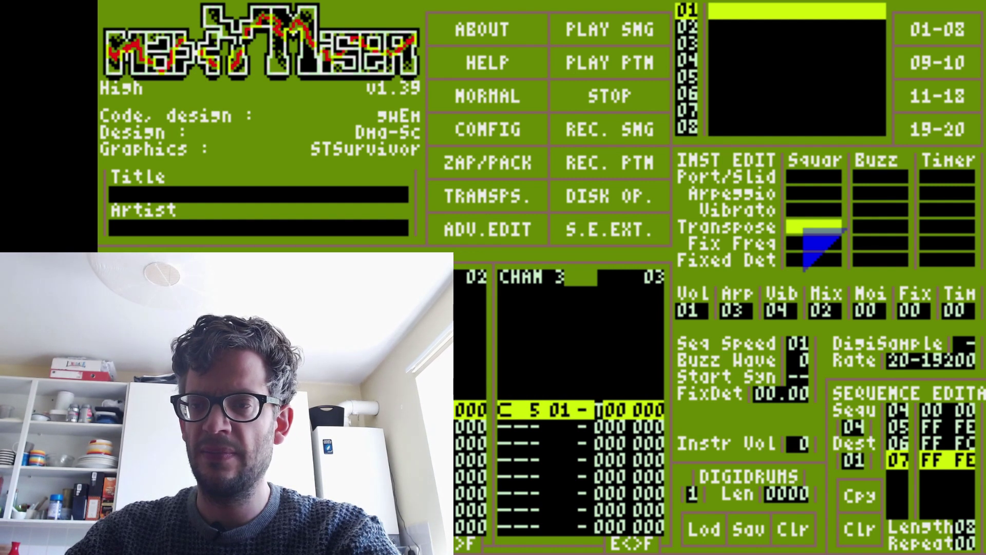
type("0")
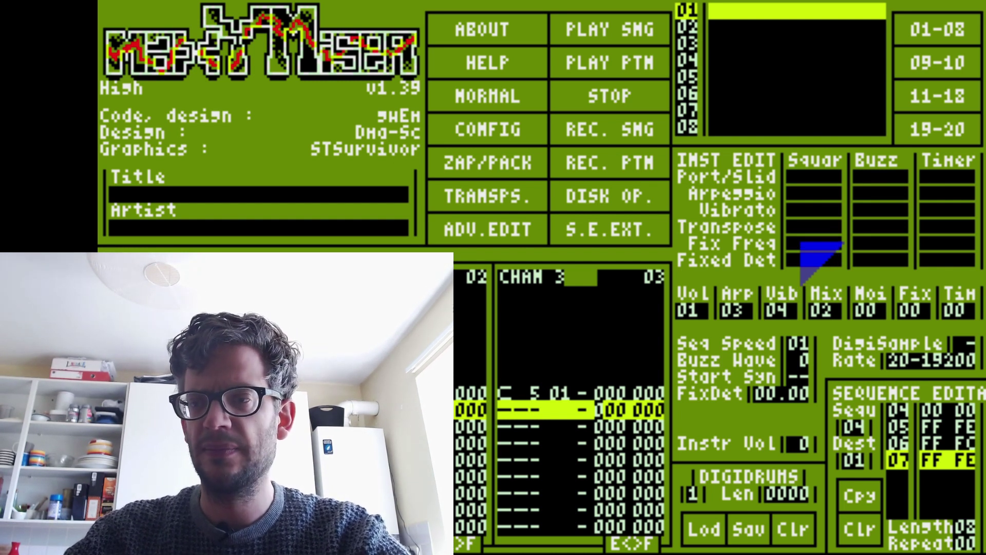
Move the pattern cursor back to channel 3's note column.
key("Left")
key("Left")
key("Left")
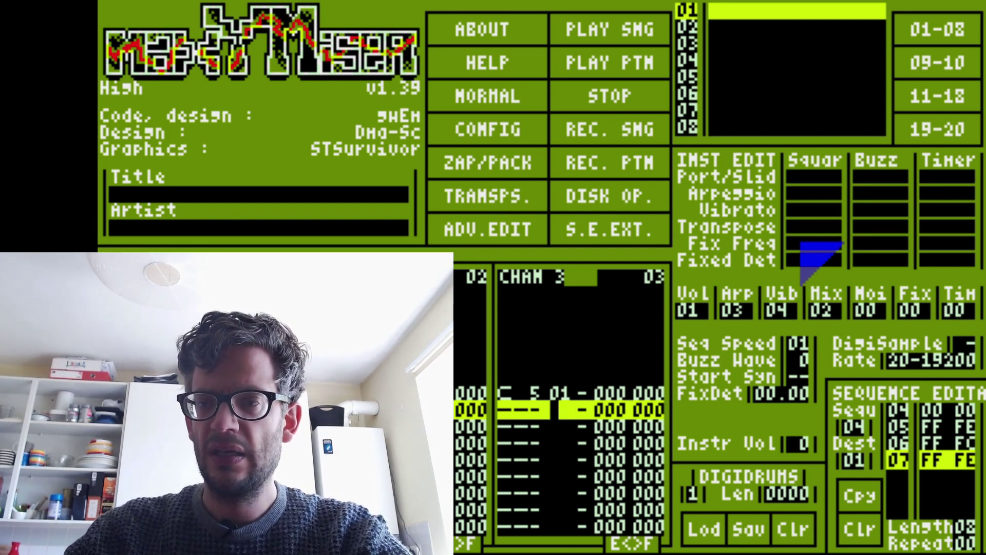
key("Left")
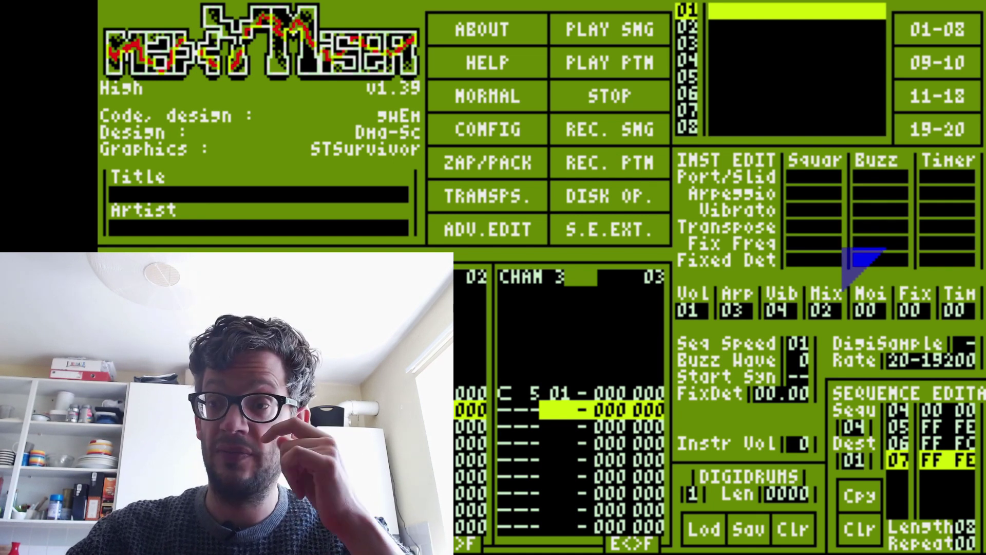
Assign sequence 05 to the instrument's Fix slot and set step 00 of that sequence to 12 34.
left_click(902, 304)
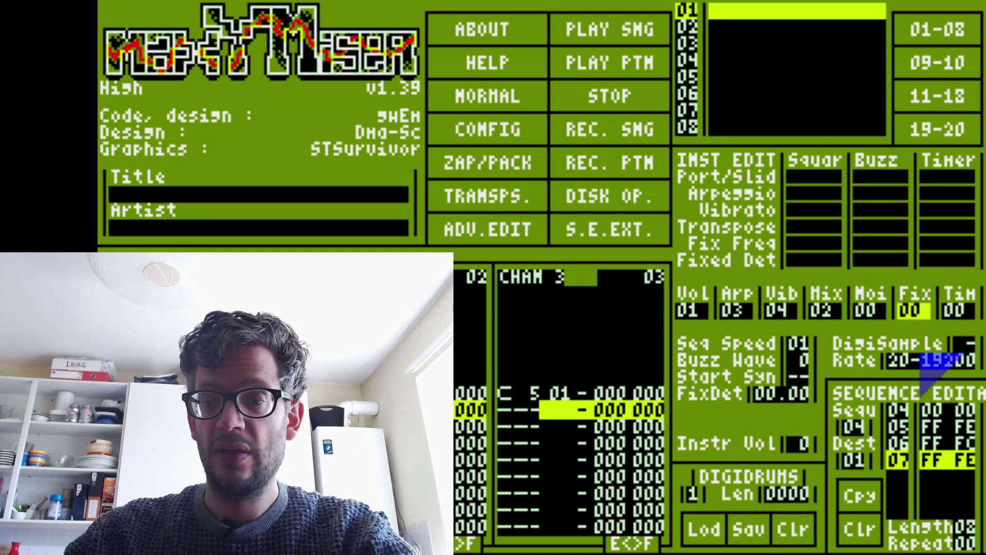
type("5")
left_click(945, 461)
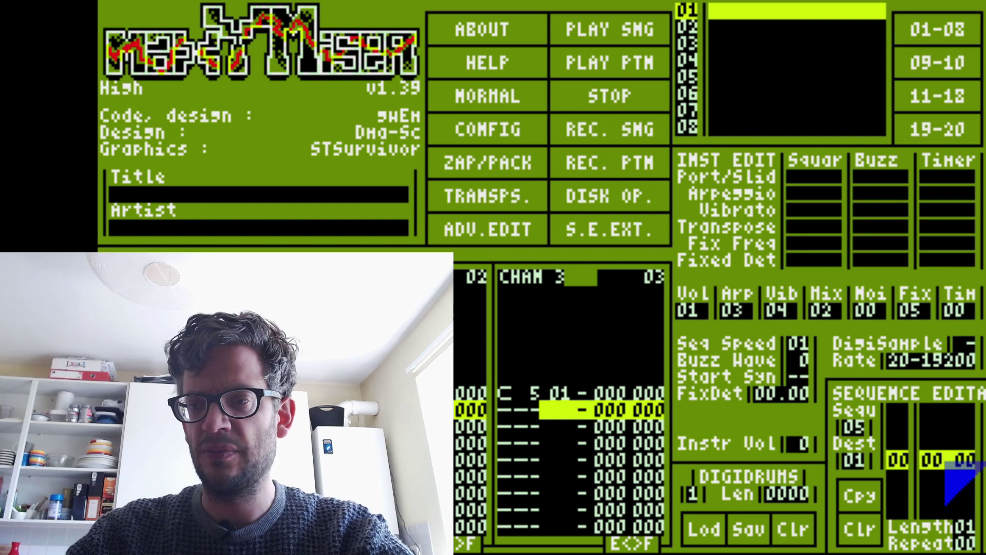
key("Left")
key("Left")
key("Left")
type("1234")
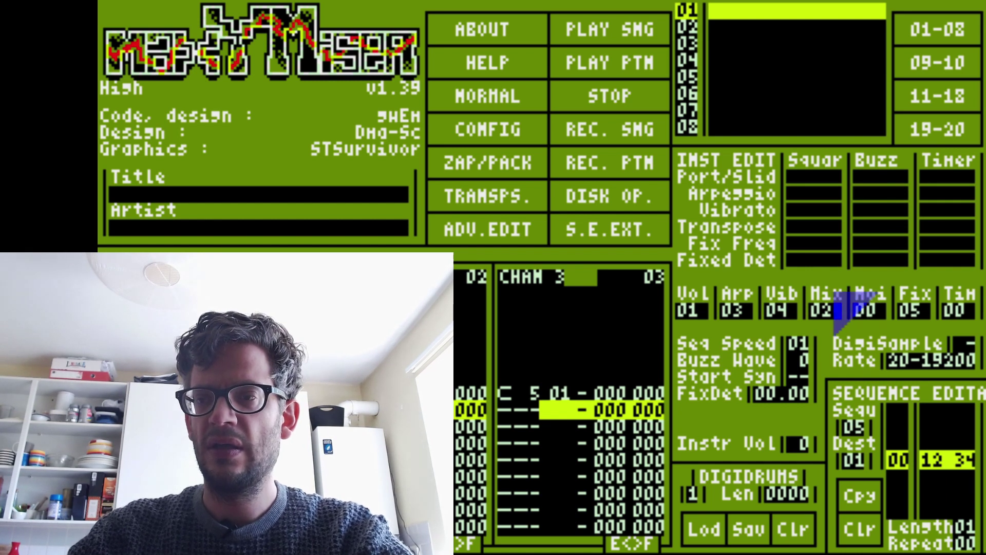
Turn on Fix Freq for the Square voice and add D 5, E 5 and F 5 on every second row of channel 3 below C 5.
left_click(823, 249)
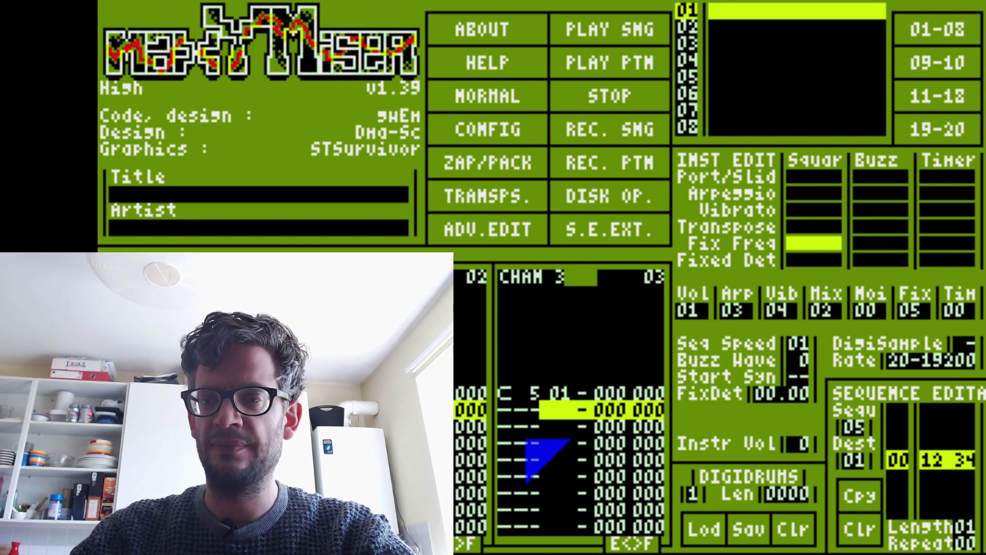
key("Down")
key("space")
key("x")
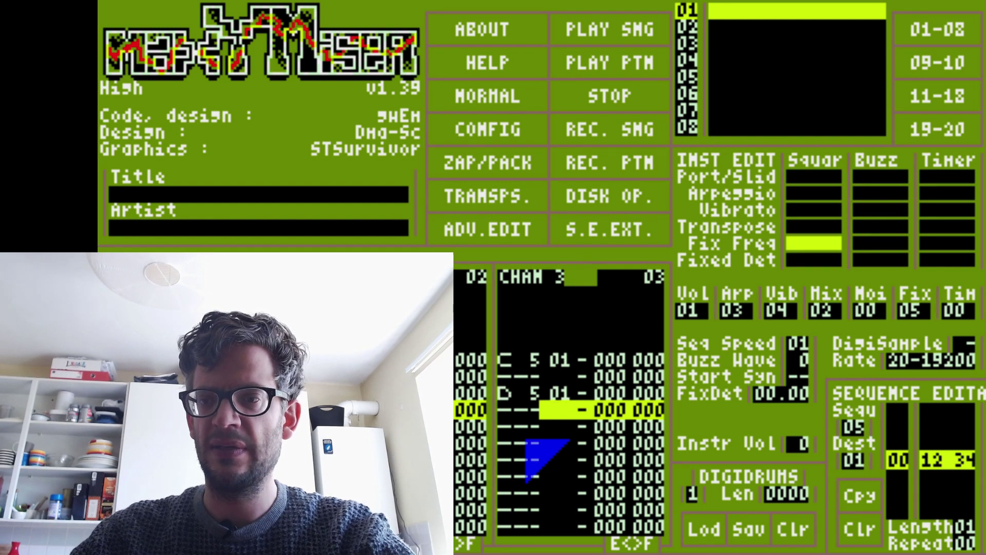
key("Down")
key("c")
key("Down")
key("v")
key("space")
Play channel 3's C 5 to F 5 notes with Fix Freq on.
key("Up")
key("Up")
key("Up")
key("Up")
key("Down")
key("Down")
key("Down")
key("Down")
key("Down")
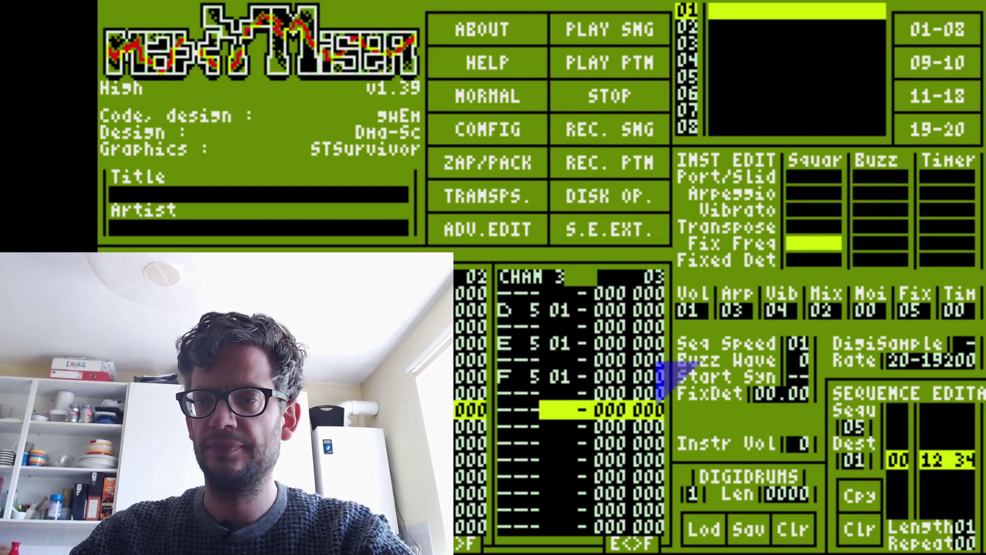
Play the notes while toggling Fix Freq for the Square voice, and leave it off.
left_click(814, 241)
key("alt")
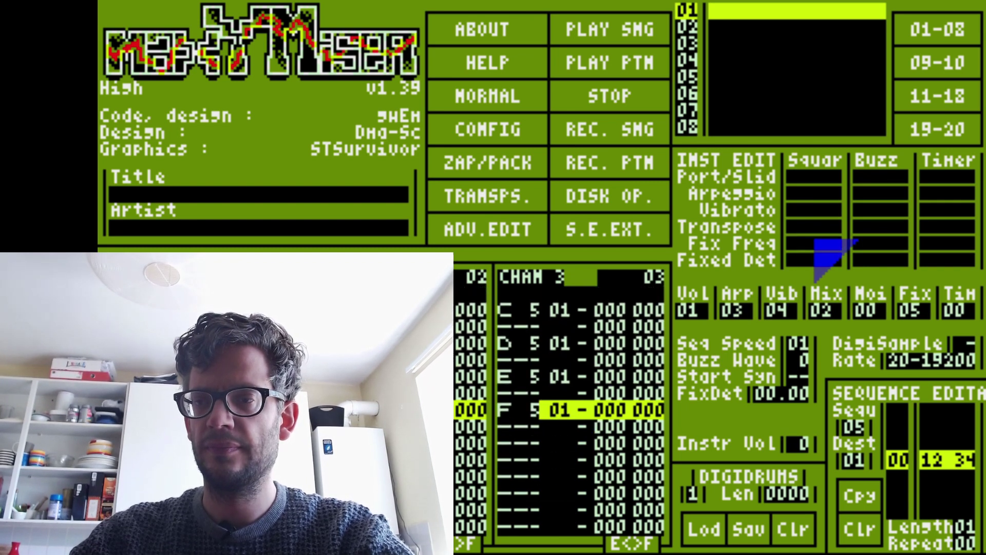
left_click(815, 240)
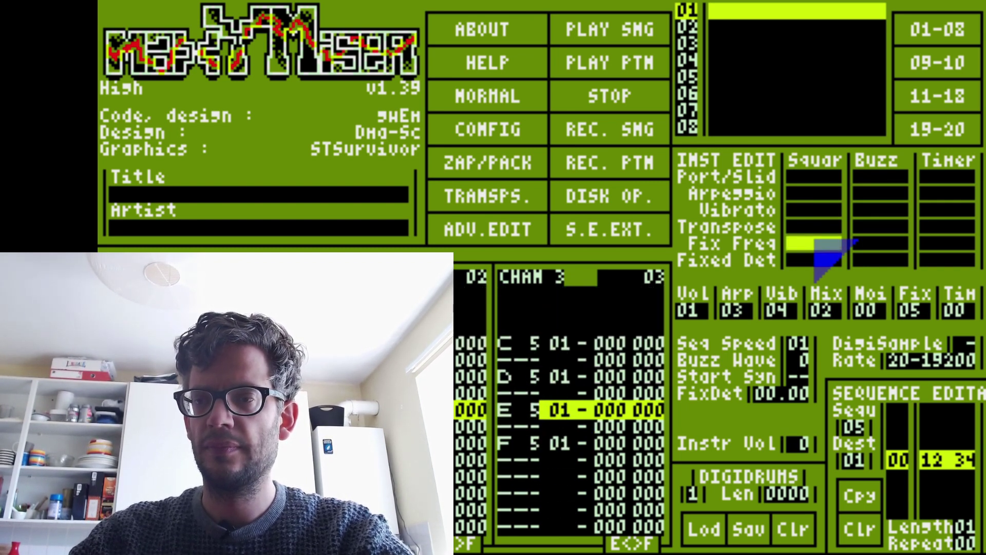
left_click(814, 241)
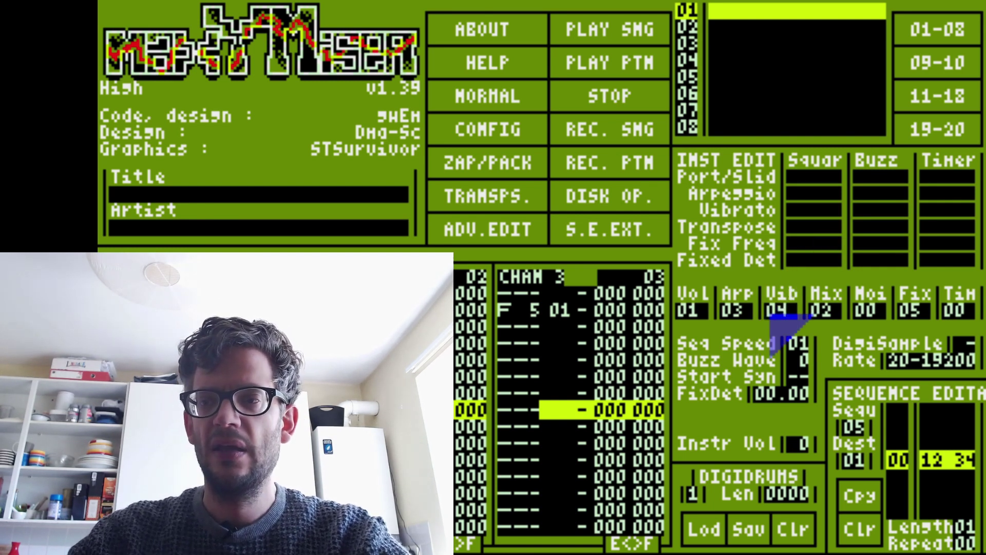
Set step 00 of sequence 05 to 02 00.
left_click(920, 307)
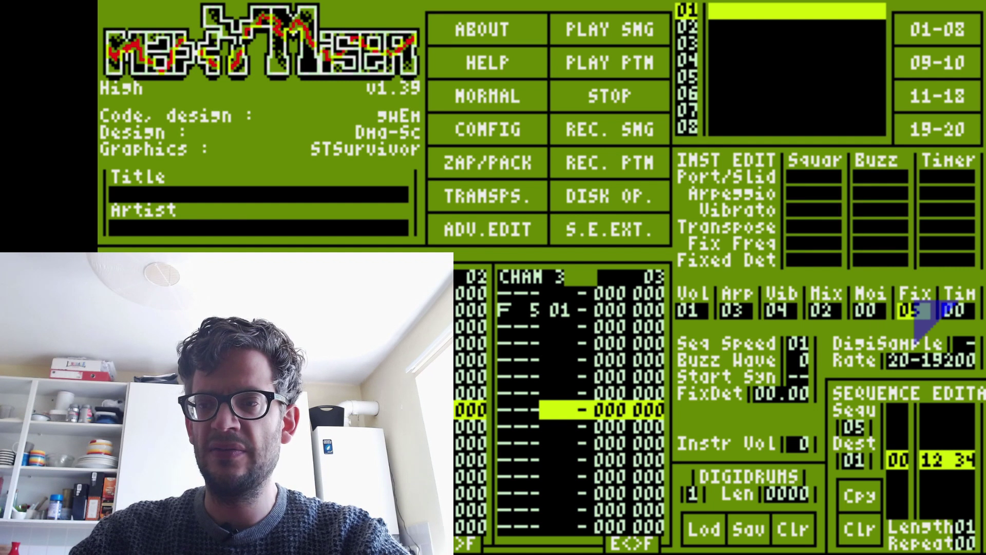
left_click(939, 461)
left_click(939, 461)
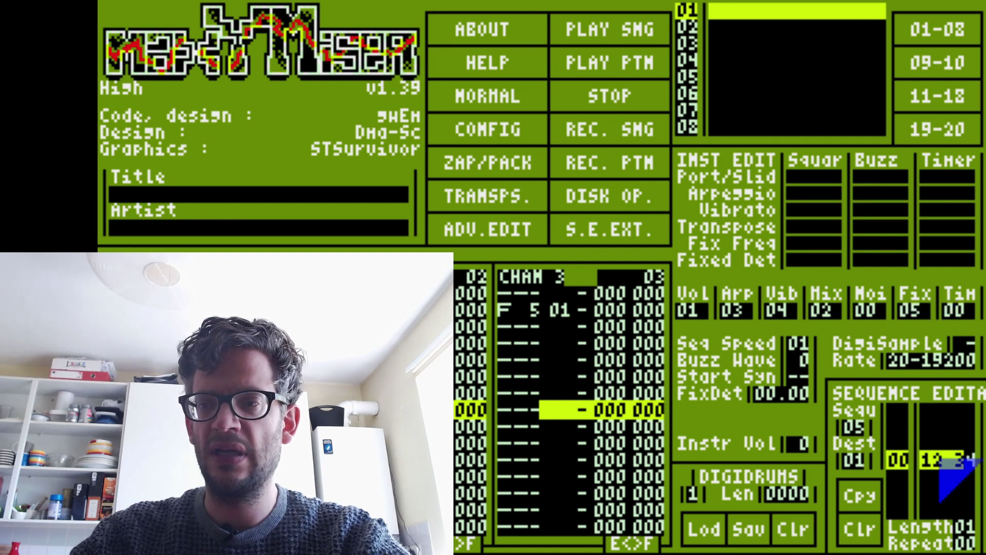
type("0")
key("Left")
type("0")
key("Left")
key("Left")
type("0")
Add steps 01 and 02 to sequence 05 with the values 03 00 and 04 00.
key("Insert")
key("Down")
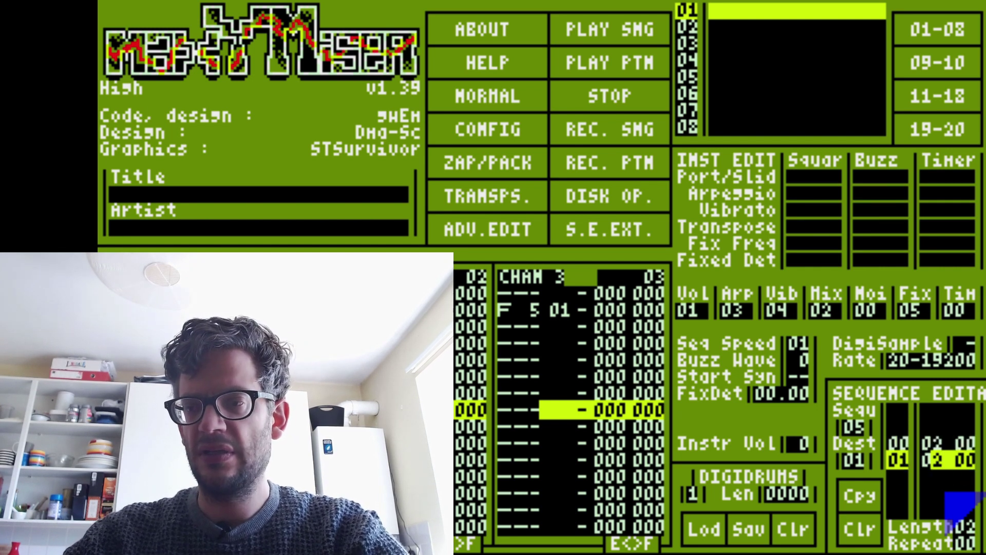
key("Right")
type("3")
key("Insert")
key("Down")
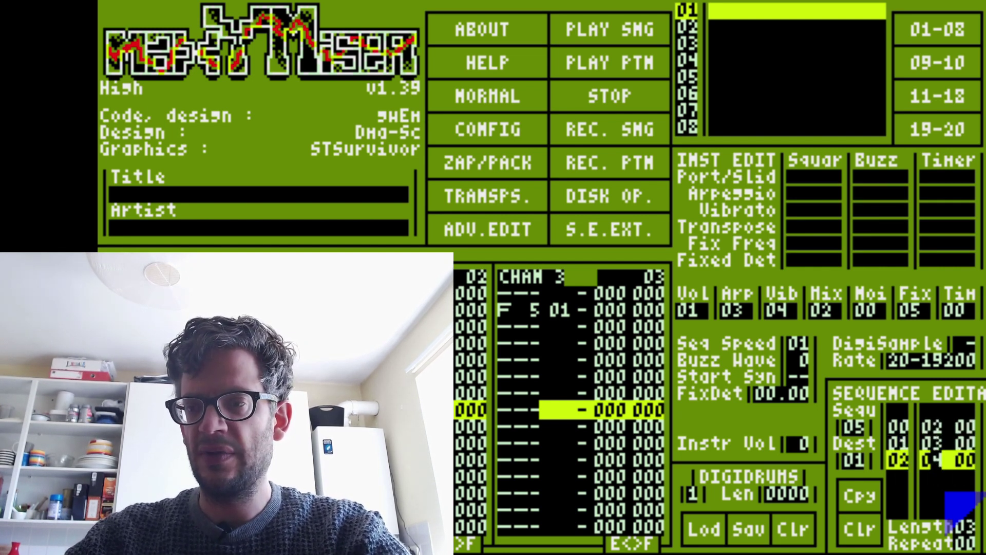
Insert another step near the start of sequence 05 and set steps 01 to 03 to 03 00, 04 00 and 05 00.
key("Up")
key("Up")
key("Insert")
key("Down")
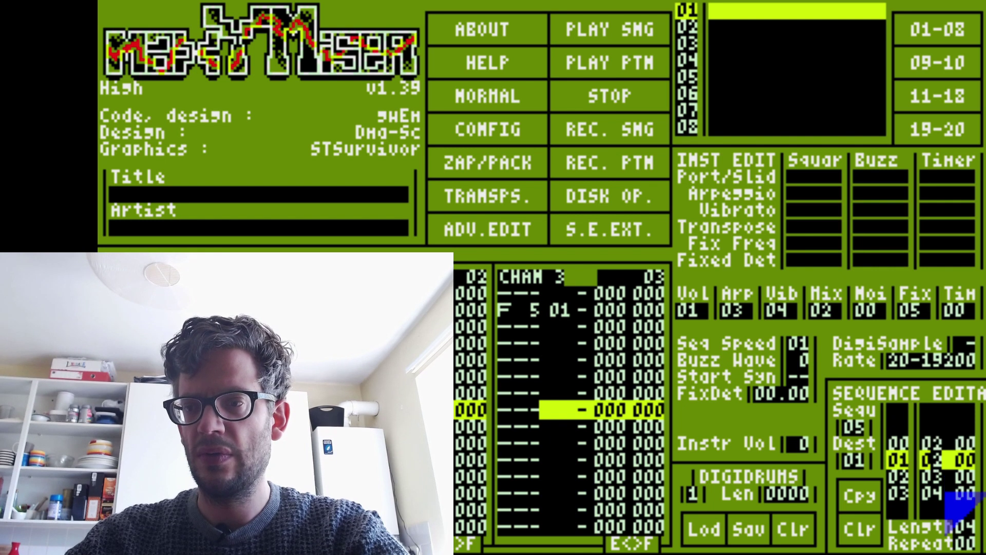
type("3")
key("Down")
key("Down")
type("5")
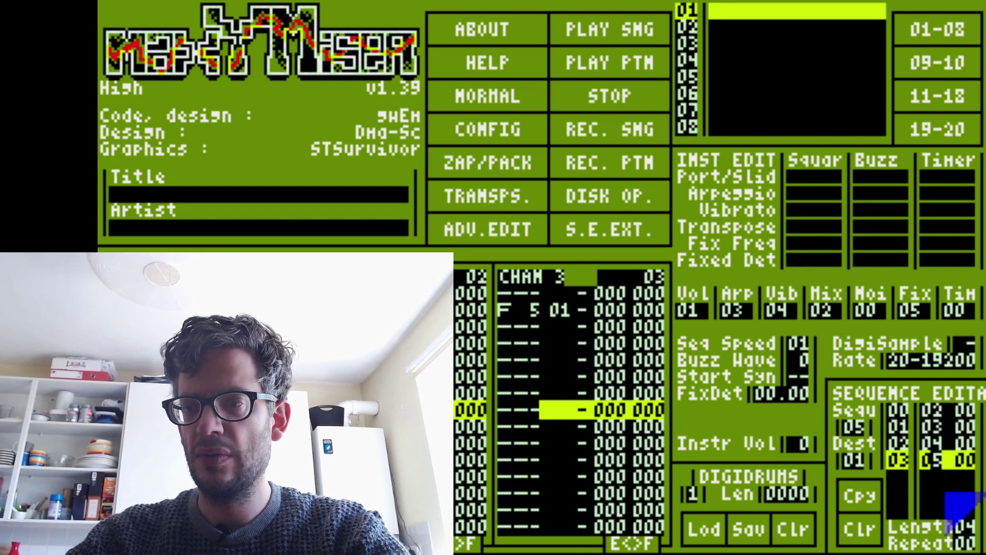
Add steps 04, 05 and 06 to sequence 05 with the values 06 00, 07 00 and 01 00.
key("Insert")
key("Down")
type("6")
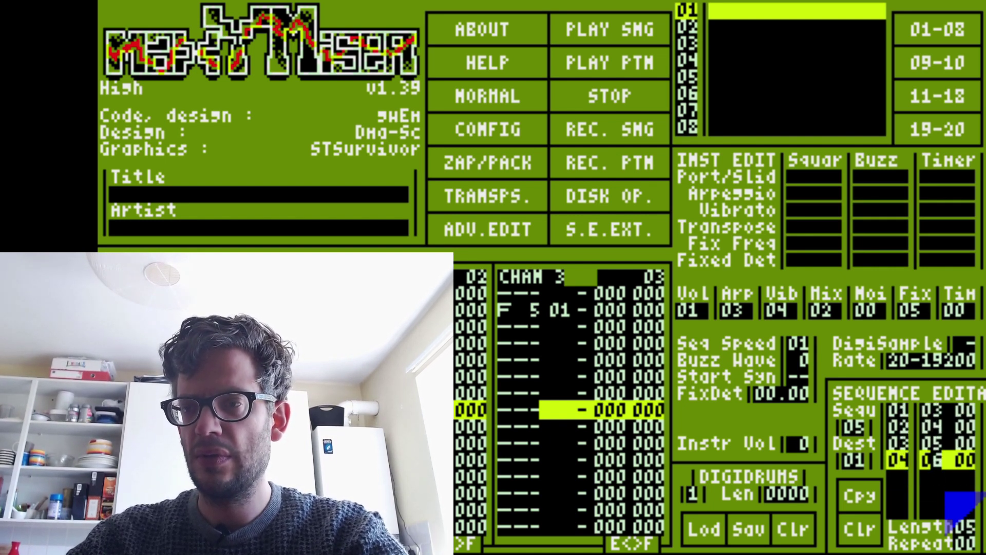
key("Insert")
key("Down")
key("Insert")
key("Down")
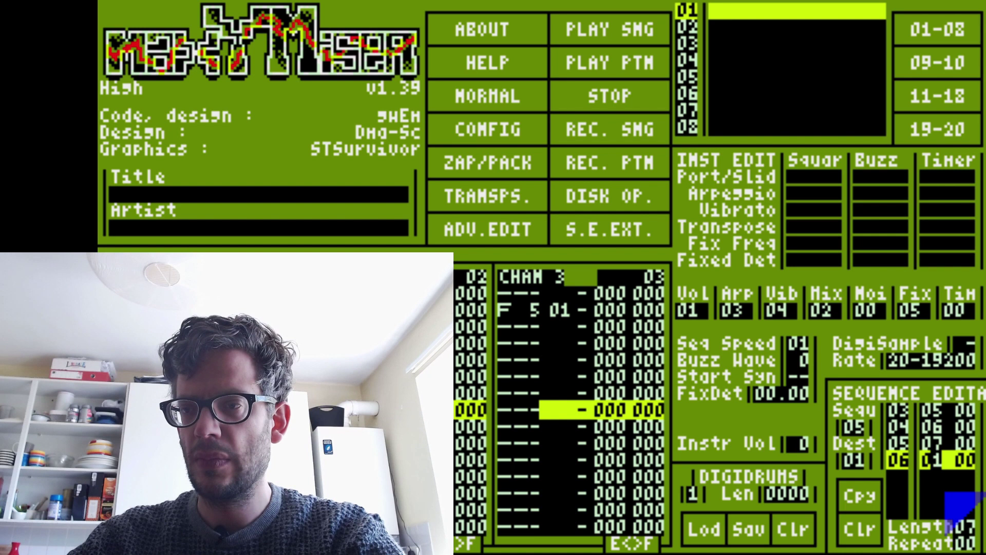
Set step 06 of sequence 05 to 08 00 and add step 07 with the value 09 00.
key("Insert")
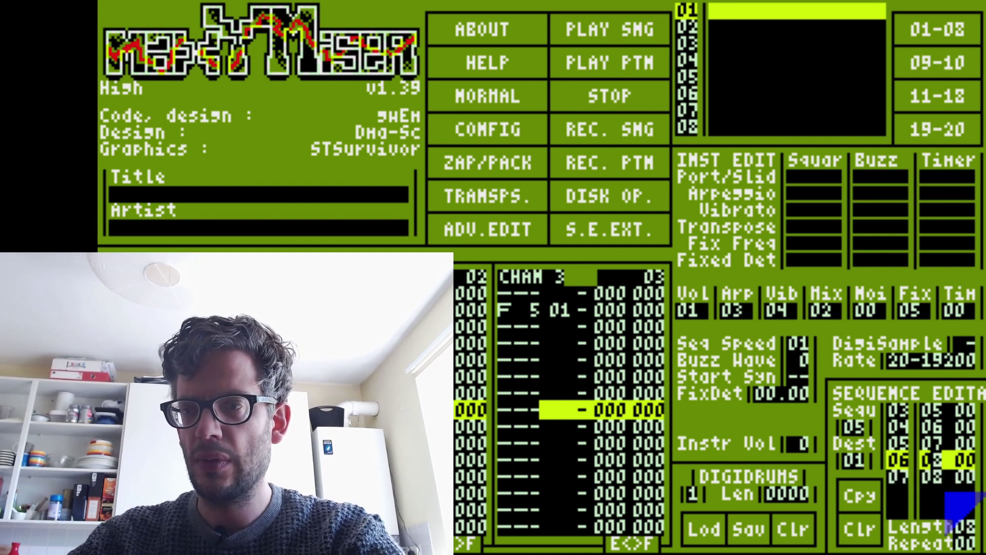
key("Down")
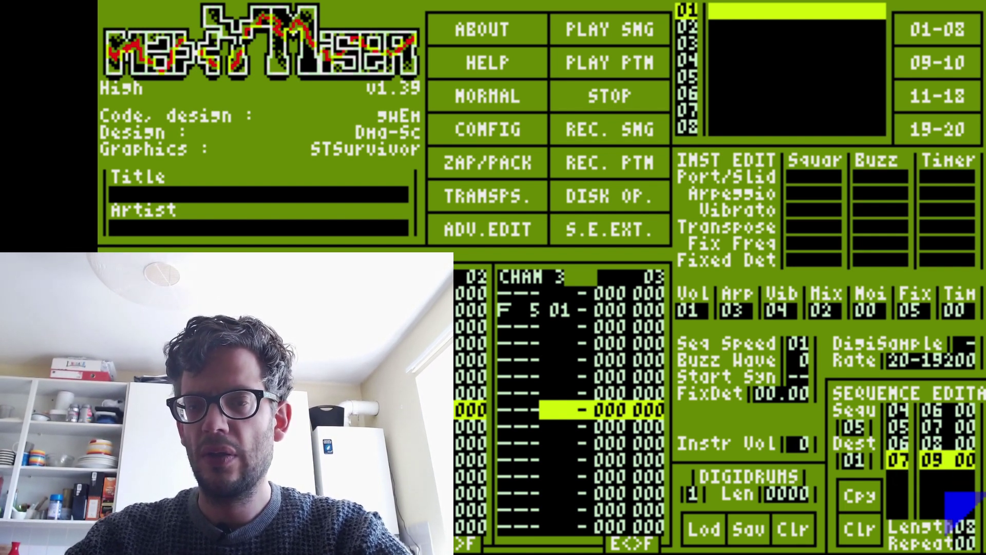
Enable Fix Freq for the Square voice and set step 07 of sequence 05 to FF FF.
left_click(816, 243)
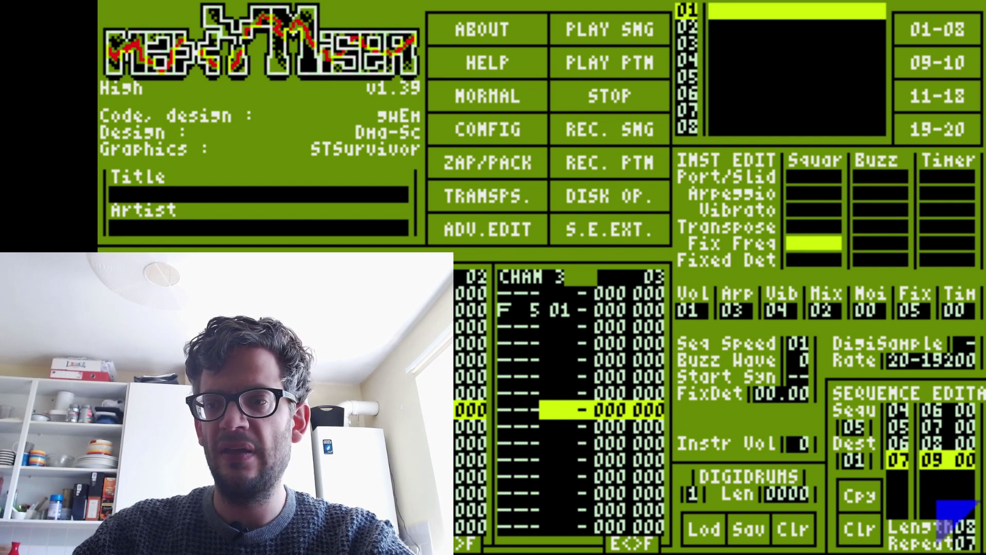
type("fff")
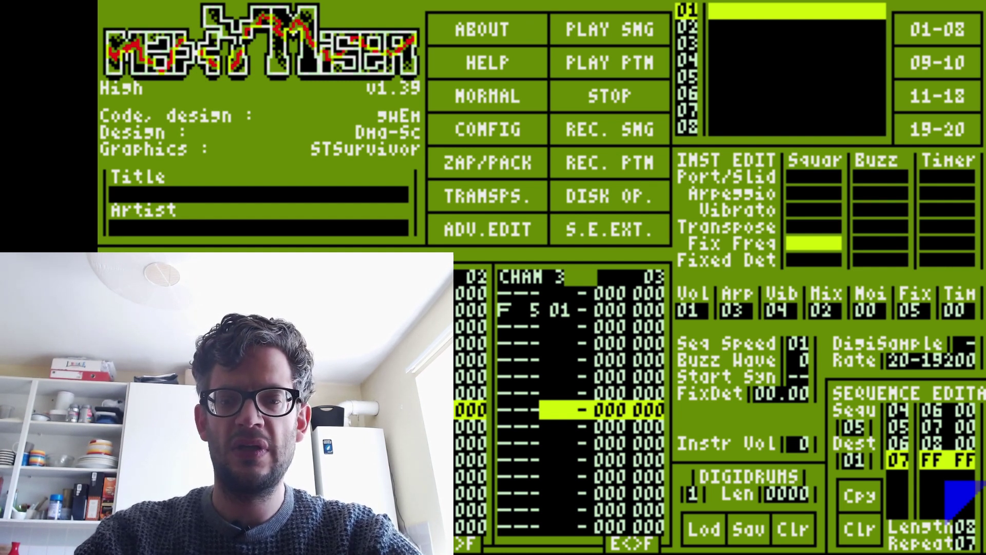
key("Tab")
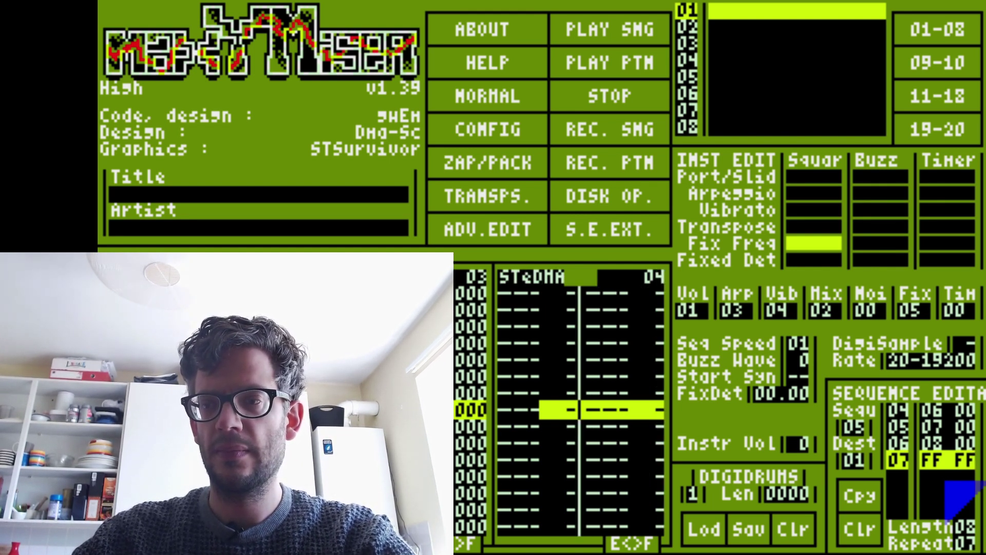
key("Right")
key("Right")
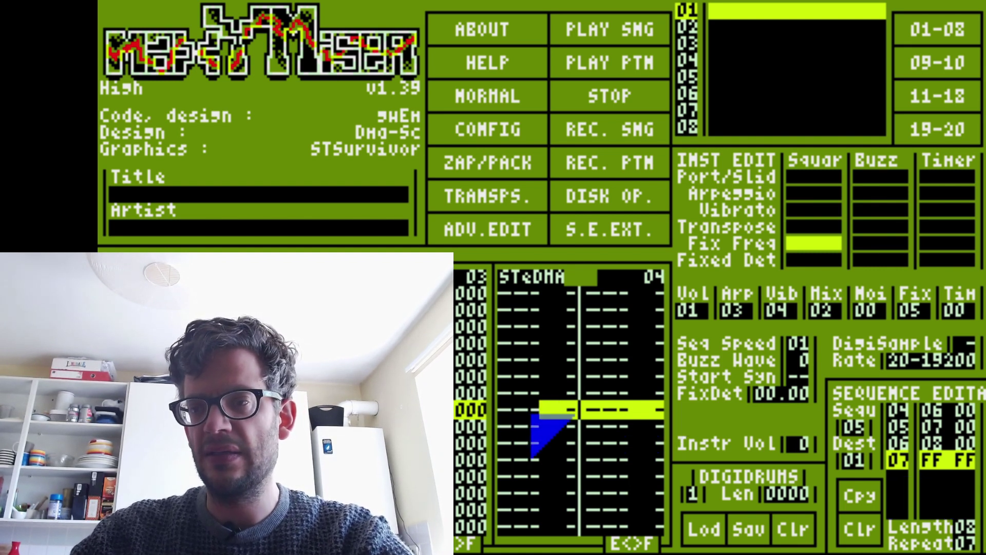
key("Tab")
key("Tab")
key("Tab")
key("Tab")
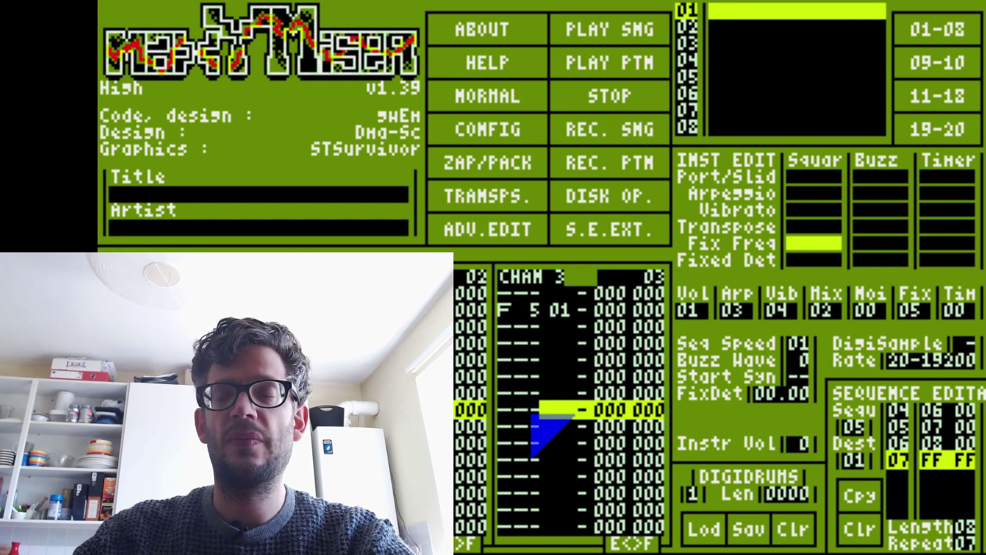
Replace the notes at the start of channel 3 with C 3 notes of instrument 01 on the first and fifth rows.
key("Up")
key("Up")
key("Up")
key("Up")
key("Up")
key("Up")
key("Up")
key("Up")
key("Up")
key("Up")
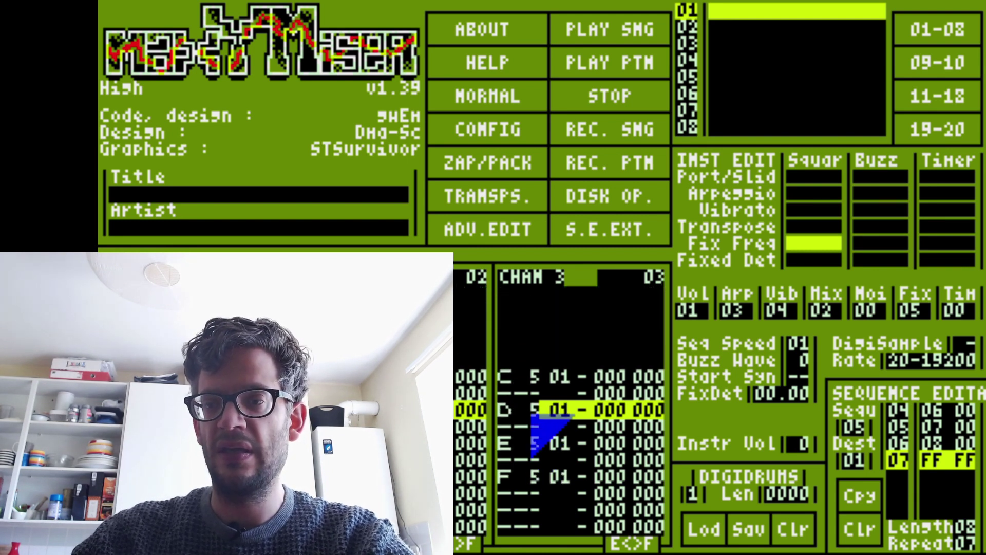
key("Down")
key("Down")
key("Down")
key("Up")
key("Up")
key("Up")
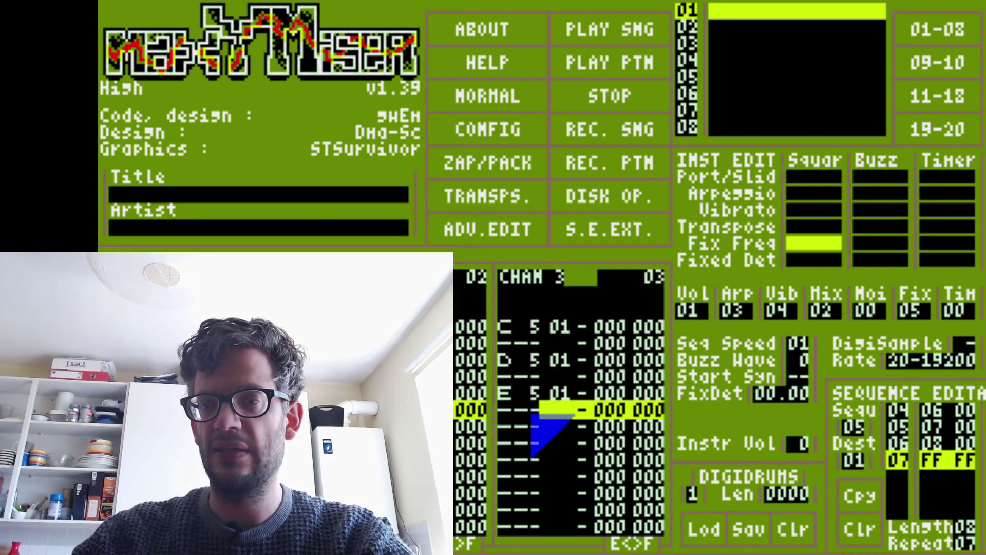
key("Up")
key("Up")
key("z")
key("z")
key("Down")
key("Up")
key("Up")
key("Delete")
key("Down")
key("Down")
key("z")
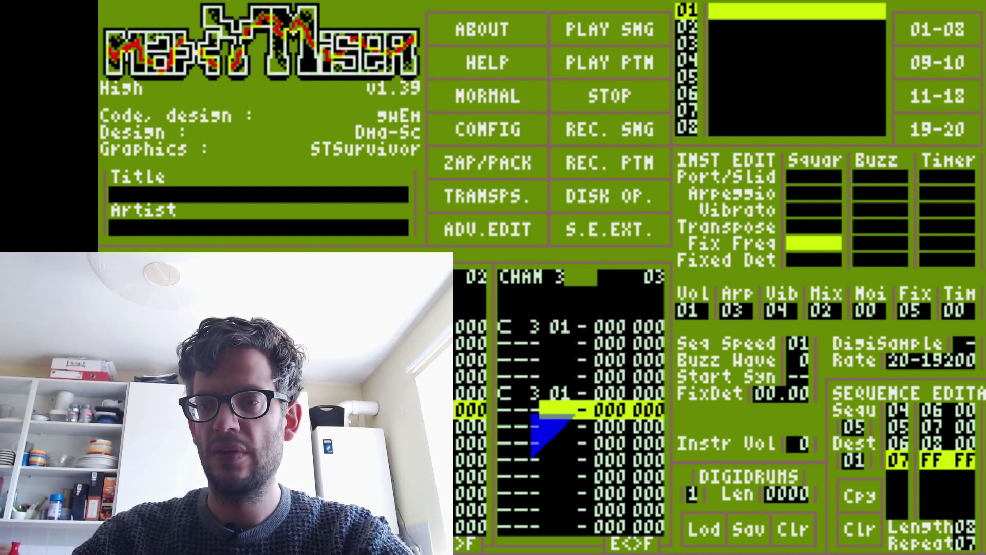
Continue channel 3 with two more C 3 notes of instrument 01, spaced four rows apart.
key("Down")
key("Down")
key("Down")
key("z")
key("Down")
key("Down")
key("Down")
key("z")
key("Down")
key("Down")
key("Down")
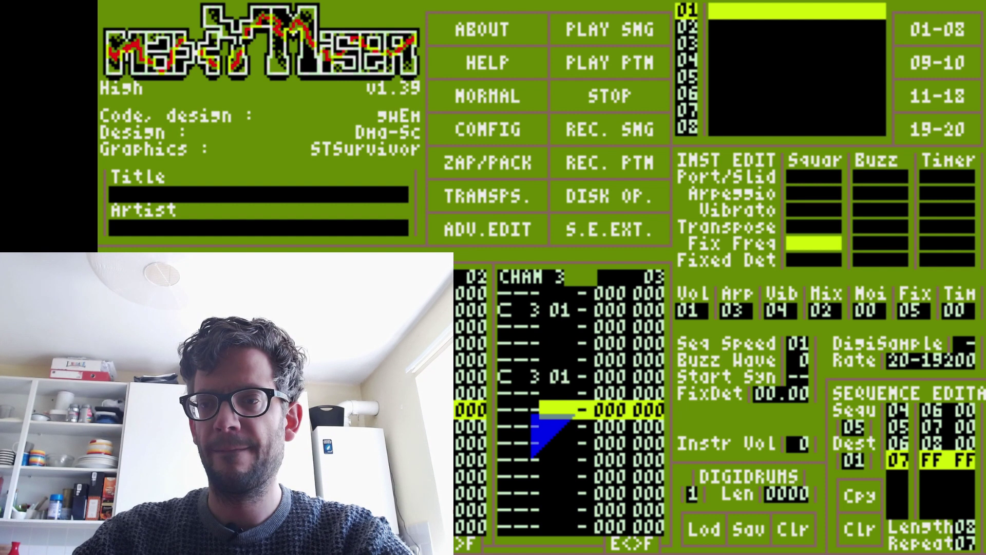
Enter two E 3 notes, a D 3 and a C 3 further down channel 3, and play the pattern outside record mode.
key("c")
key("Down")
key("Down")
key("Down")
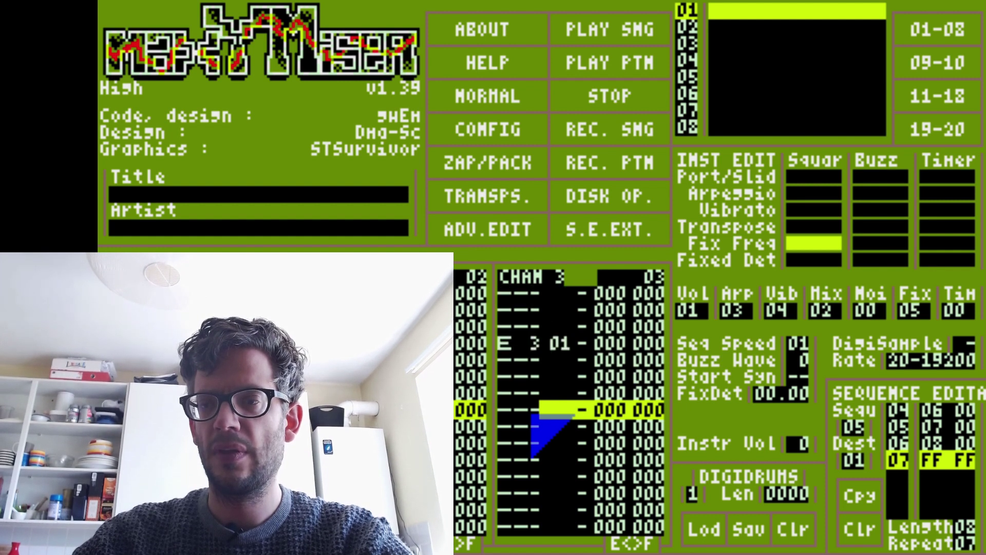
key("Down")
key("c")
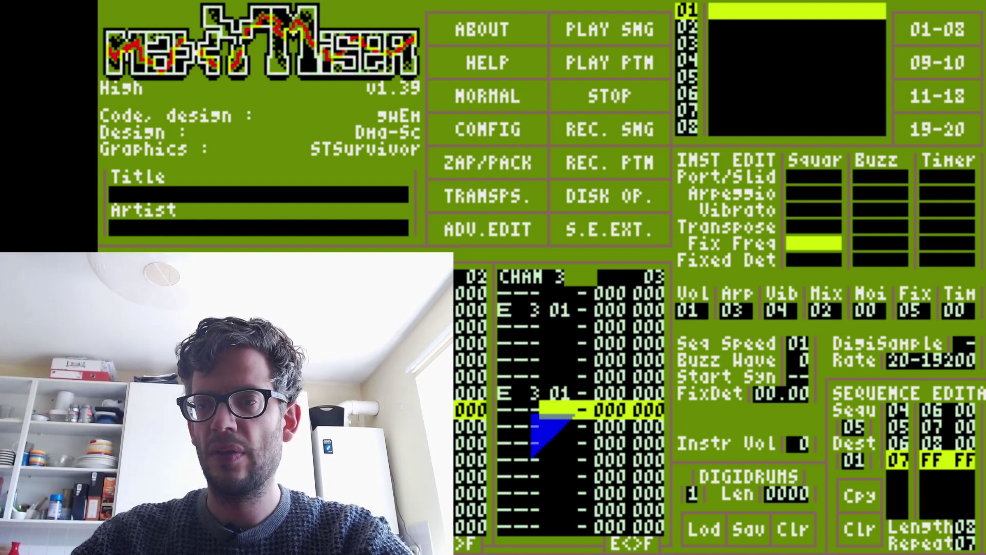
key("Down")
key("Down")
key("Down")
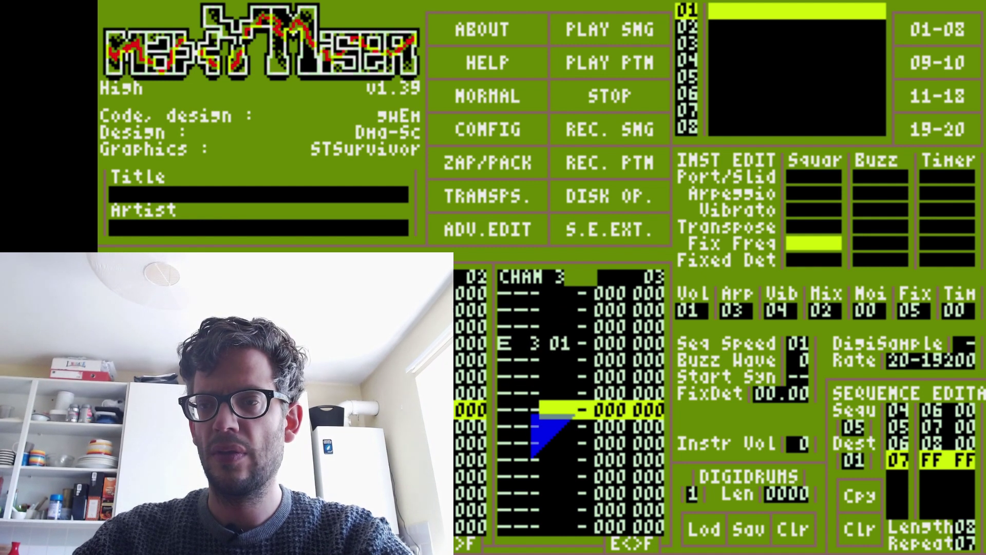
key("z")
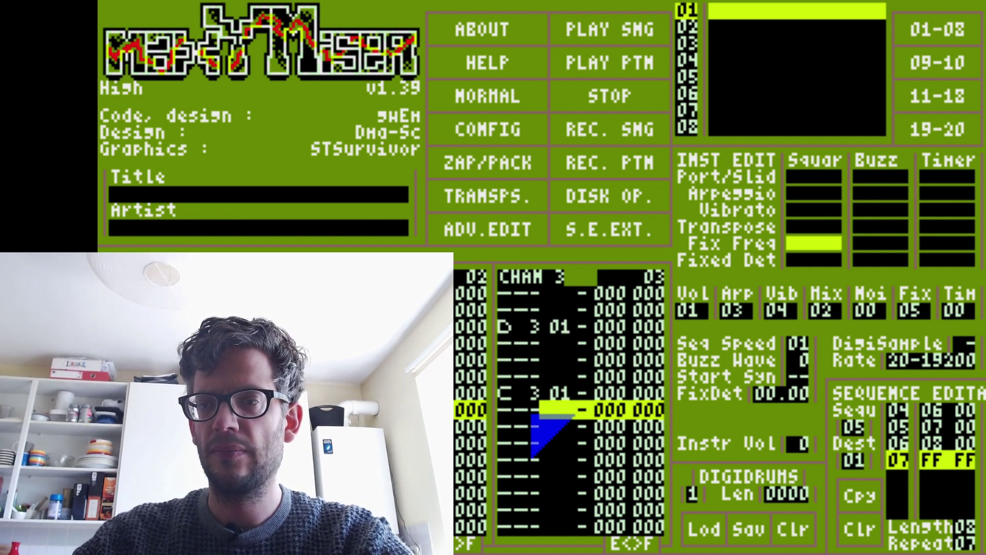
key("space")
key("Return")
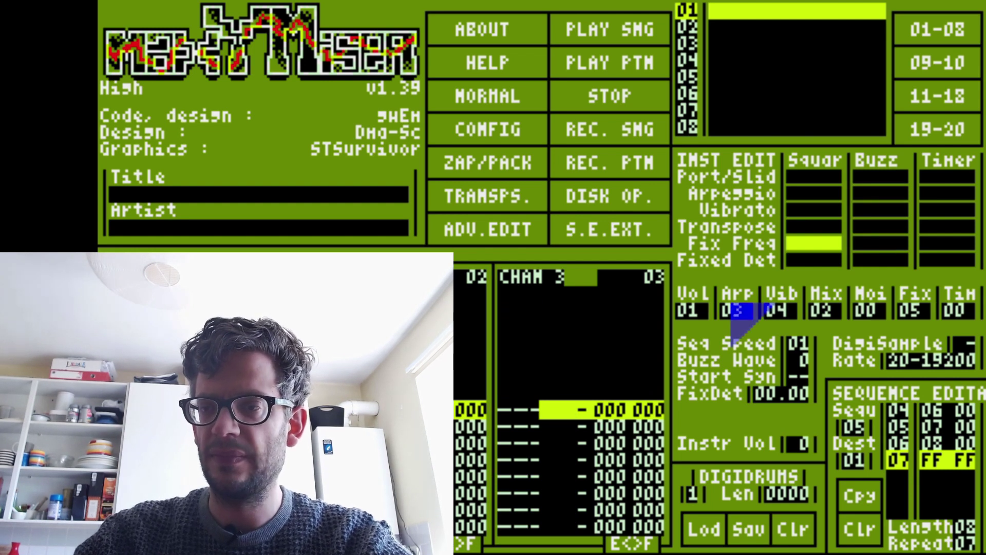
Disable Fix Freq for the Square voice and try a coarse FixDet value of 03 before restoring it to 00.
left_click(820, 241)
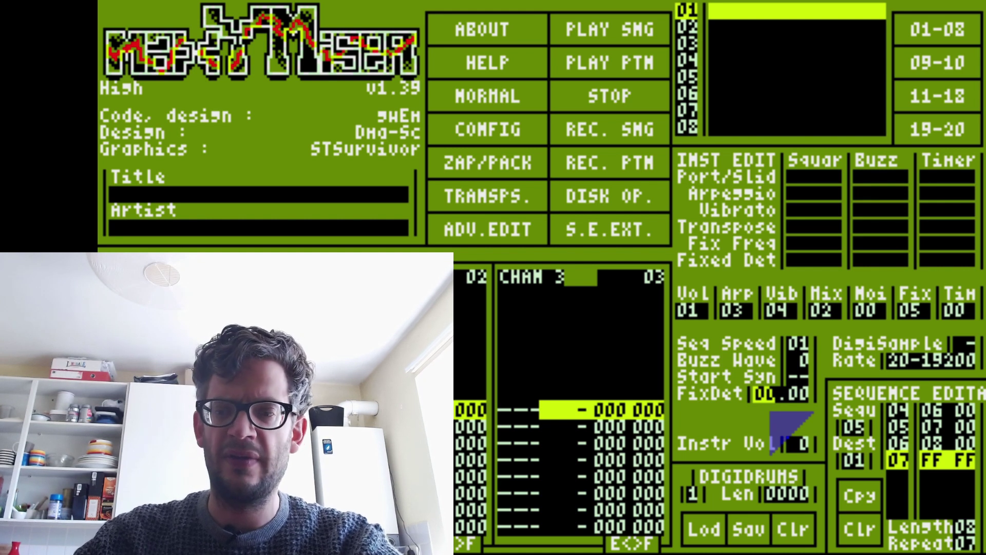
key("Up")
key("Up")
key("Up")
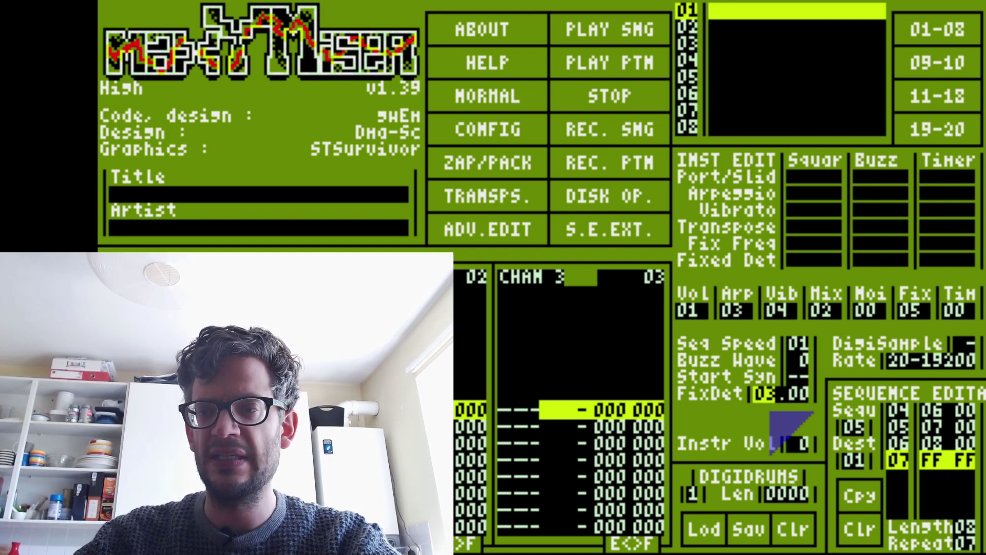
key("Down")
key("Down")
key("Down")
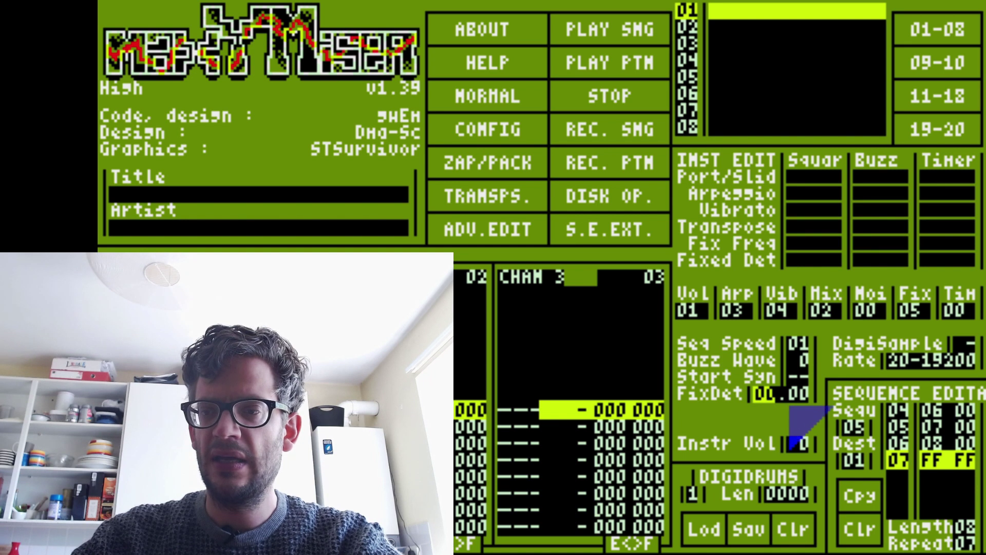
key("Right")
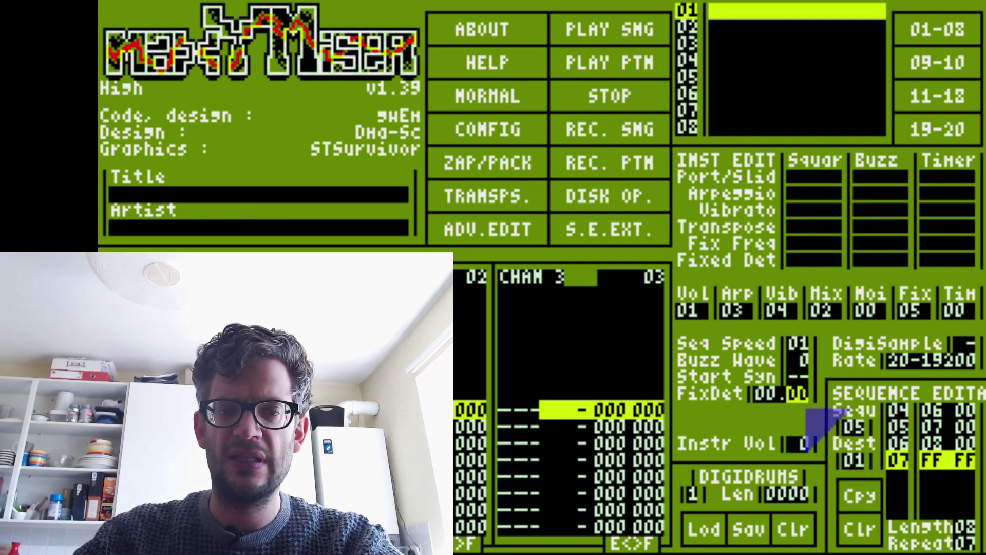
key("Return")
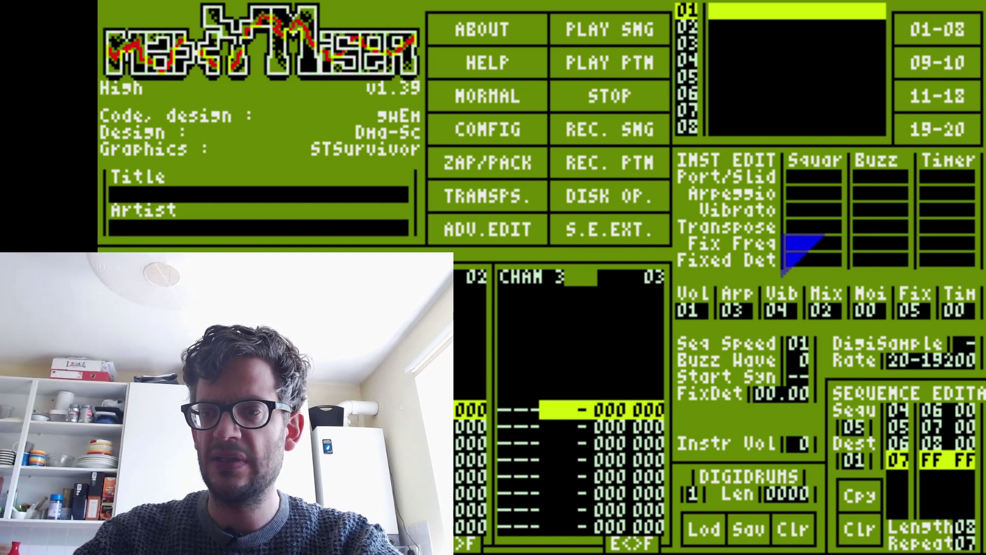
Enable Fixed Det for the Square voice and lower the coarse FixDet value to FD.
left_click(802, 256)
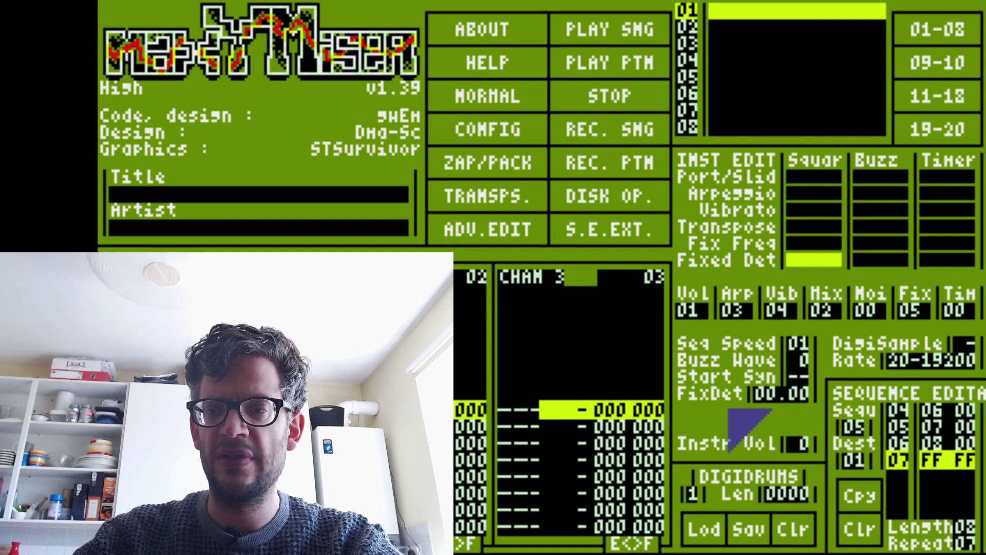
right_click(762, 393)
right_click(762, 393)
right_click(762, 394)
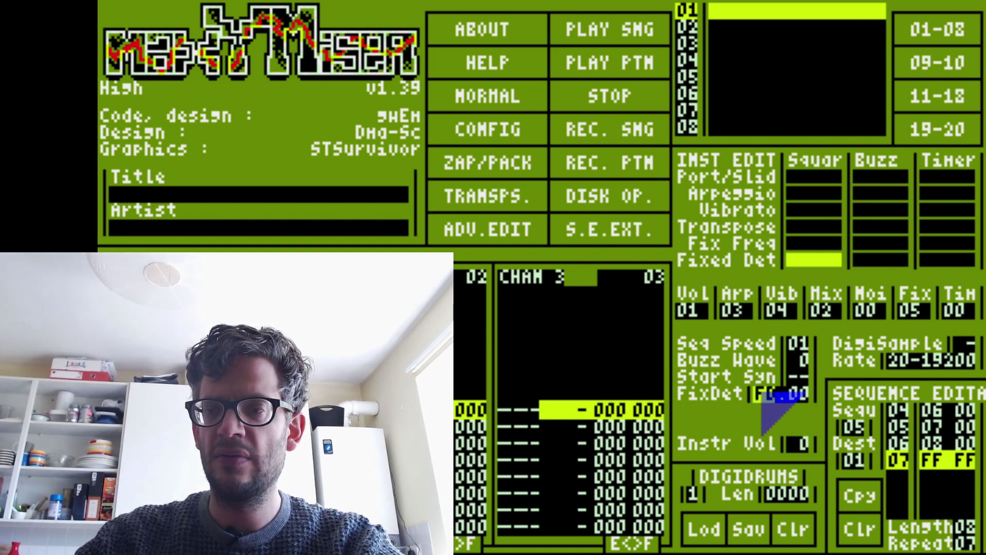
key("Down")
key("Down")
key("Down")
key("Down")
key("Down")
key("Down")
key("Down")
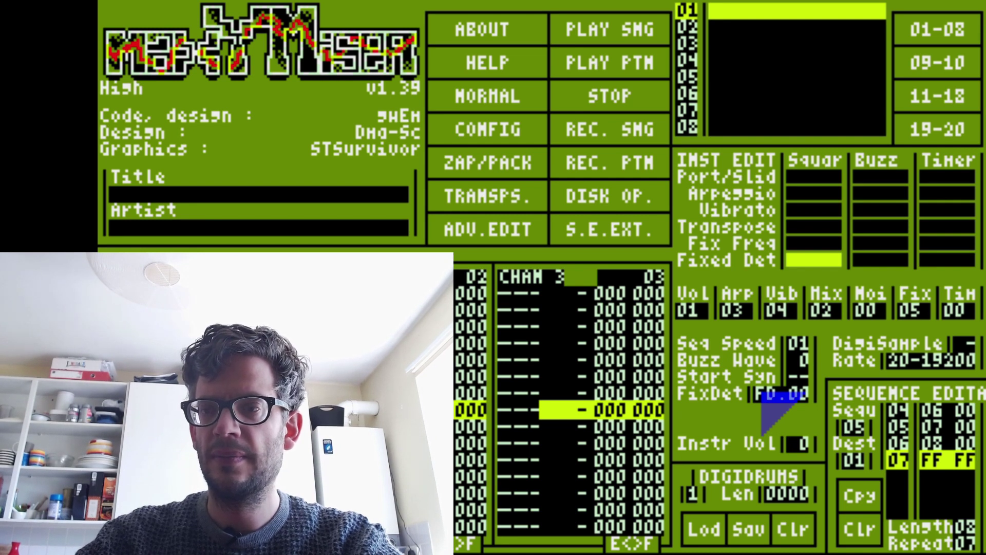
Set the coarse FixDet value to 00 and the fine value to 32.
left_click(762, 393)
key("Up")
key("Up")
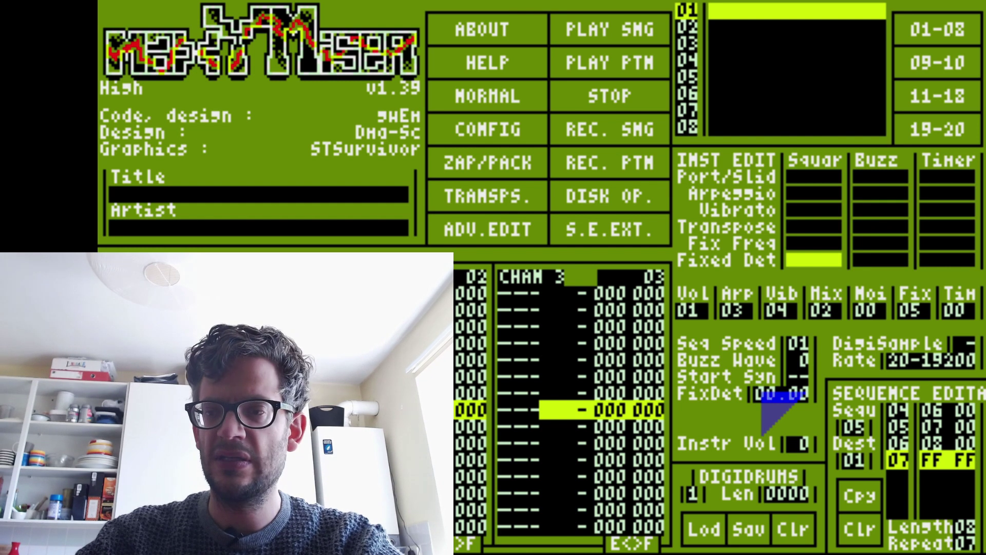
left_click(796, 393)
type("32")
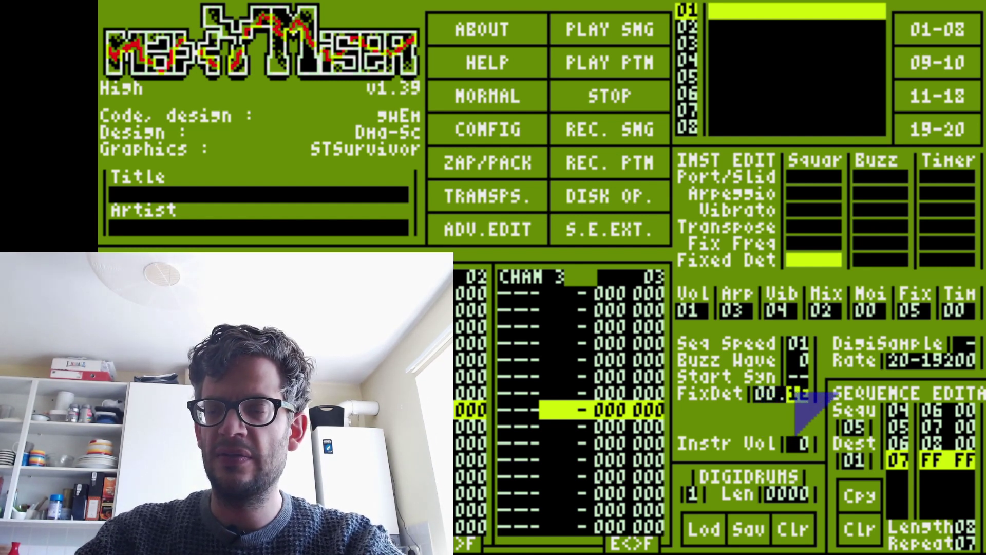
key("Return")
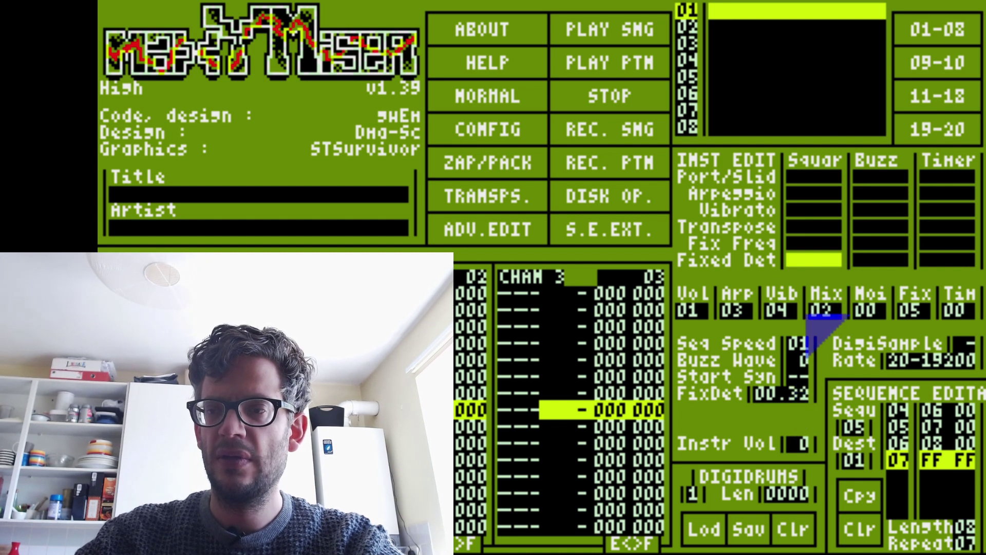
Toggle the Square voice's Fixed Det to compare the detuning, leave it off, and reset FixDet to 00.00.
left_click(821, 263)
left_click(820, 263)
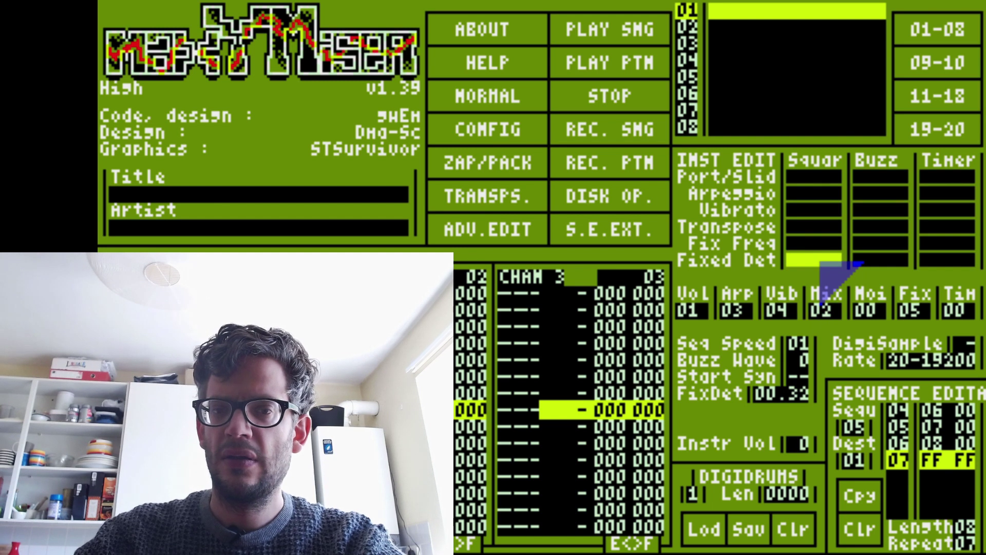
left_click(821, 263)
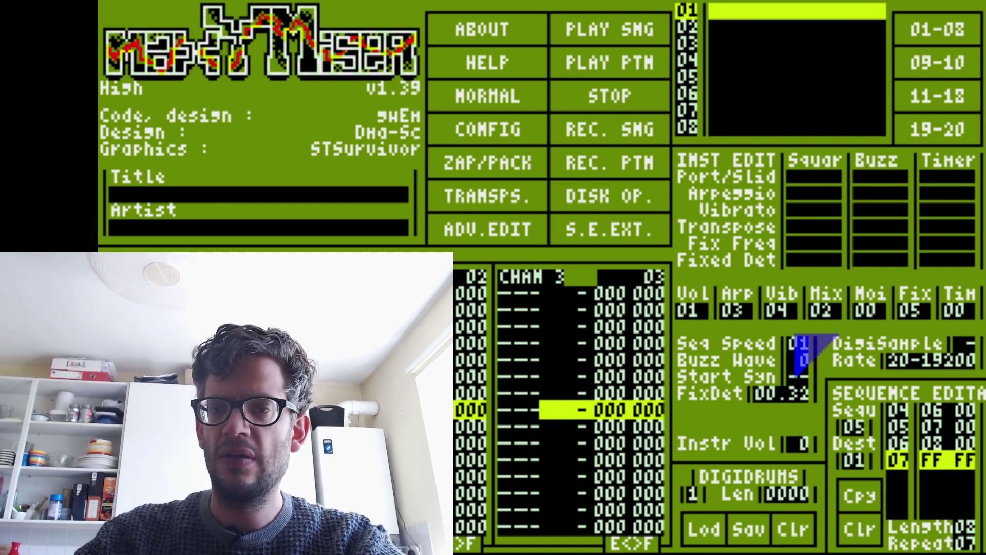
right_click(793, 391)
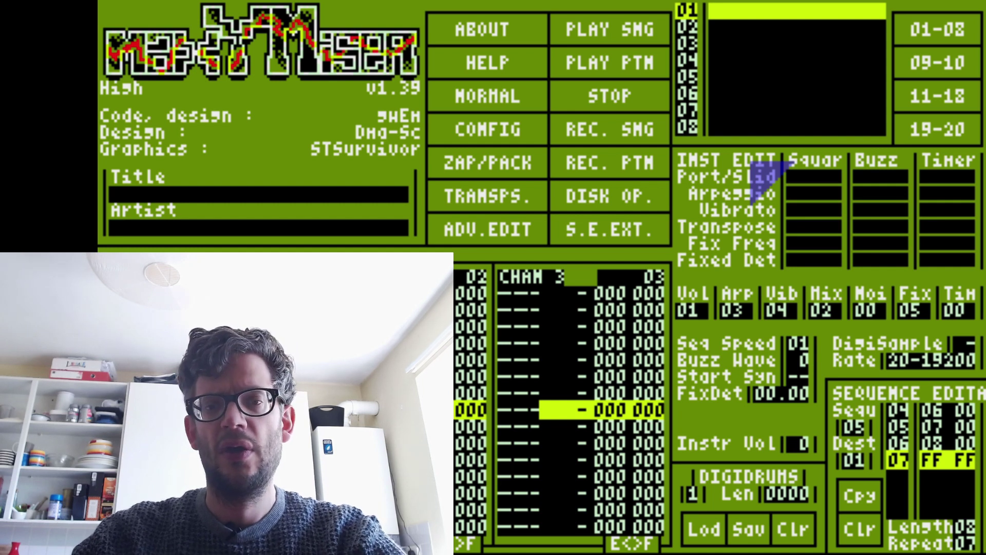
Open mix sequence 02 in the sequence editor and set its step 00 to 01 05.
left_click(824, 314)
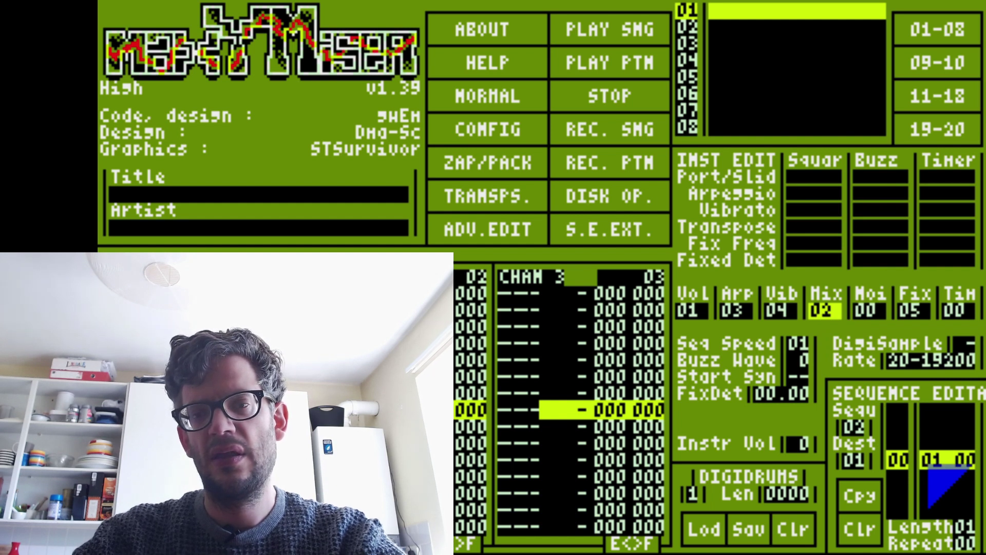
left_click(954, 464)
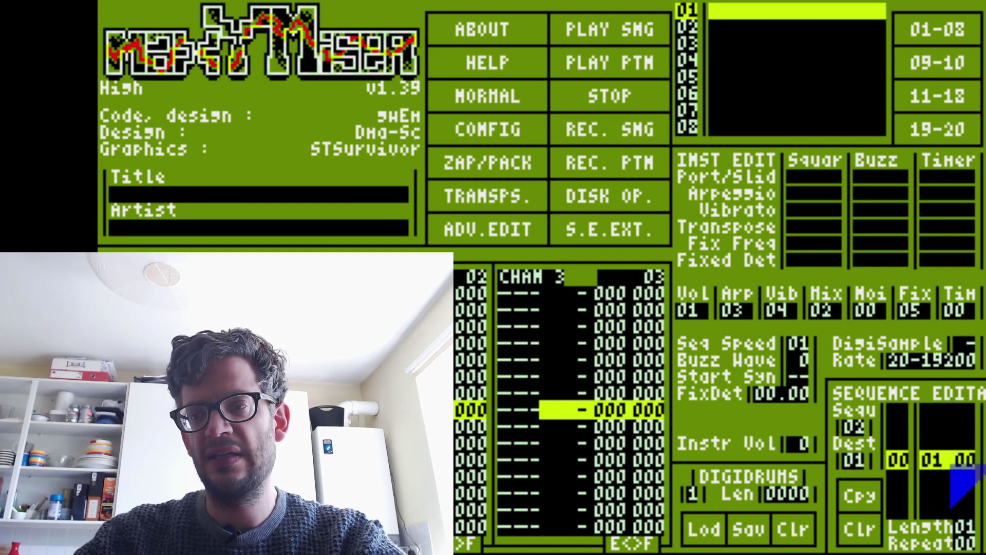
left_click(969, 464)
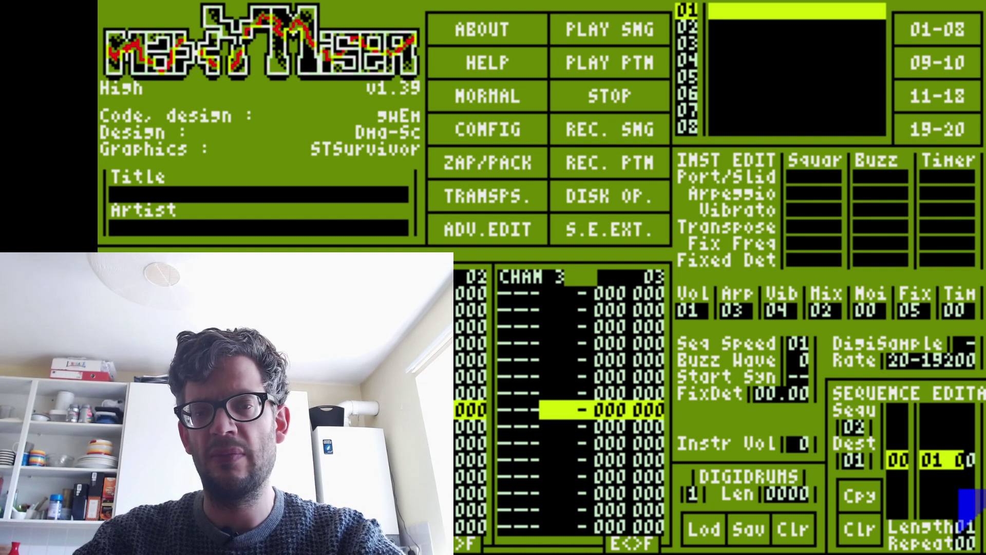
type("5")
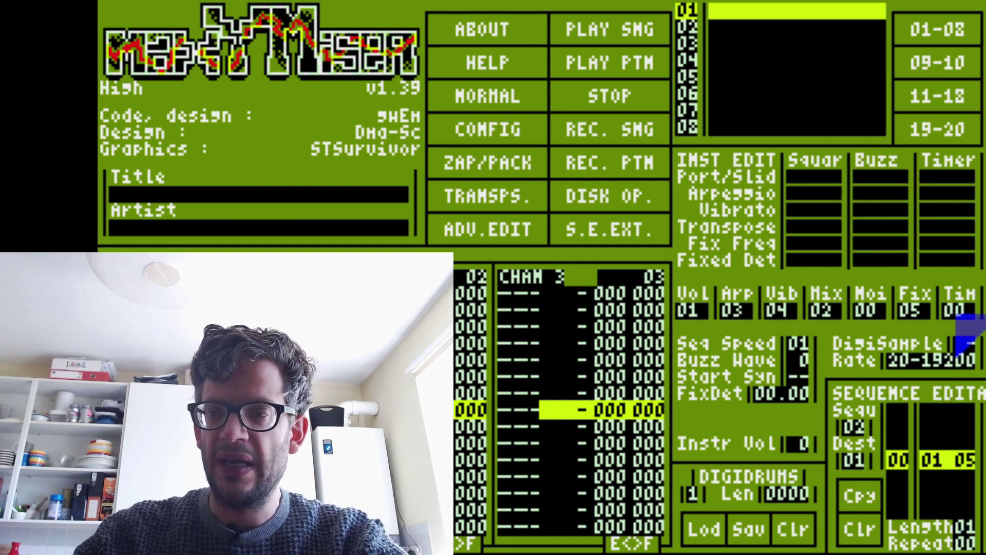
Assign timer sequence 06 to the instrument, add a second sequence step, and set step 00 to 00 0F.
left_click(959, 315)
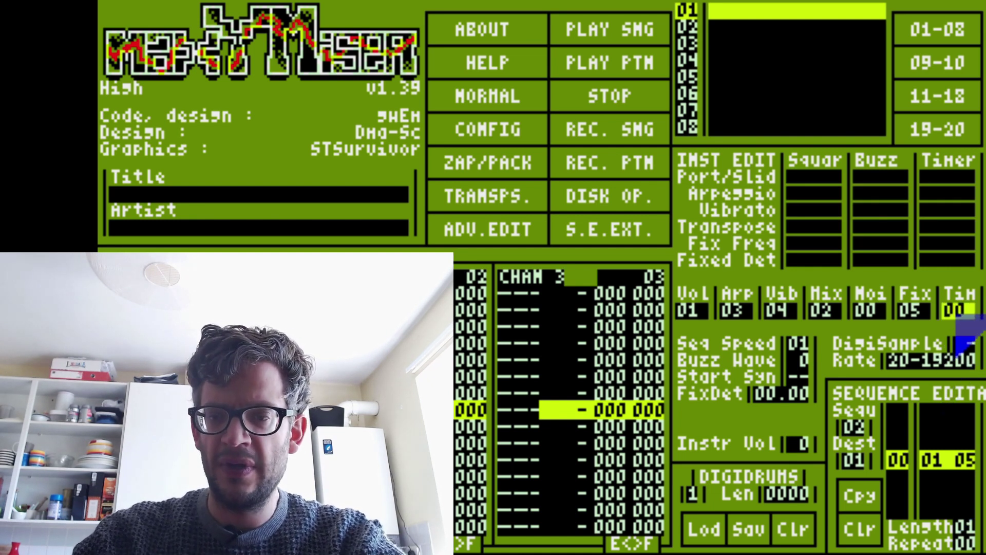
type("6")
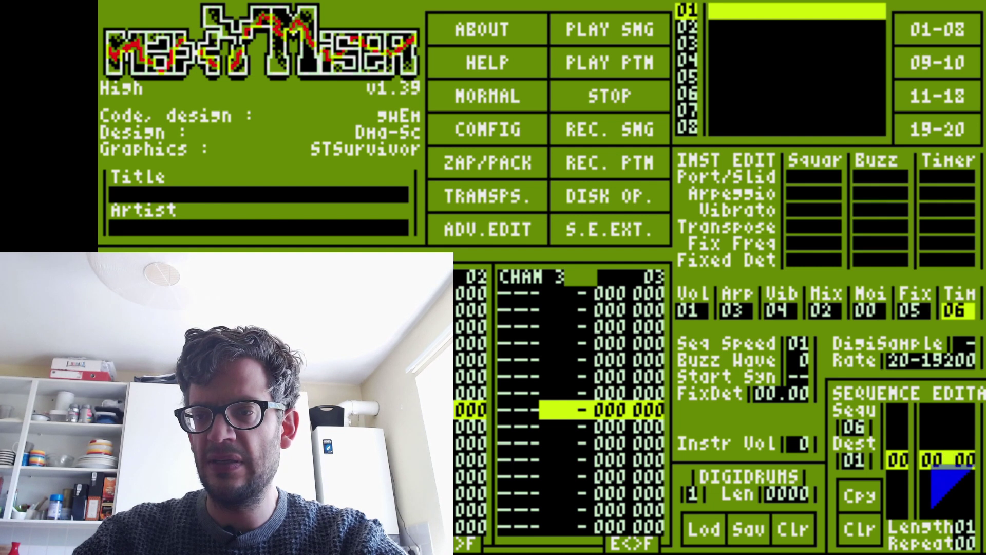
left_click(931, 466)
key("Insert")
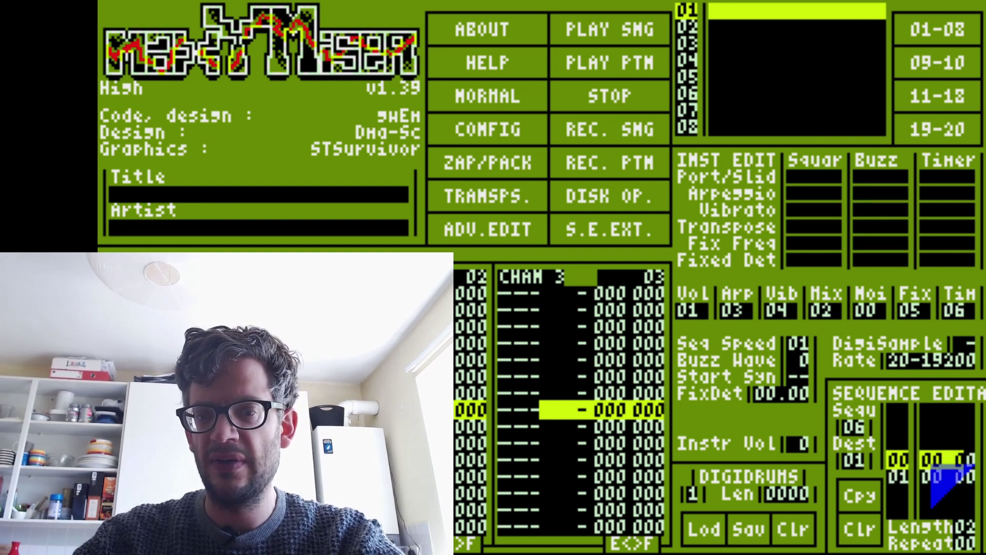
type("f")
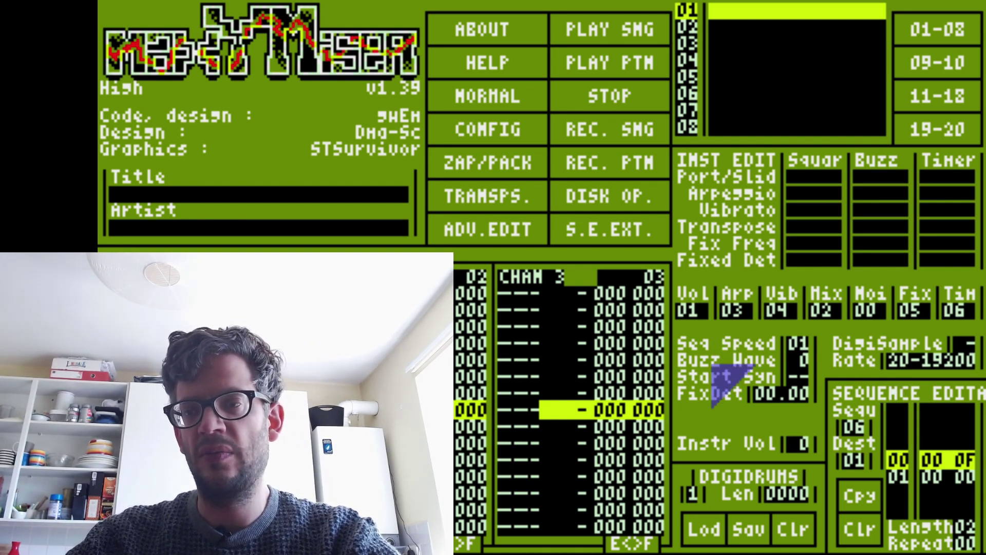
Enter a C 4 note with instrument 01 on the first pattern row of channel 3.
key("Up")
key("Up")
key("Up")
key("Up")
key("Up")
key("Up")
key("Up")
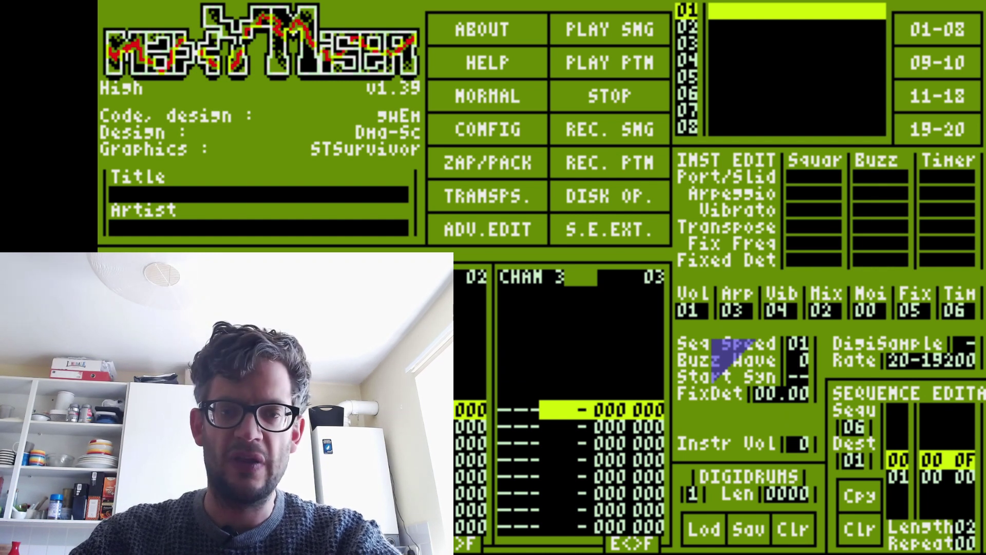
key("z")
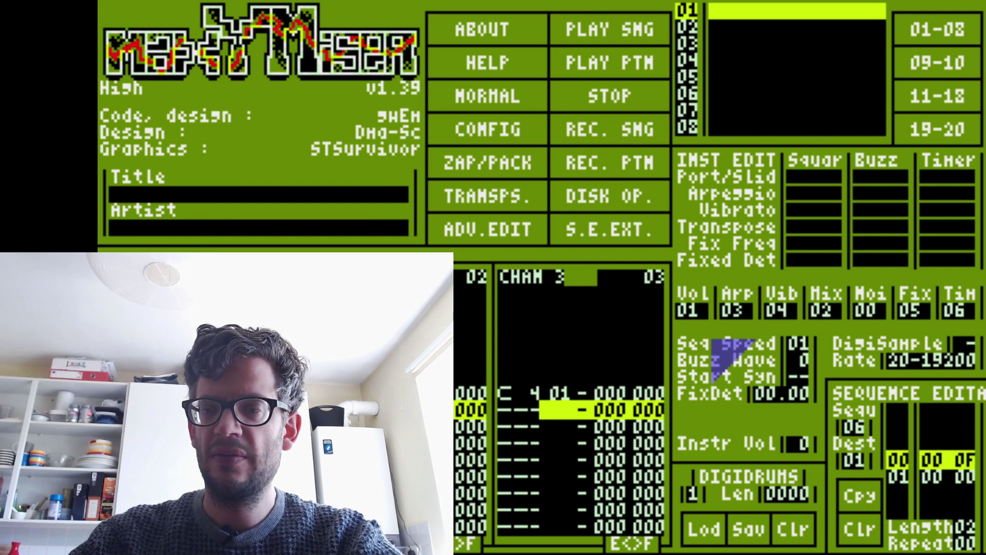
Enter a C 5 note with instrument 01 four rows below the C 4 note in channel 3.
key("Down")
key("Down")
key("Down")
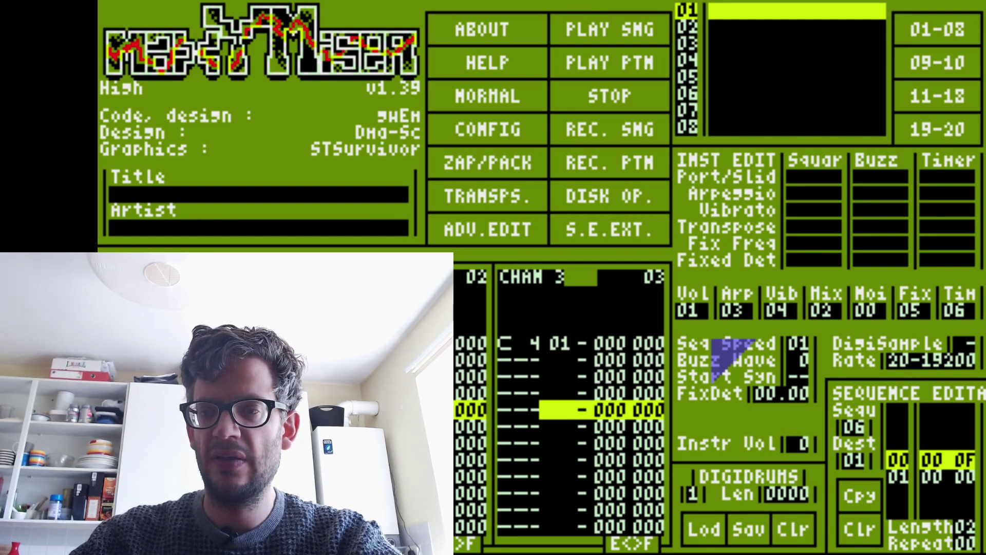
key("space")
key("q")
key("space")
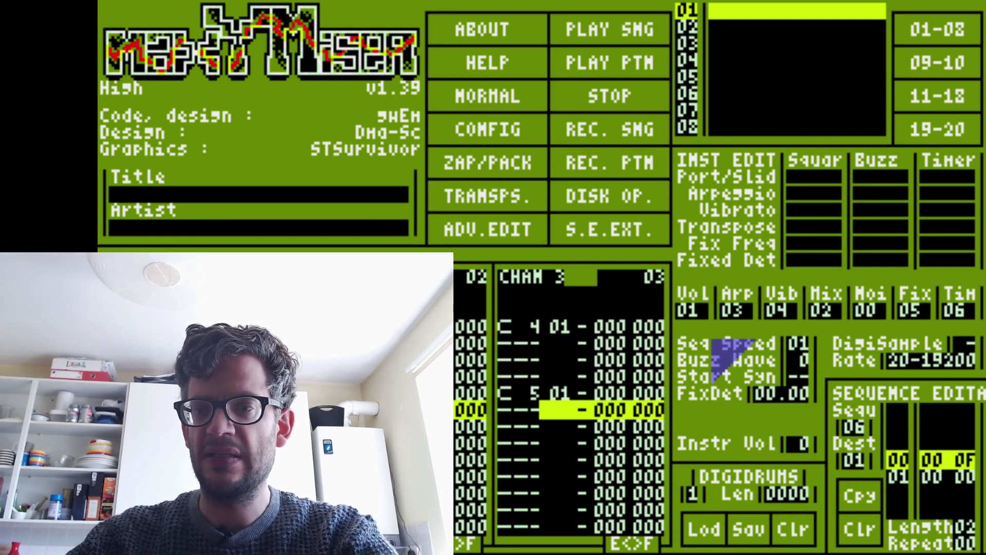
Set the first effect of channel 3's C 5 row to P08.
key("Up")
key("Right")
key("Right")
key("Right")
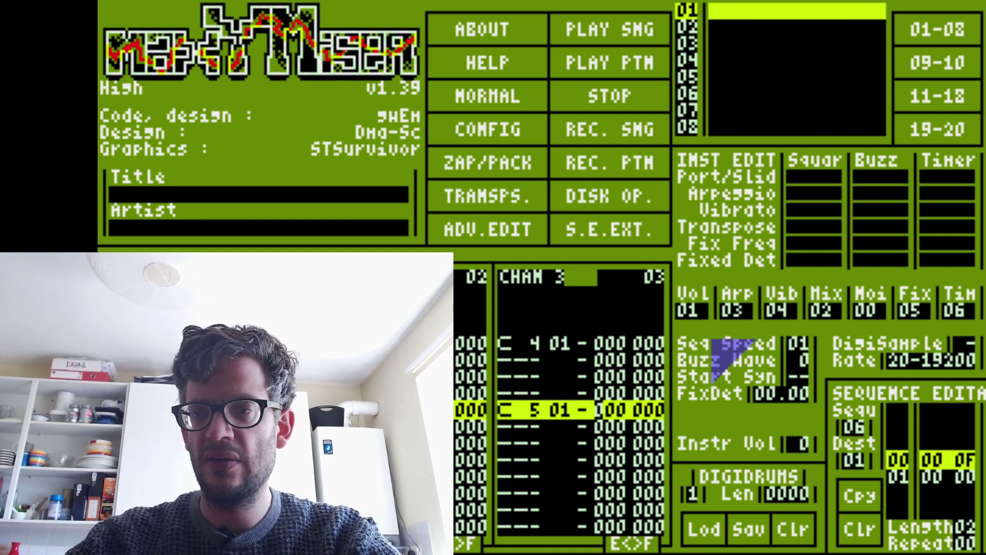
key("space")
type("p")
key("space")
key("Up")
key("Right")
key("Right")
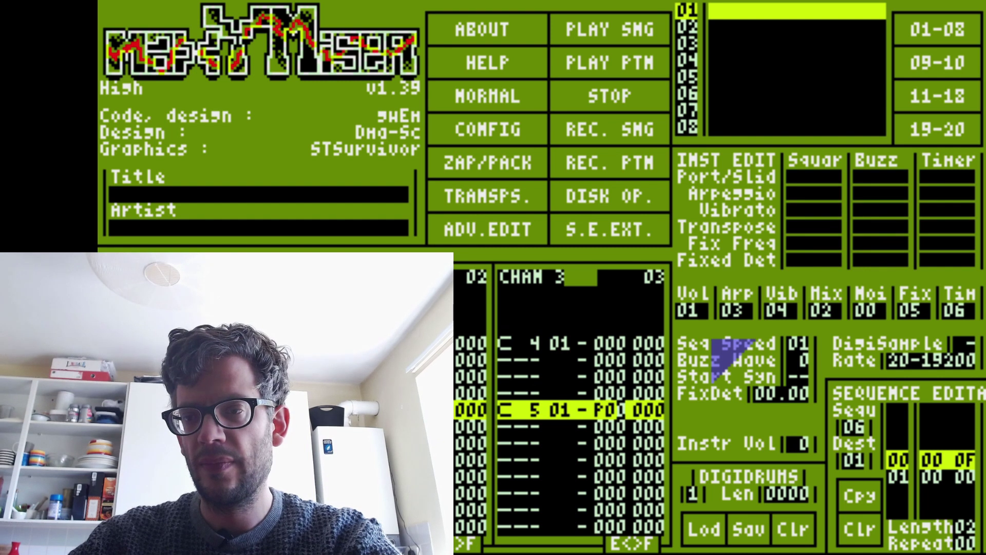
key("space")
type("8")
key("space")
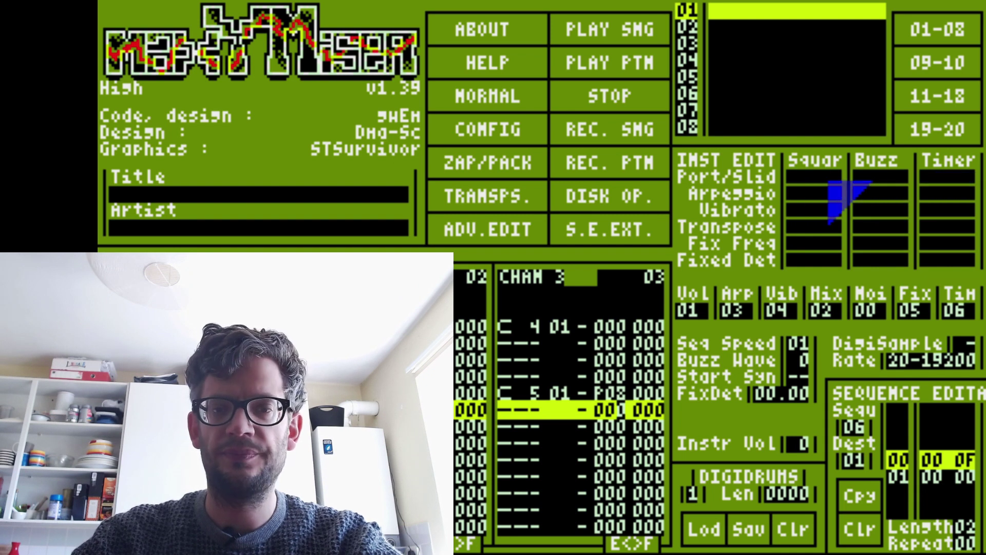
Enable Port/Slid for the Square voice to test the slide, and toggle it for Timer, leaving Timer off.
key("Return")
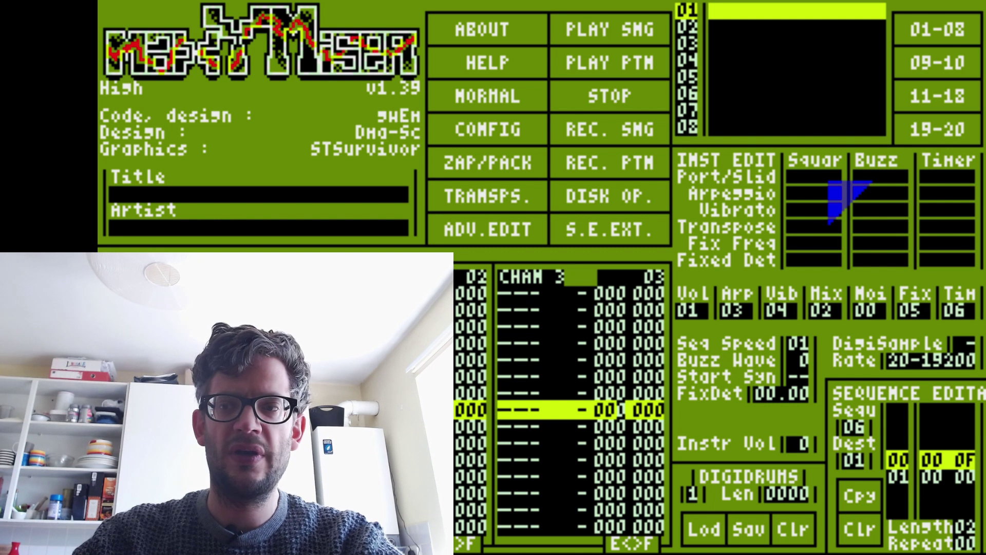
left_click(826, 181)
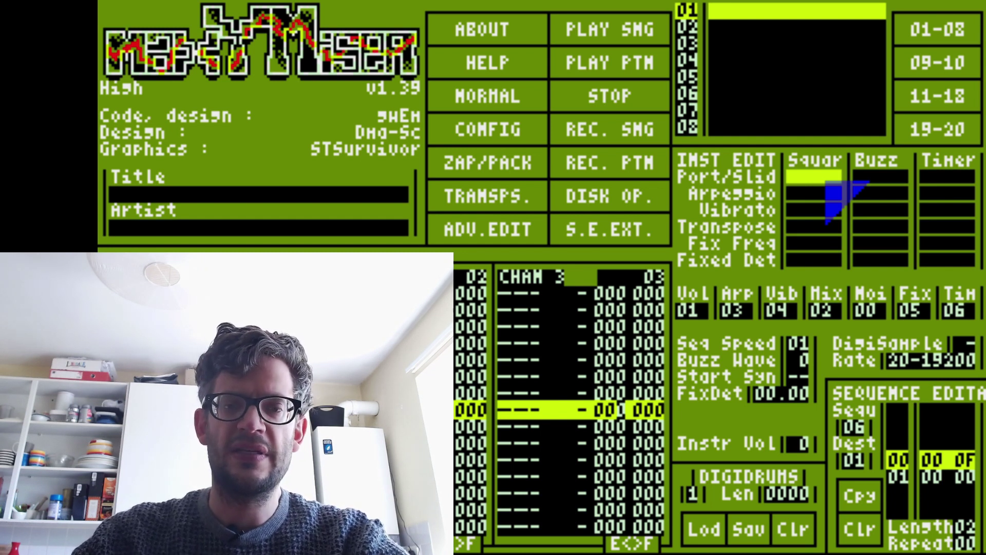
key("alt")
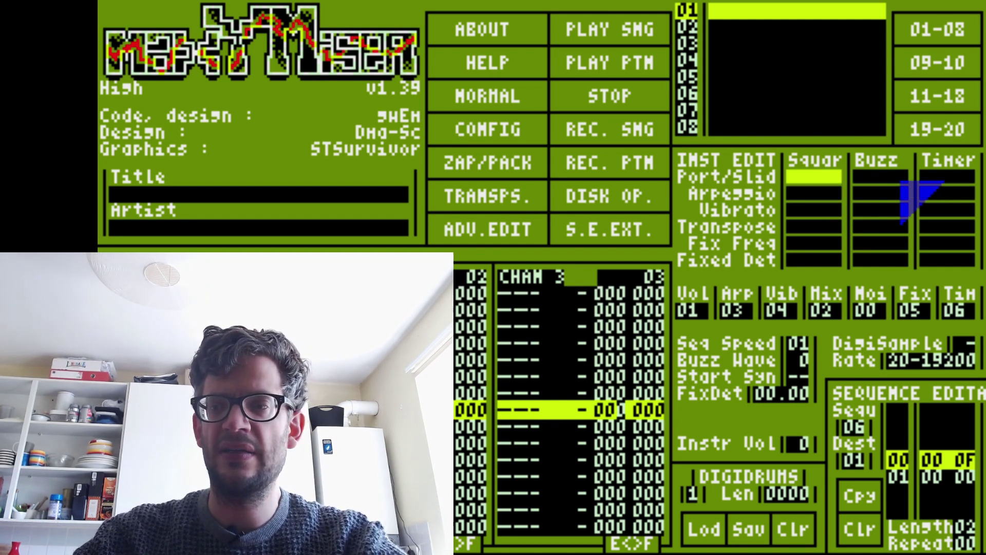
left_click(940, 176)
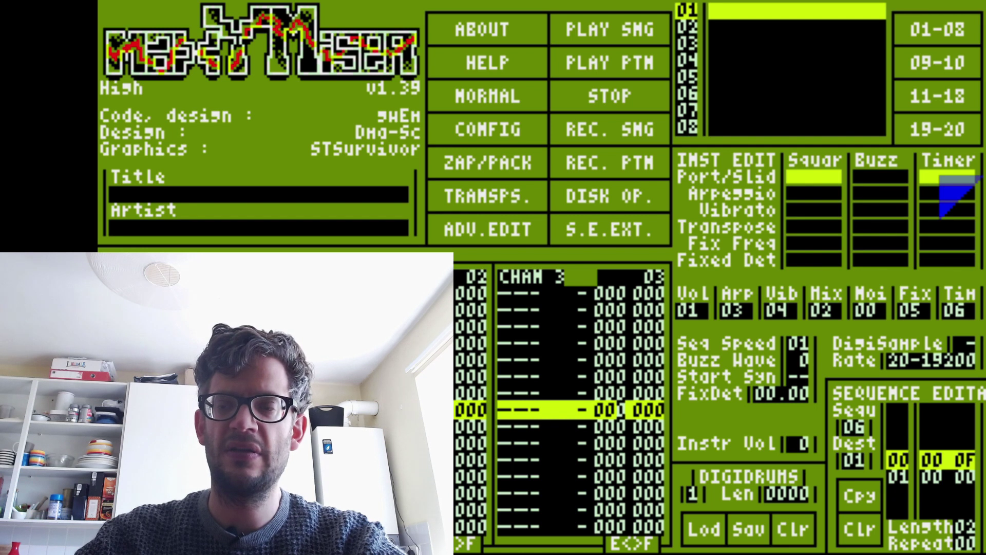
key("alt")
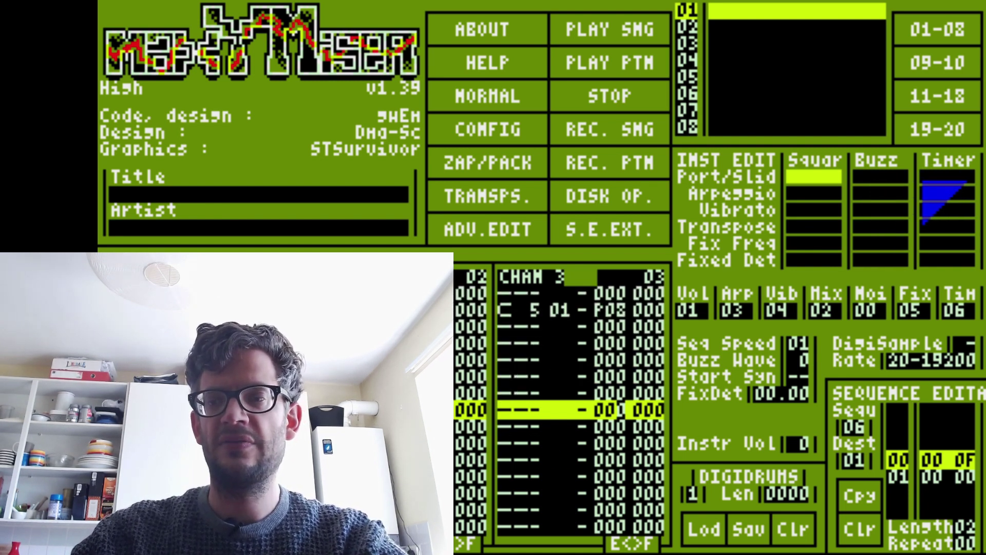
Delete the C 5 row with its P08 effect from channel 3.
key("Left")
key("Left")
key("Left")
key("Left")
key("Left")
key("Left")
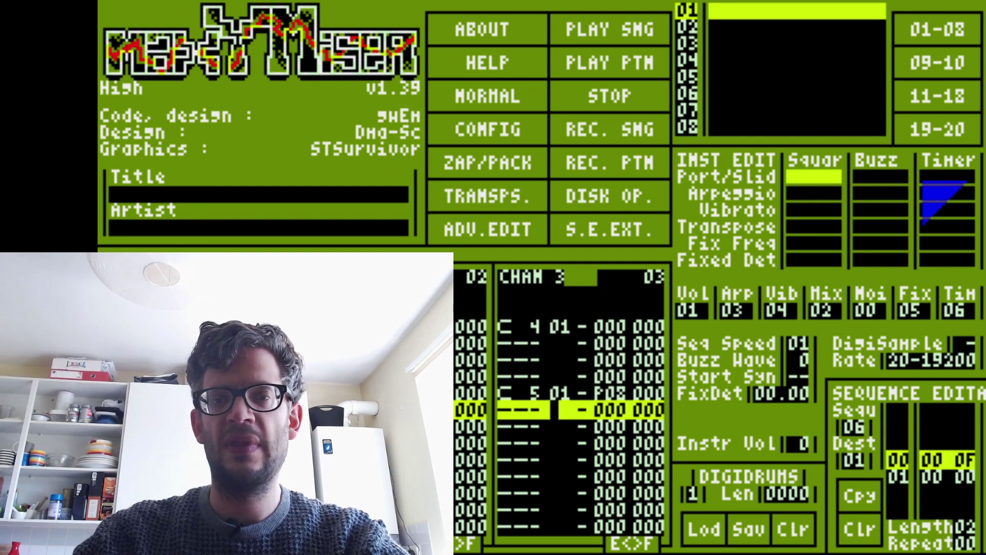
key("space")
key("BackSpace")
key("Right")
key("Right")
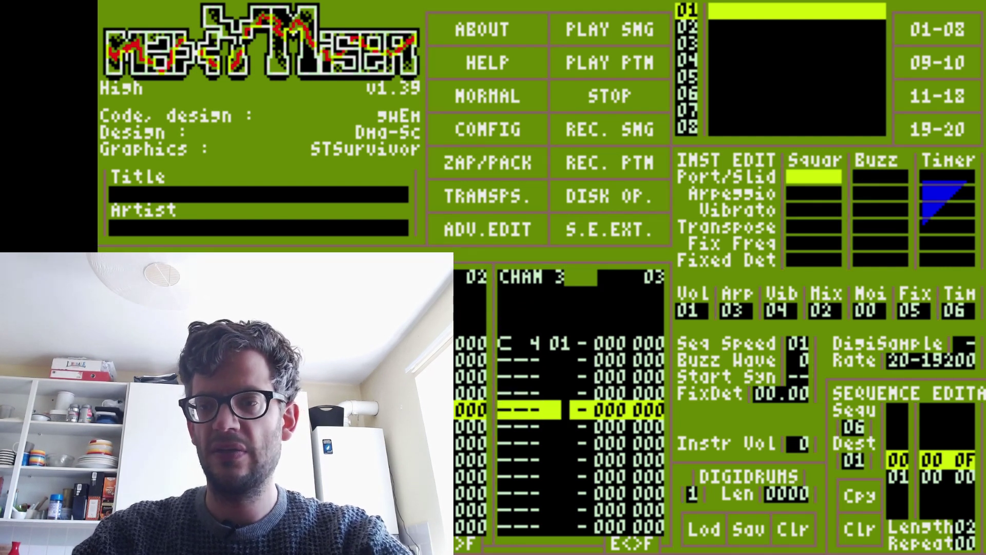
Set the first effect of channel 3's C 4 row to H04.
key("Up")
key("Up")
key("Up")
key("Right")
key("Right")
key("Up")
type("h")
key("Up")
key("Right")
key("Right")
type("1")
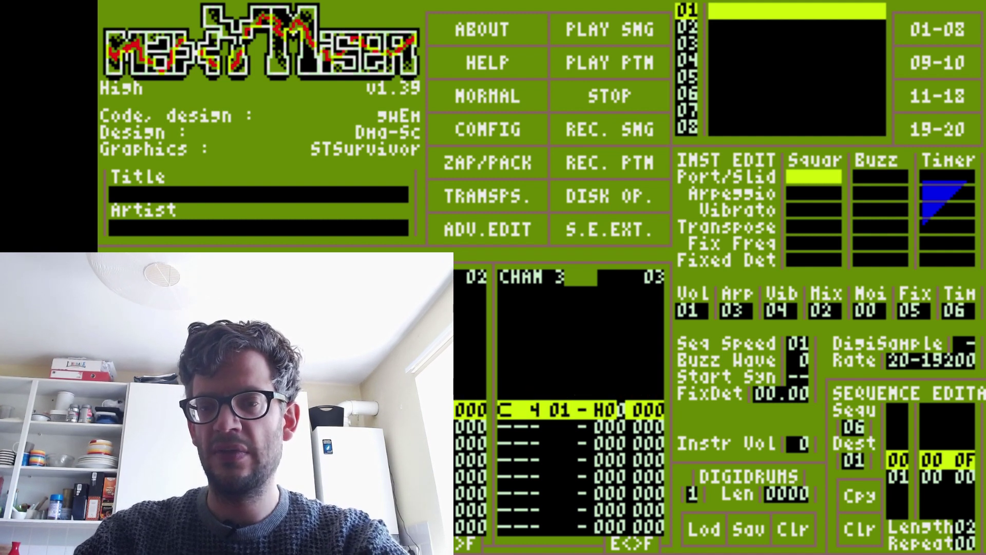
type("4")
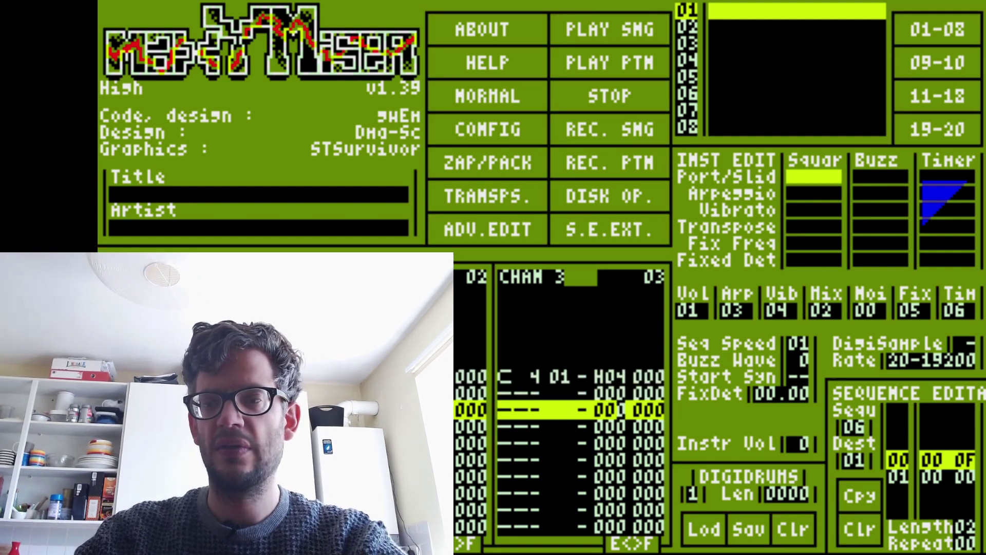
Compare the sound with the Timer voice's Port/Slid on and off, and leave Port/Slid disabled for both Timer and Square.
key("Down")
key("Down")
key("Down")
key("Down")
key("Down")
key("Down")
key("Down")
key("Down")
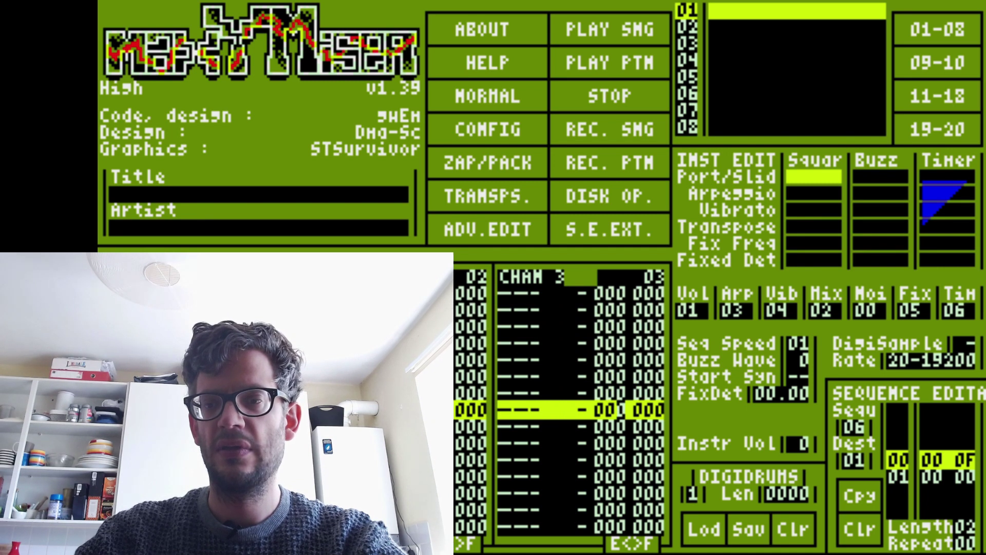
key("Return")
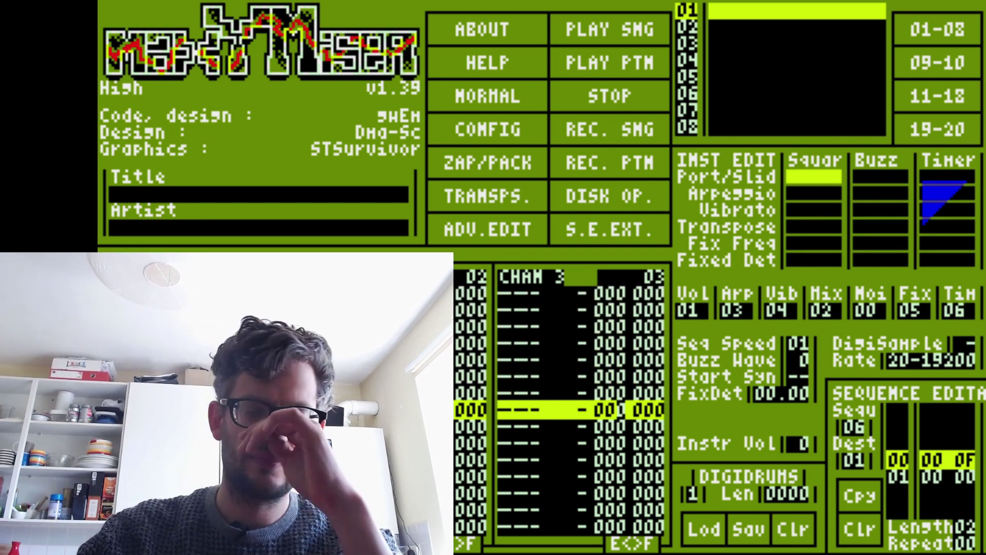
left_click(923, 182)
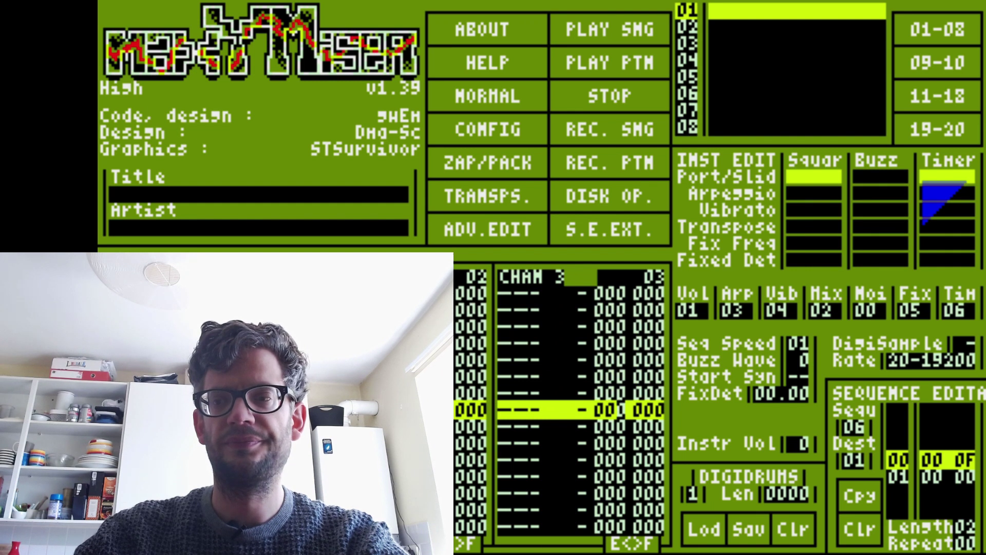
left_click(923, 182)
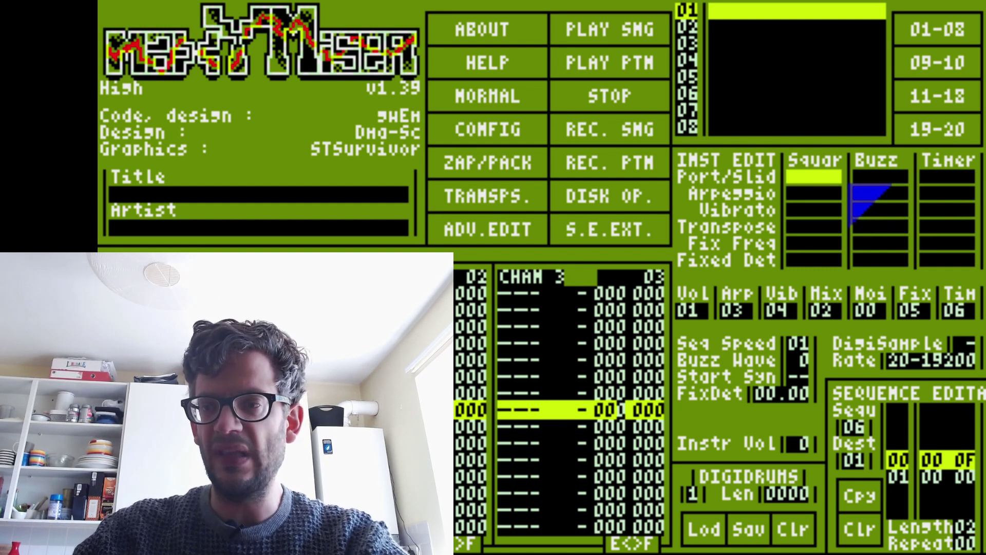
left_click(816, 176)
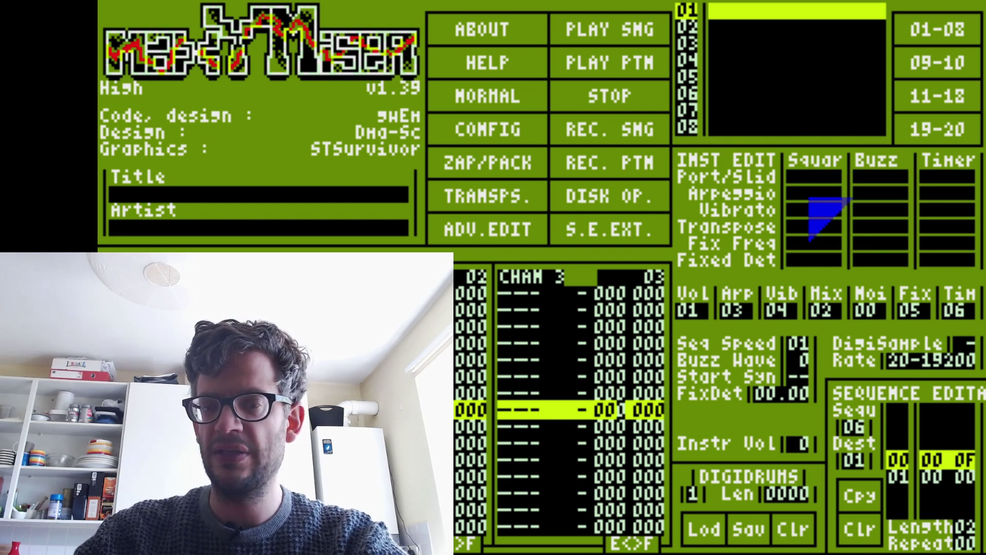
Place the pattern cursor in channel 3's instrument column, six rows below the C 4 note.
key("Left")
key("Left")
key("Left")
key("Left")
key("Left")
key("Left")
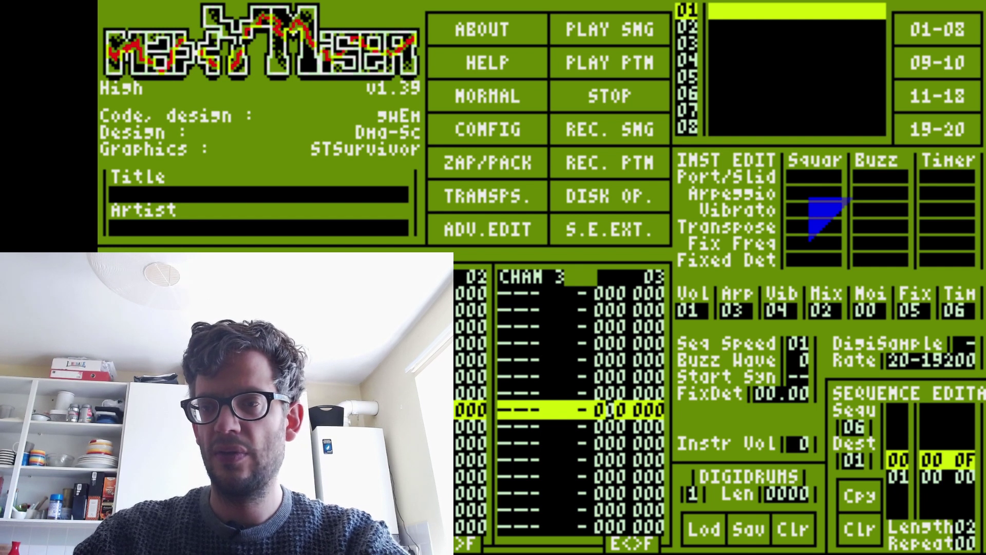
key("Home")
key("Down")
key("Down")
key("Down")
key("Down")
key("Down")
key("Down")
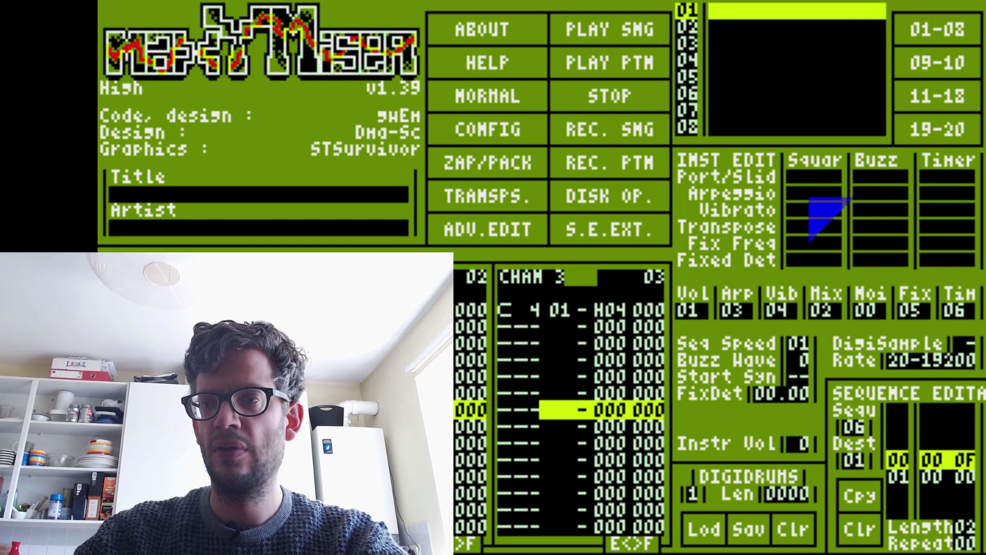
Enable Arpeggio for the Square voice, toggle it for Timer to compare the two, and switch both off again.
left_click(810, 200)
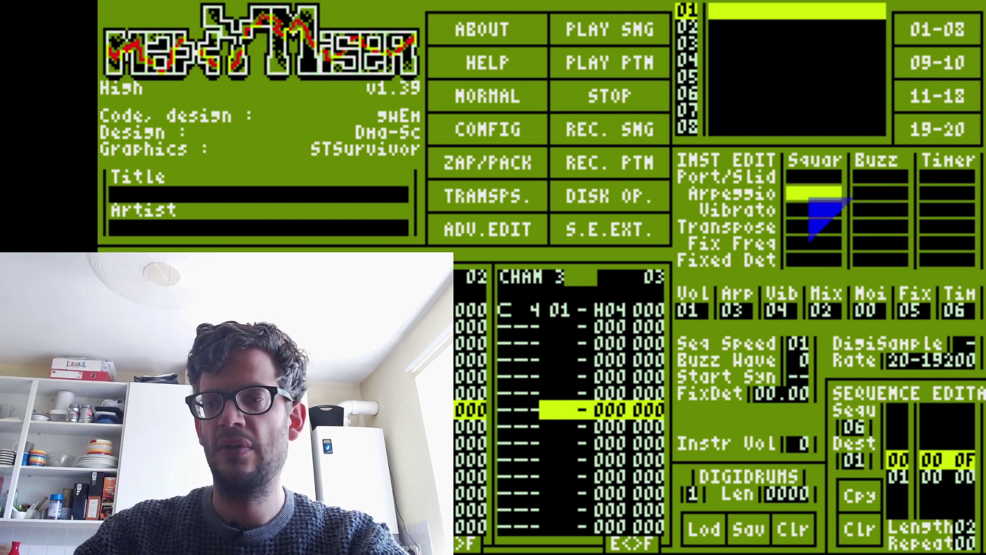
left_click(949, 194)
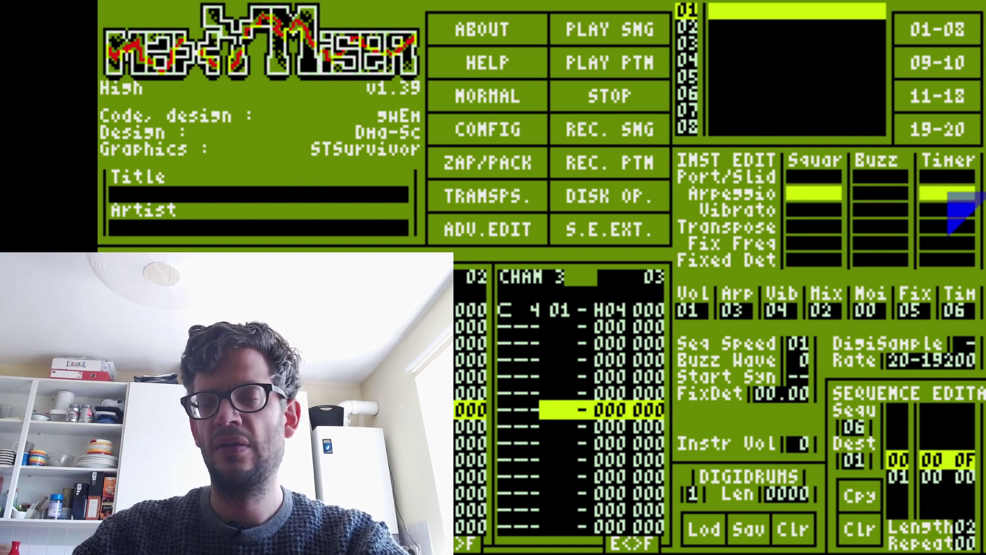
left_click(949, 194)
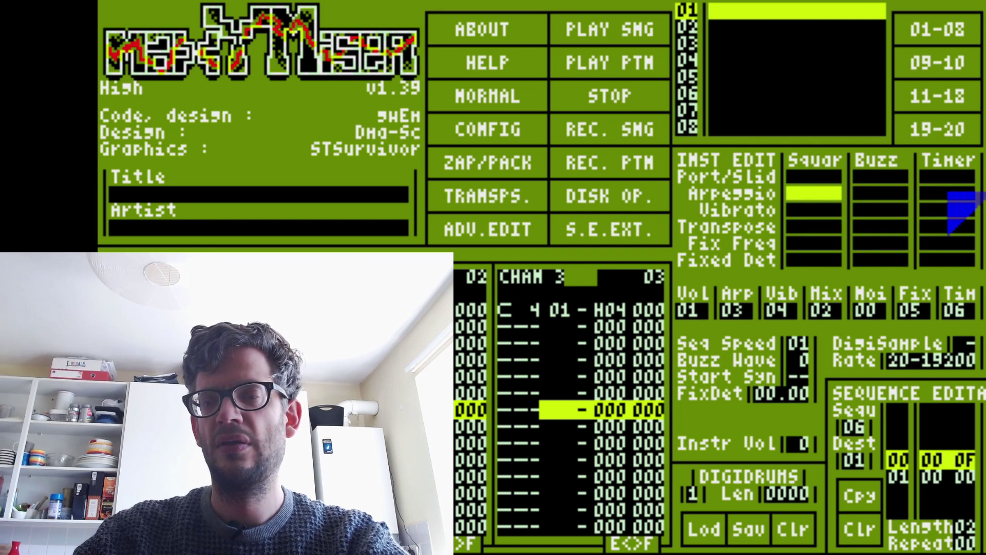
left_click(948, 194)
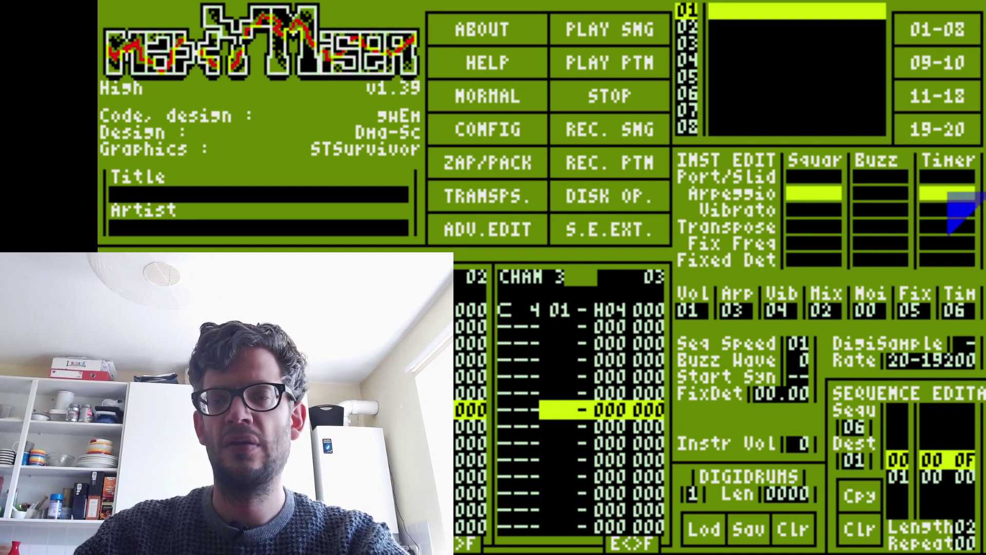
left_click(948, 194)
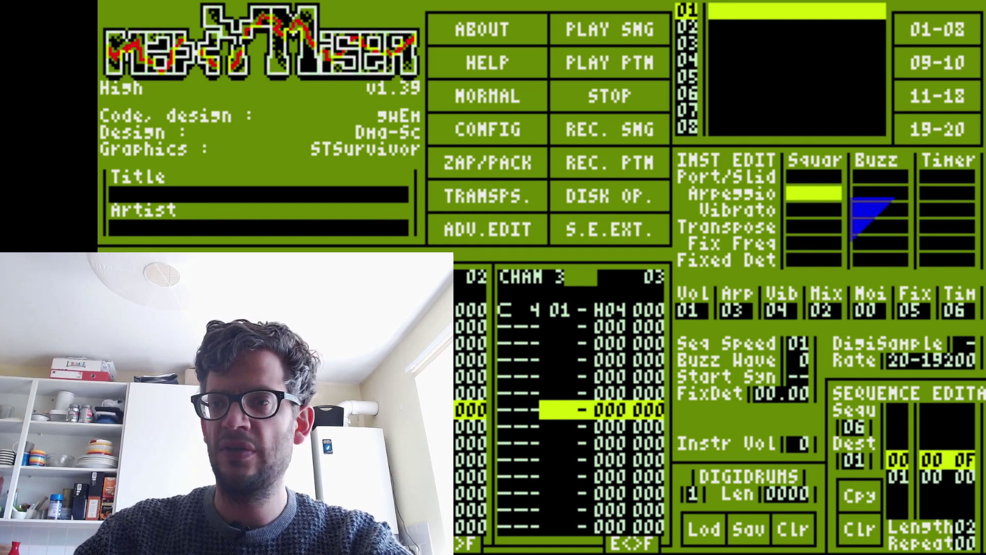
left_click(816, 195)
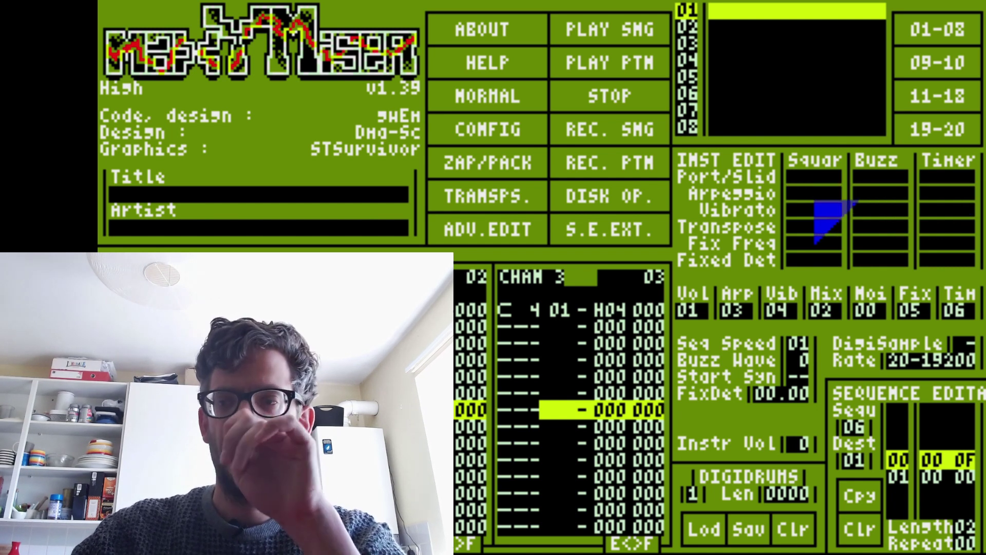
Enable Vibrato for both the Square and Timer voices.
left_click(807, 215)
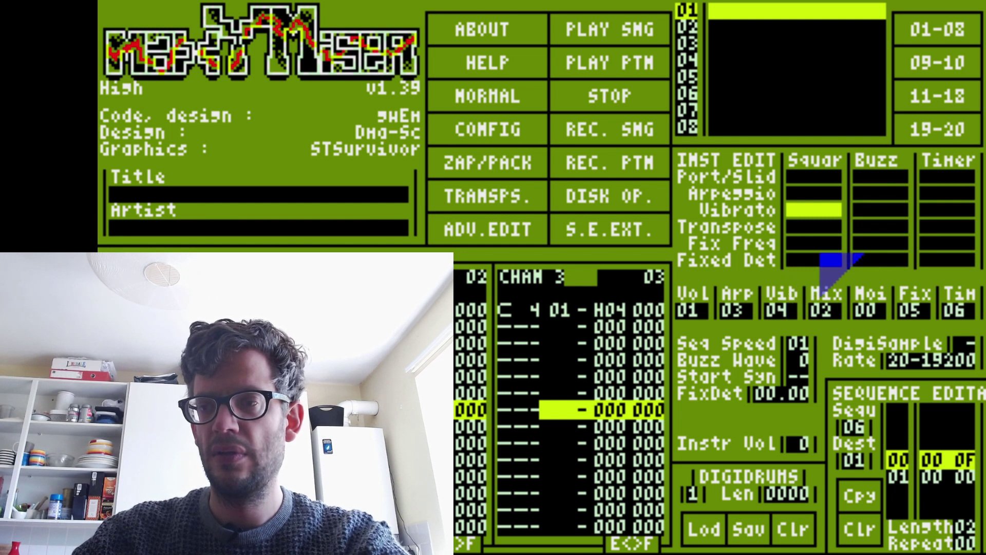
left_click(949, 207)
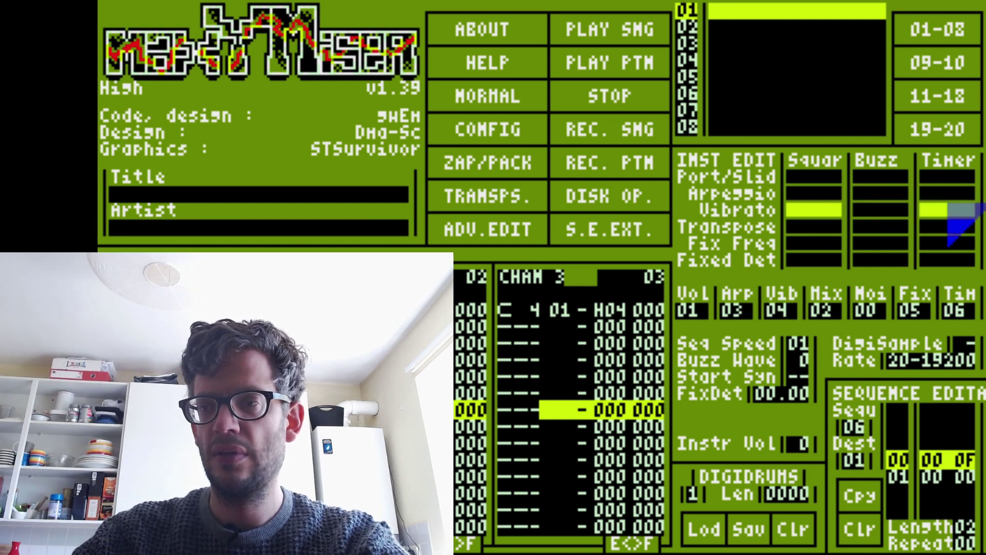
Compare the sound with the Timer voice's Vibrato on and off, and leave Vibrato disabled for both Timer and Square.
left_click(948, 210)
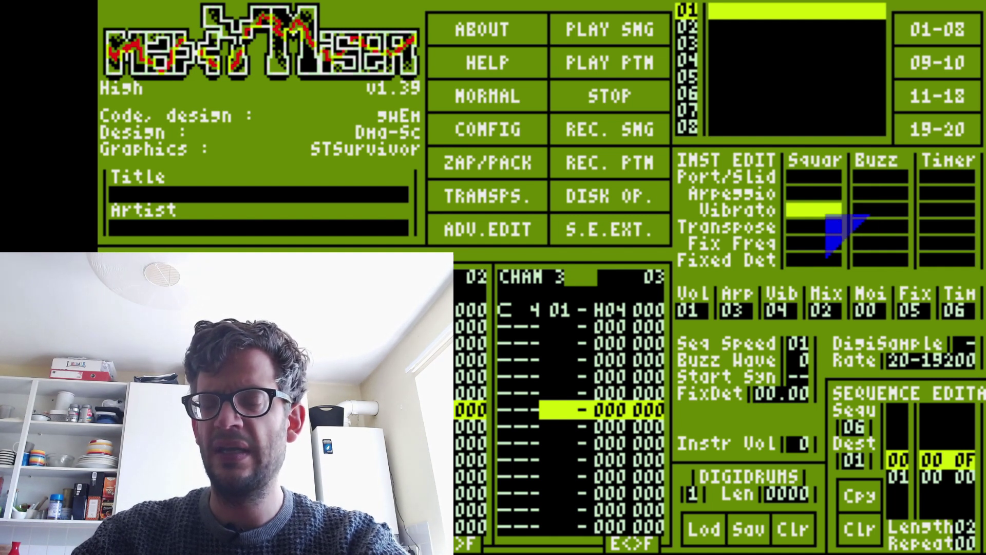
left_click(939, 209)
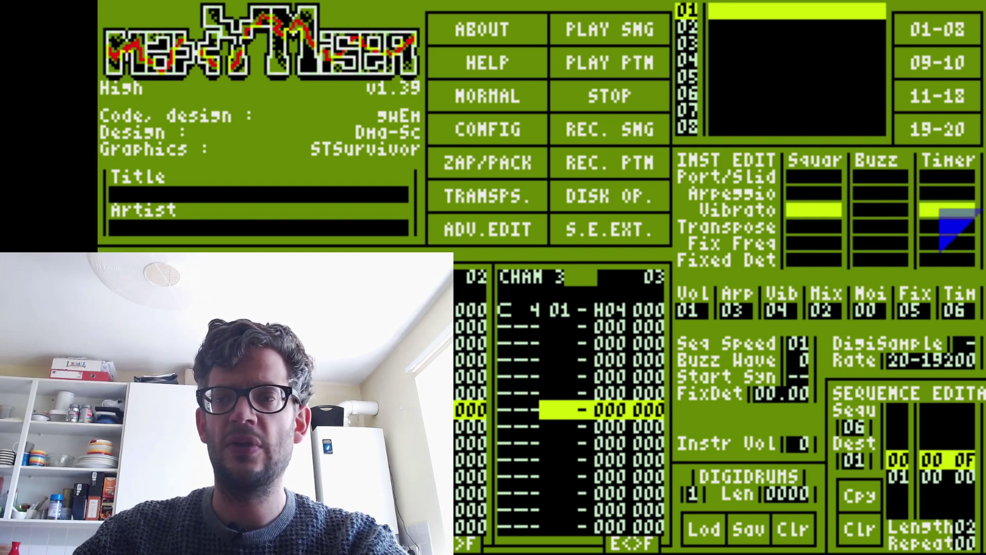
left_click(940, 210)
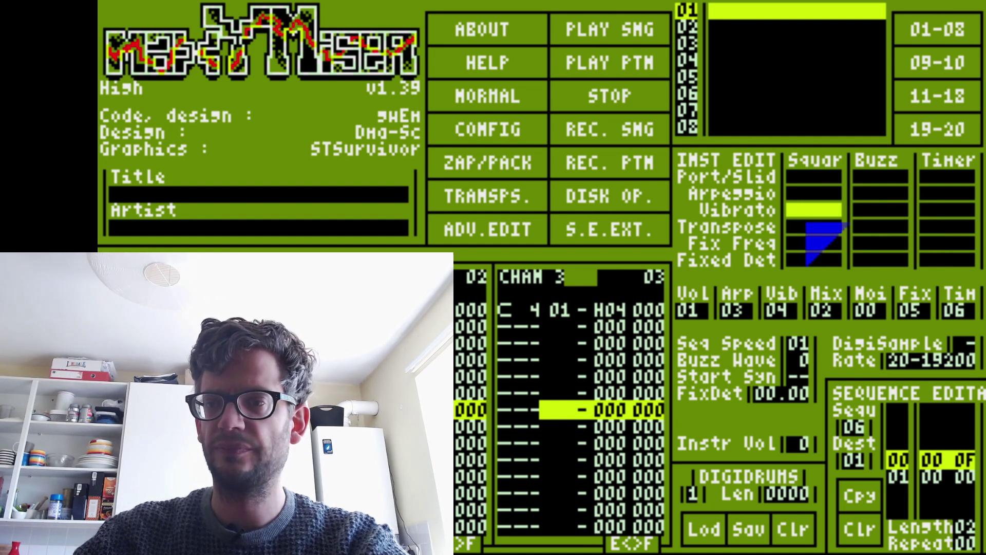
left_click(807, 210)
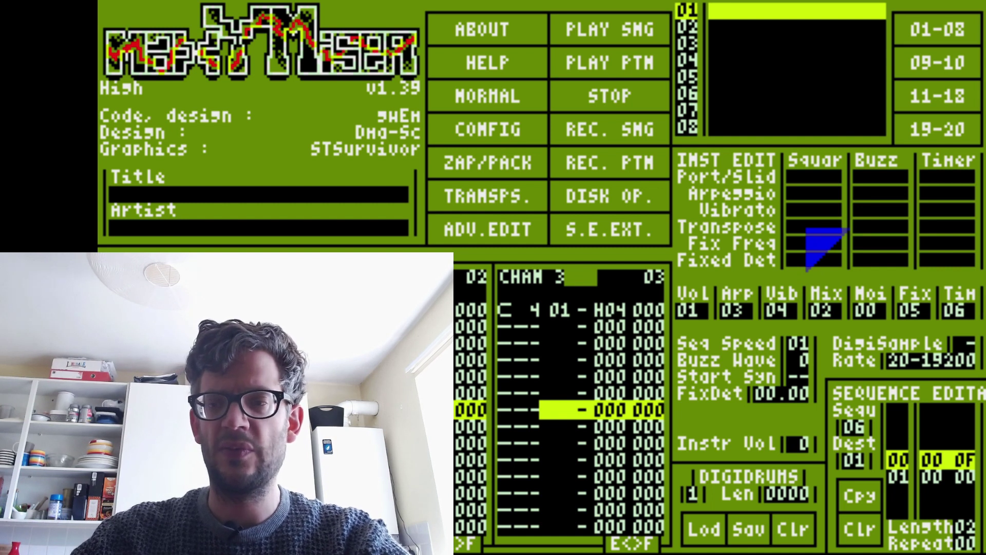
Fill channel 3 with a repeating C 4, E 4, G 4 pattern of instrument 01 notes on every second row.
key("Down")
key("Up")
key("Up")
key("Up")
key("Up")
key("Up")
key("Up")
key("Up")
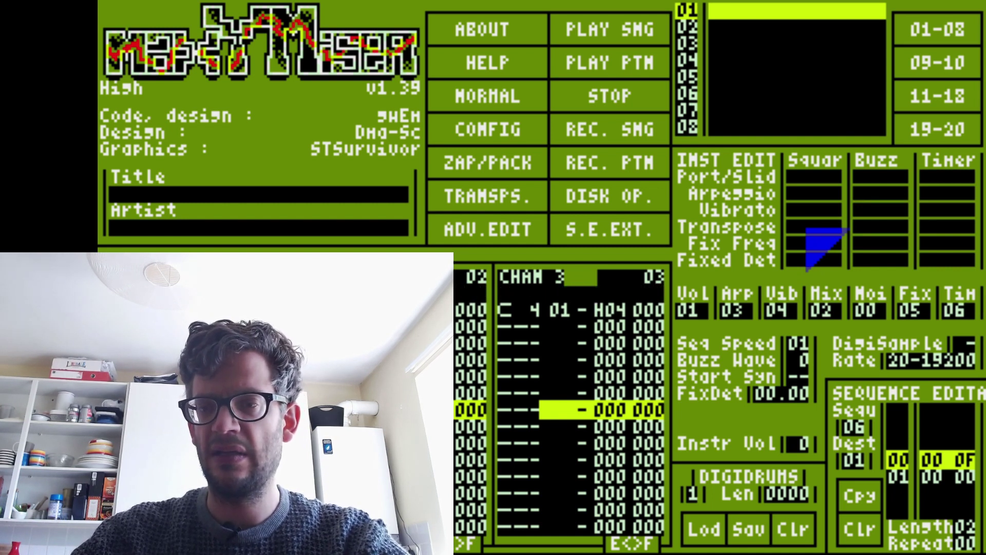
key("Right")
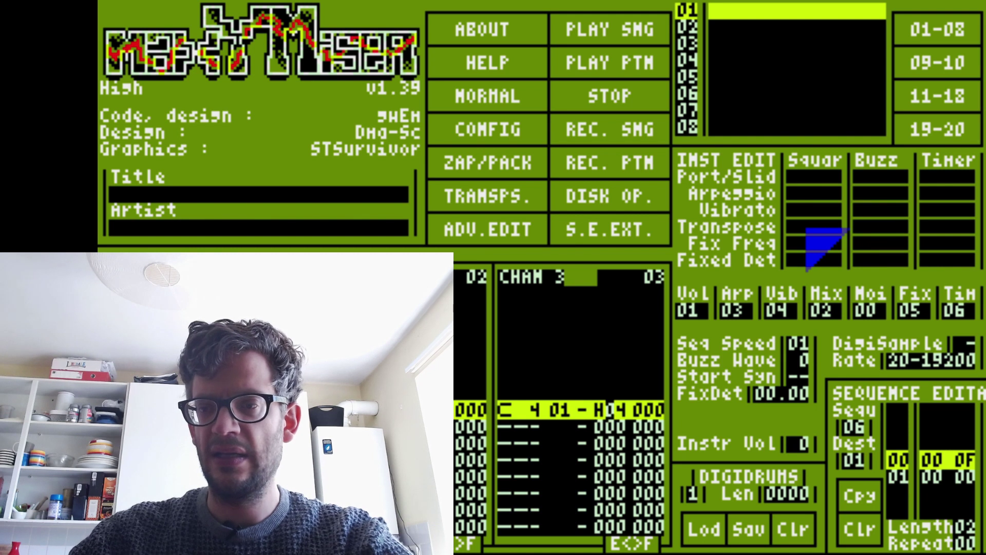
key("Up")
key("Down")
key("Left")
key("Left")
key("Left")
key("Left")
key("space")
key("c")
key("z")
key("c")
key("b")
key("Up")
key("c")
key("Up")
key("Delete")
key("Down")
key("Up")
key("Down")
key("z")
key("Down")
key("c")
key("Down")
key("b")
key("Down")
key("z")
key("Down")
key("c")
key("Down")
key("b")
key("Down")
key("z")
key("Down")
key("c")
key("Down")
key("b")
key("Down")
key("z")
key("Down")
key("c")
key("space")
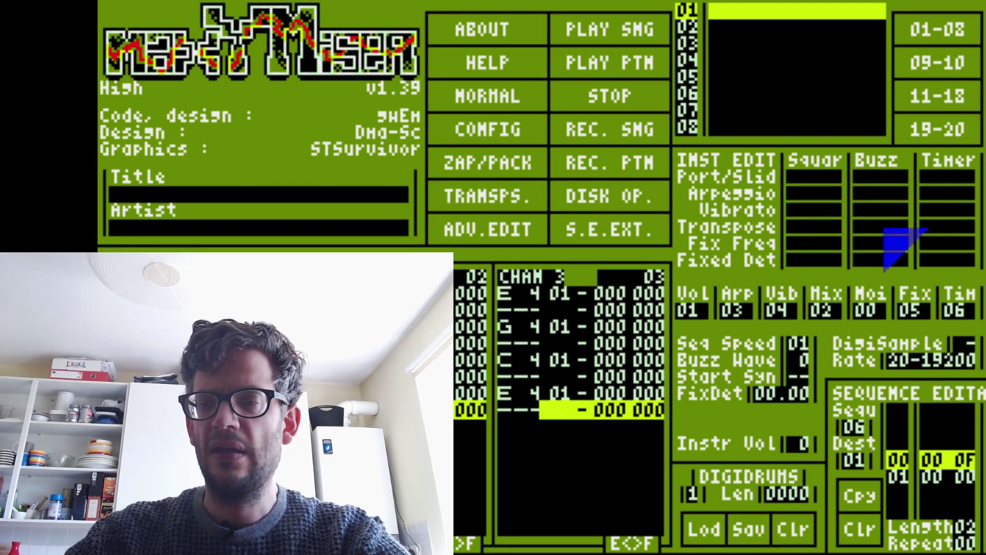
Enable Transpose for the Square voice and play the pattern with the Normal playback settings shown.
key("alt")
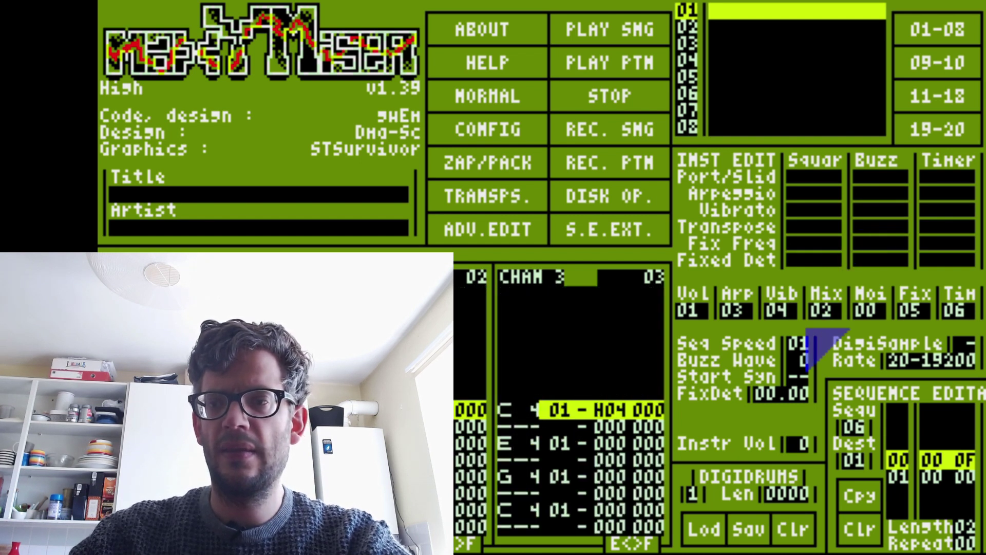
left_click(806, 227)
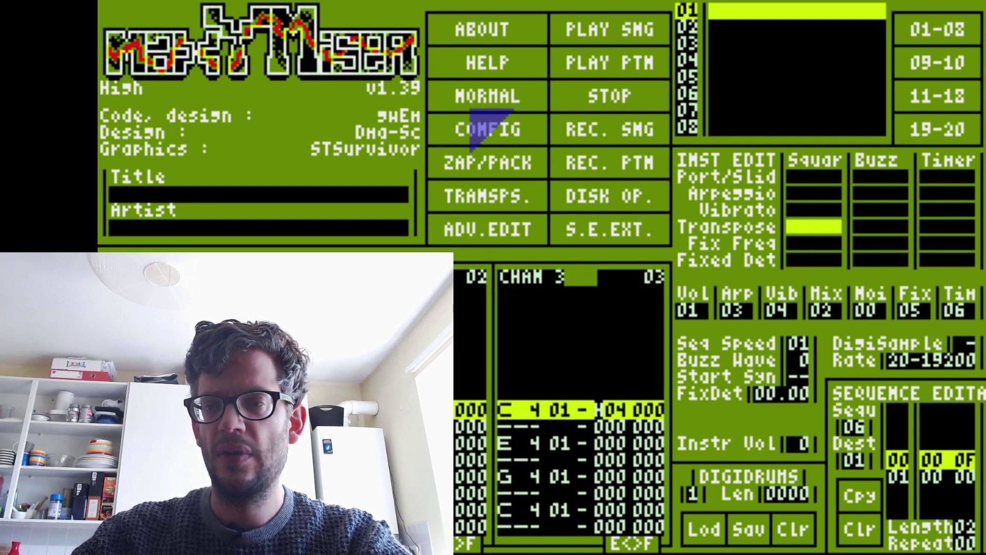
left_click(489, 97)
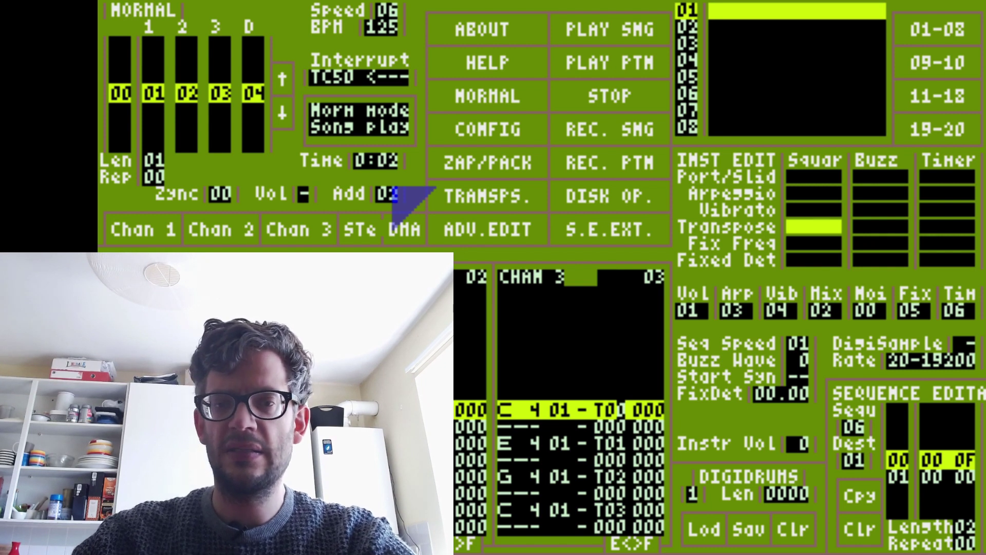
left_click(602, 68)
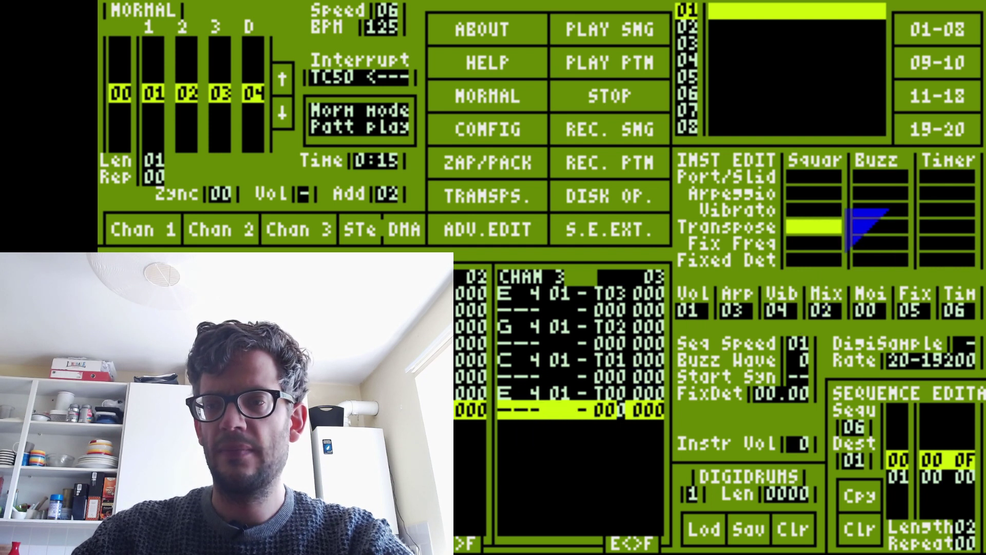
Examine the transpose commands alongside the notes in channel 3.
key("Left")
key("Left")
key("Left")
key("Left")
key("Left")
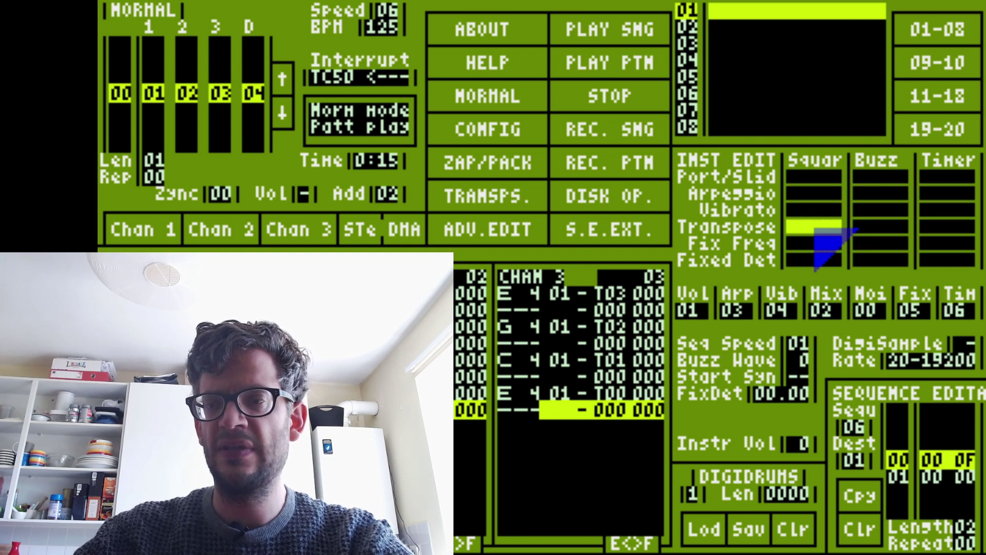
key("Right")
key("Right")
key("Right")
key("Right")
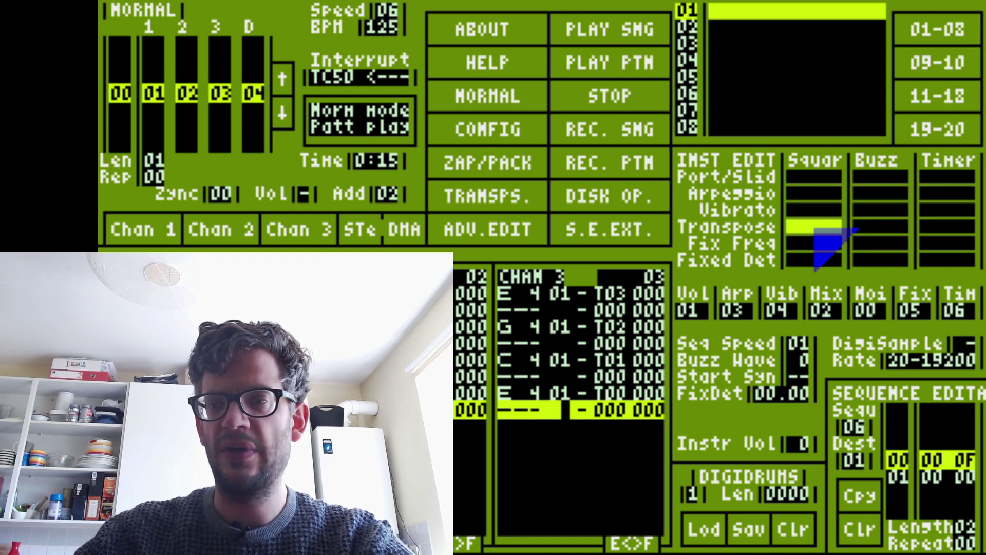
key("Down")
key("Down")
key("Down")
key("Down")
key("Down")
key("Down")
key("Down")
key("Down")
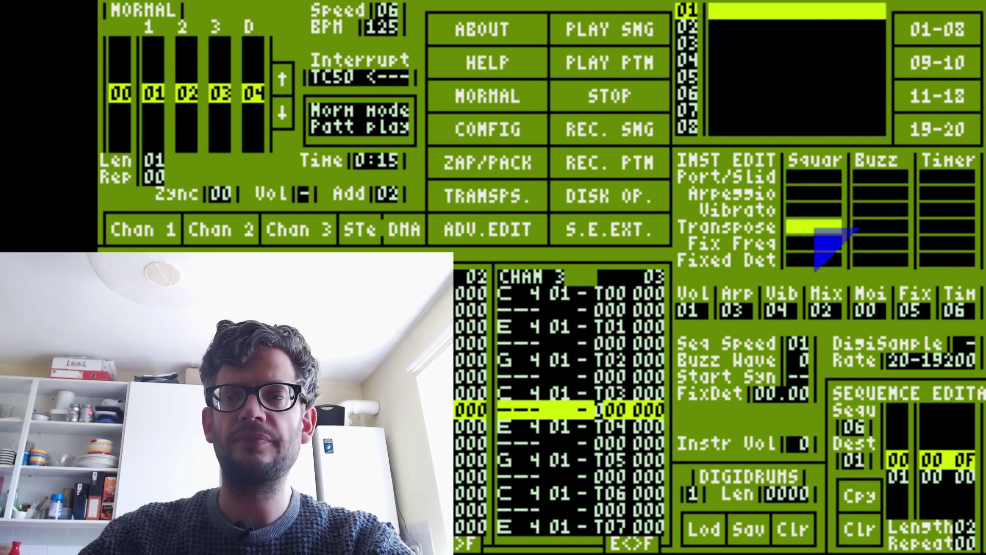
Replace the notes on every second row of channel 3 with C 4 and play the song.
key("Up")
key("Up")
key("Up")
key("Up")
key("Up")
key("Up")
key("Up")
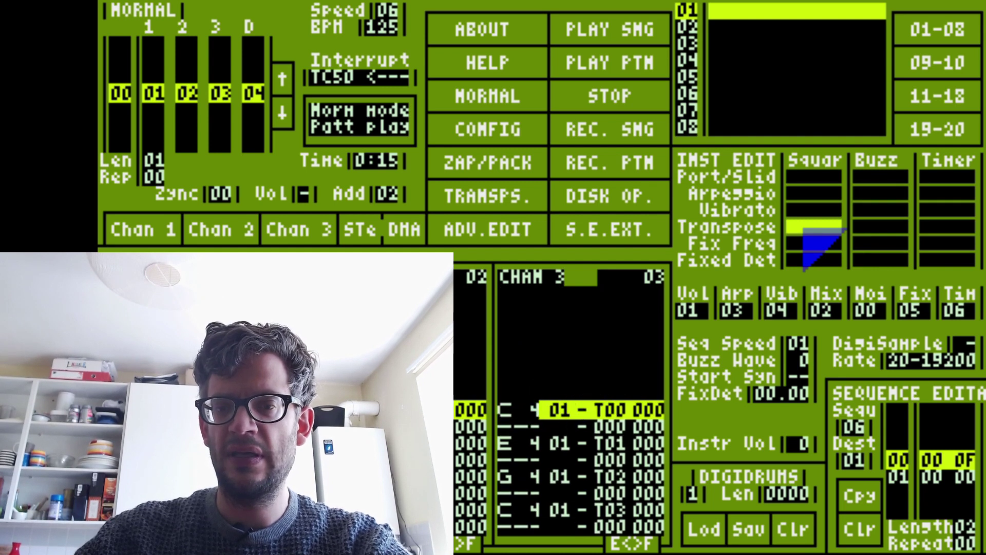
key("space")
key("Down")
key("Down")
key("Down")
key("Down")
key("Down")
key("Down")
key("Down")
key("Down")
key("Down")
key("Down")
key("Down")
key("Down")
key("Down")
key("Down")
key("z")
key("z")
key("z")
key("z")
key("z")
key("z")
key("z")
key("z")
key("z")
key("z")
key("z")
key("z")
key("z")
key("z")
key("z")
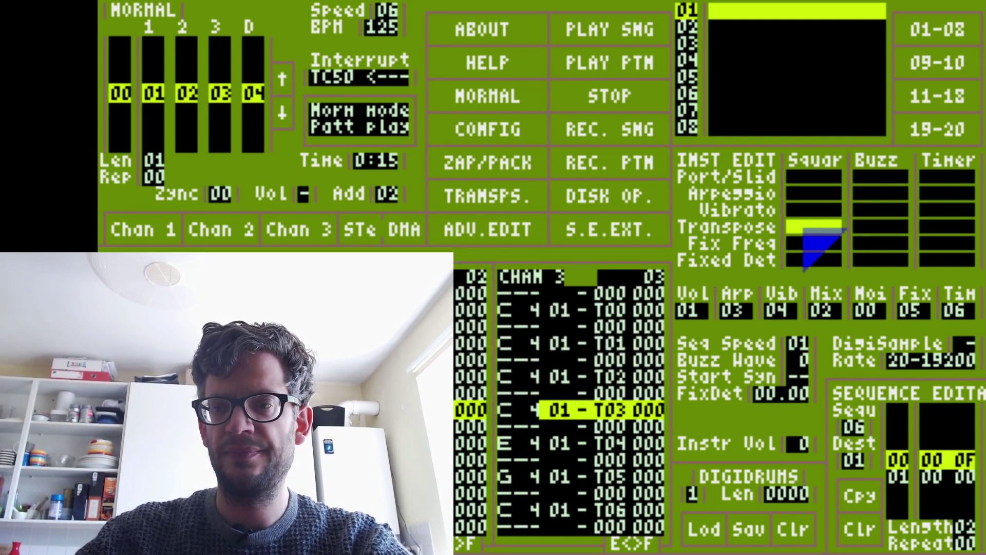
key("space")
key("Return")
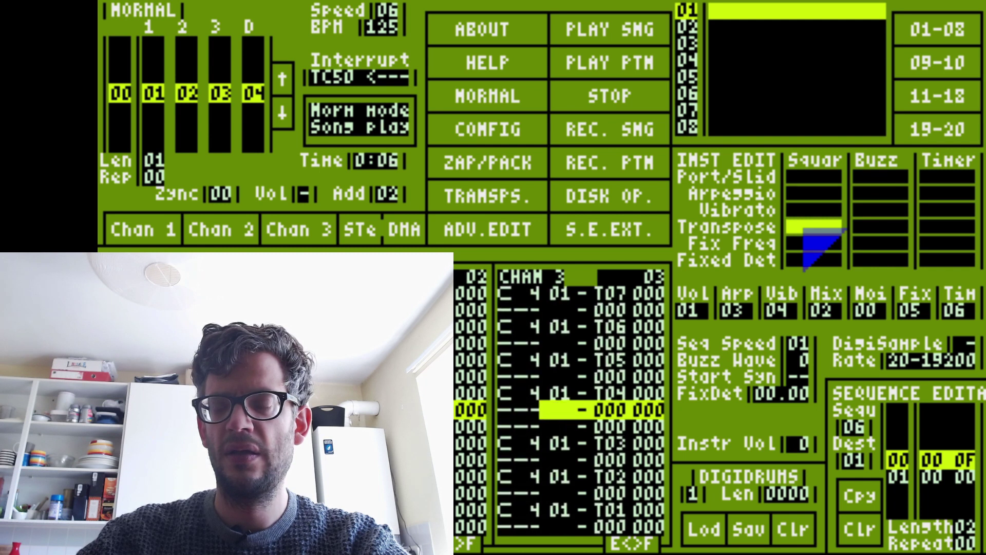
Make the notes on every second row of channel 3 alternate between C 4 and C 5, and play the song.
key("space")
key("space")
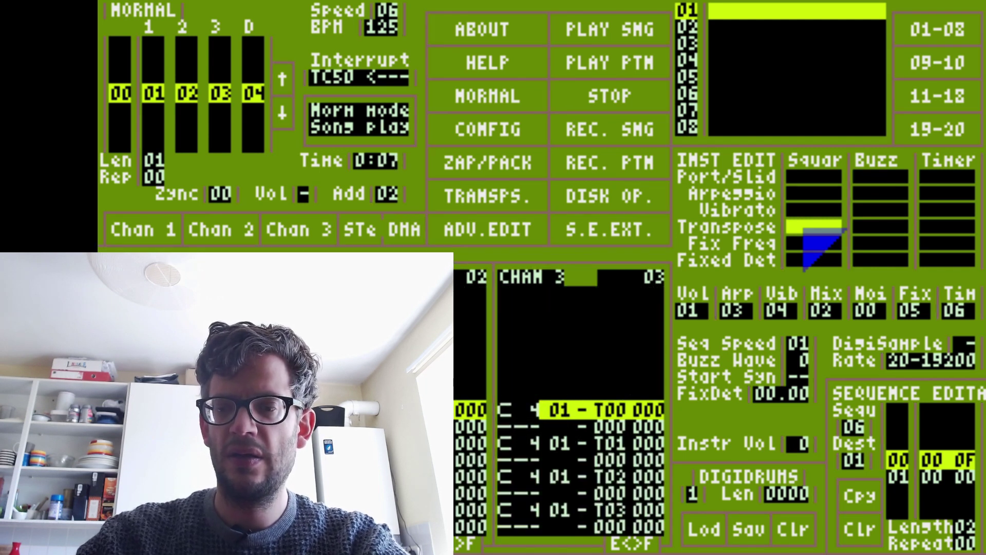
key("Down")
key("Down")
key("q")
key("z")
key("q")
key("z")
key("q")
key("z")
key("q")
key("z")
key("q")
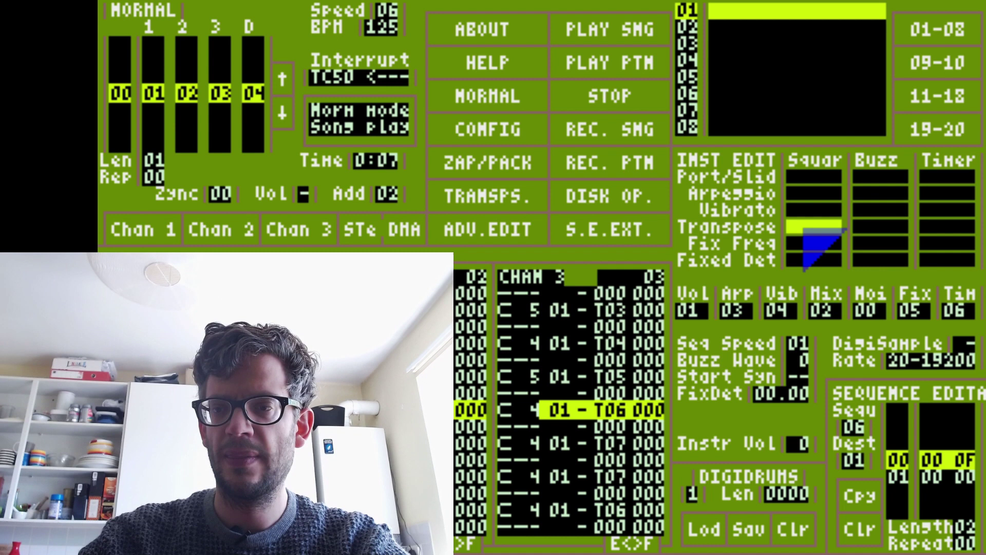
key("z")
key("q")
key("z")
key("q")
key("z")
key("q")
key("z")
key("q")
key("z")
key("q")
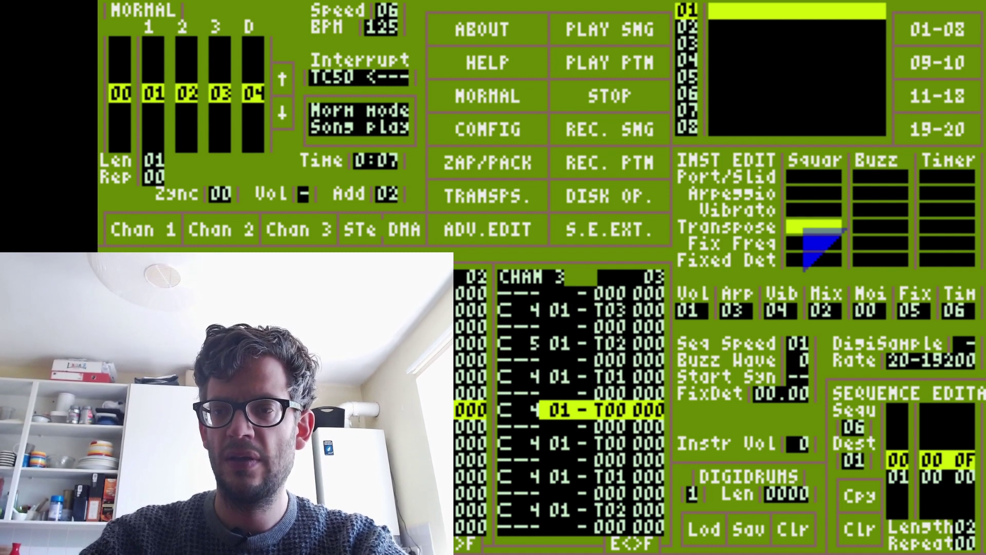
key("z")
key("q")
key("z")
key("q")
key("z")
key("q")
key("z")
key("q")
key("z")
key("q")
key("z")
key("q")
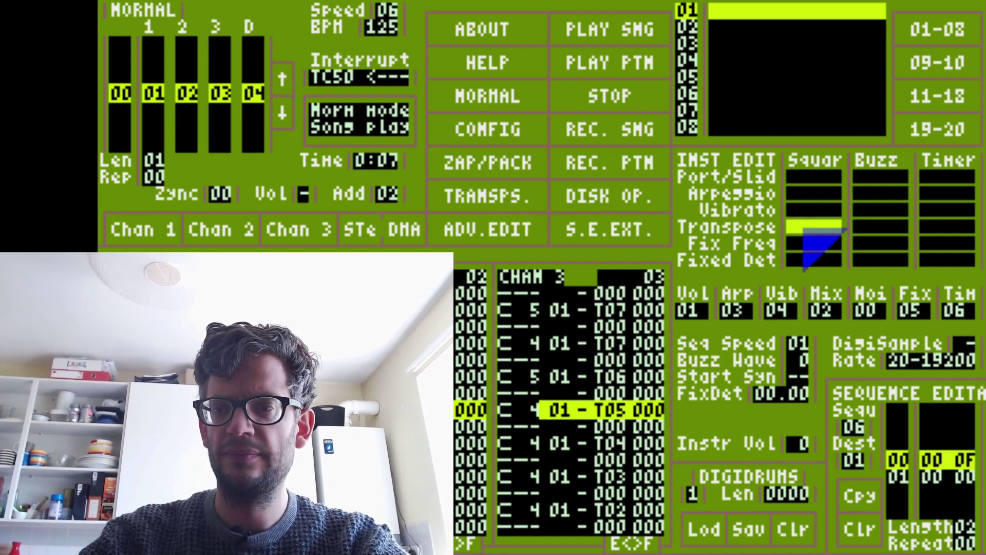
key("Return")
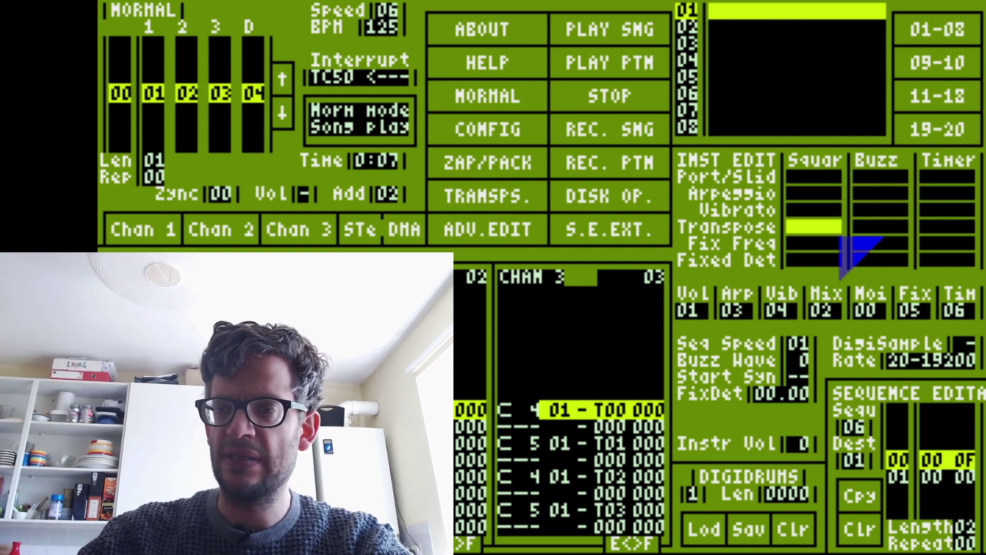
Switch Transpose off for the Square voice and compare its Fixed Det on and off, leaving Fixed Det enabled.
left_click(809, 231)
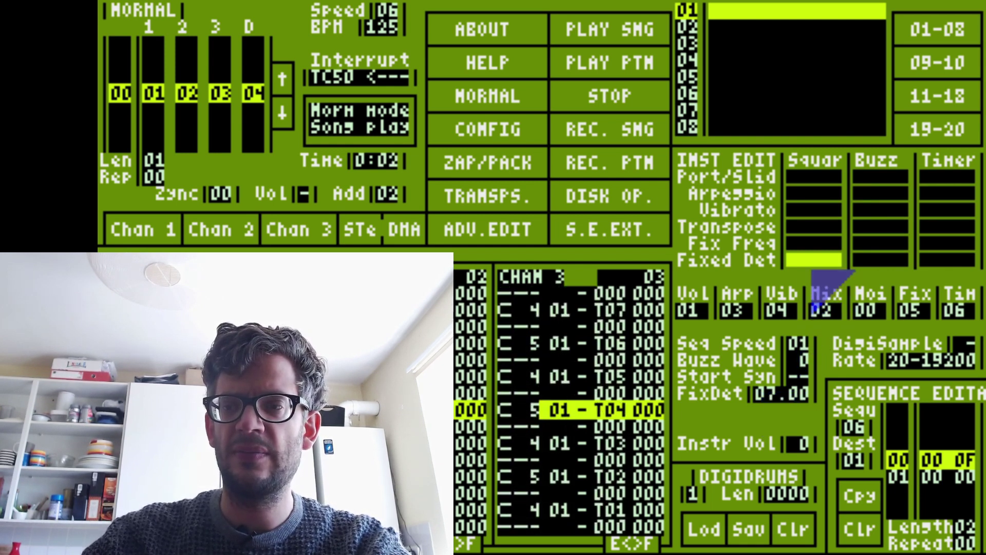
left_click(818, 254)
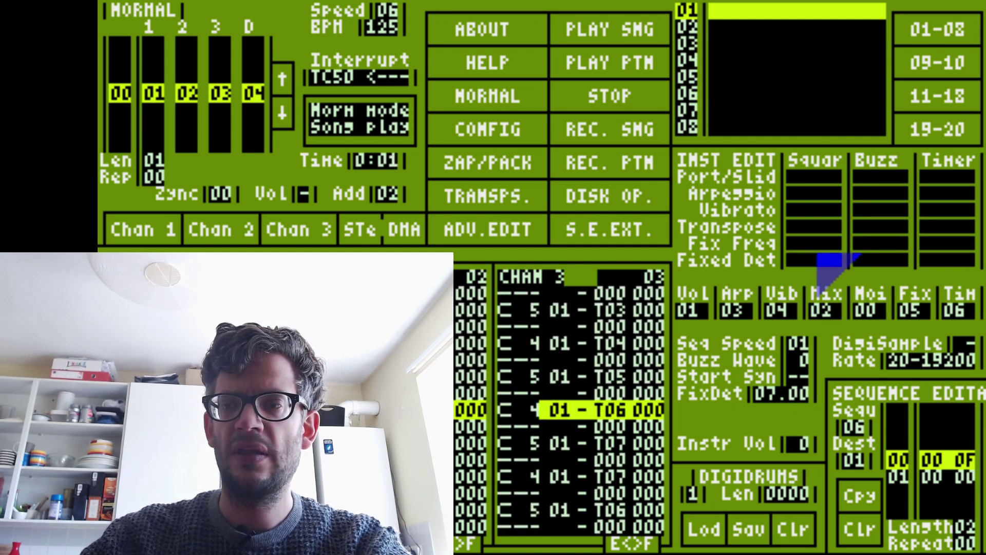
left_click(817, 254)
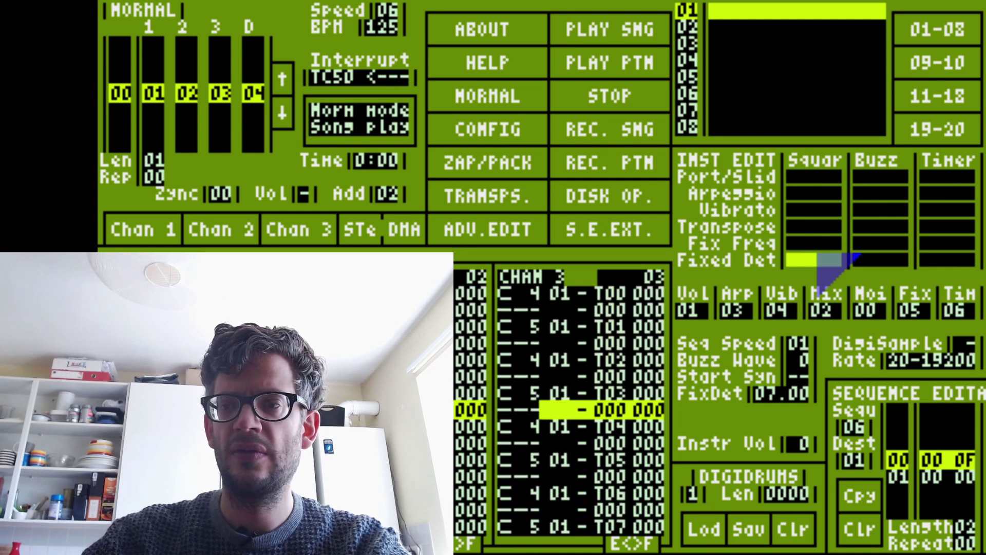
left_click(817, 254)
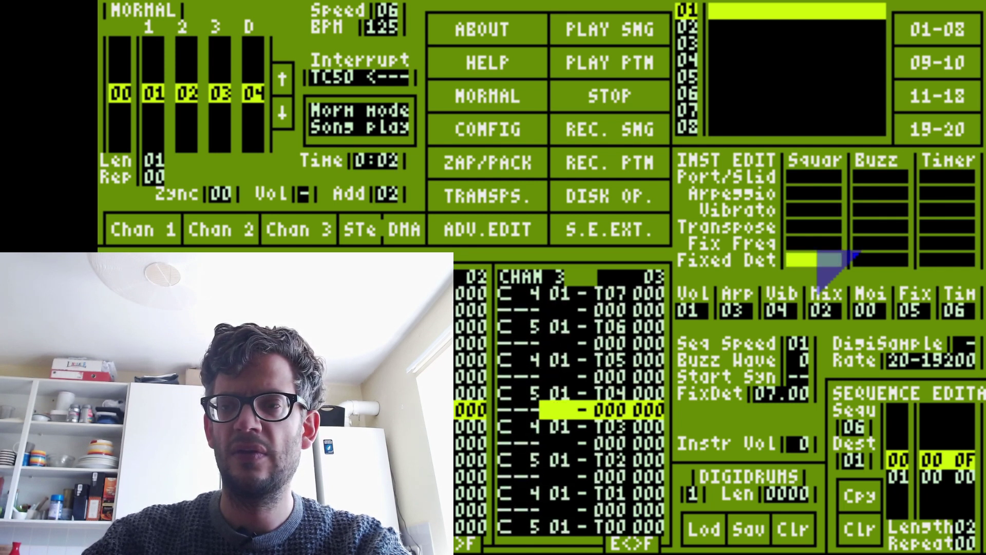
left_click(817, 254)
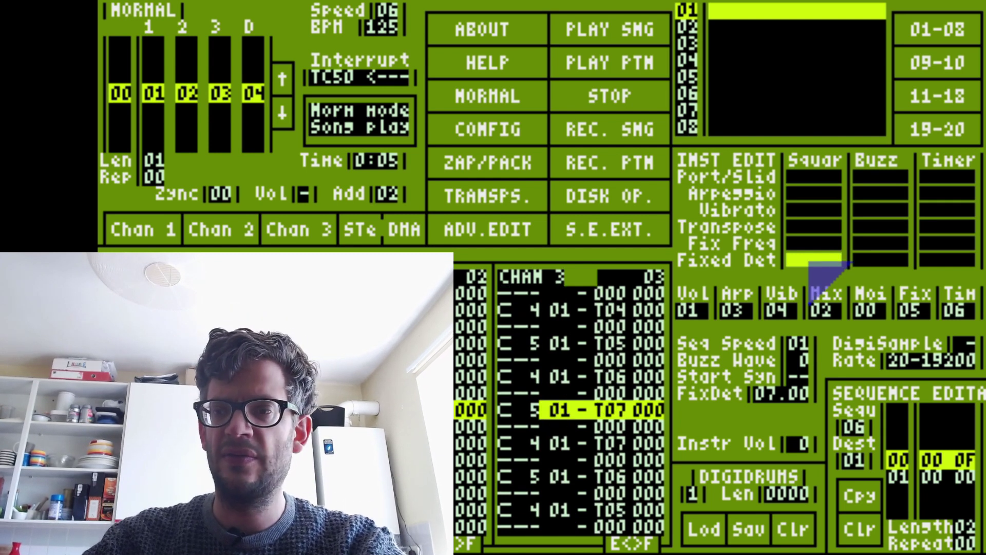
Set FixDet to 00.04 and compare the Square voice with Fixed Det off and on, leaving it enabled.
left_click(767, 392)
type("0")
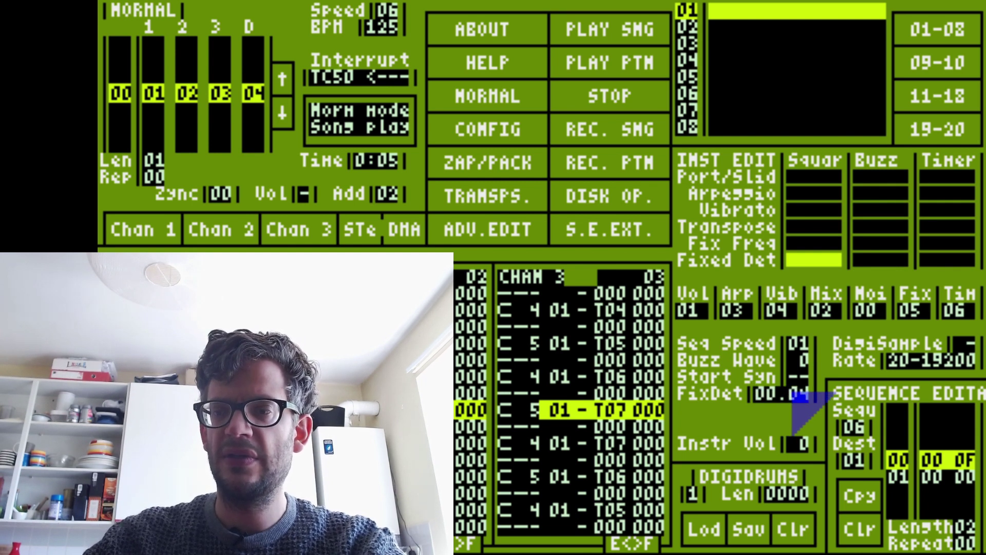
left_click(815, 257)
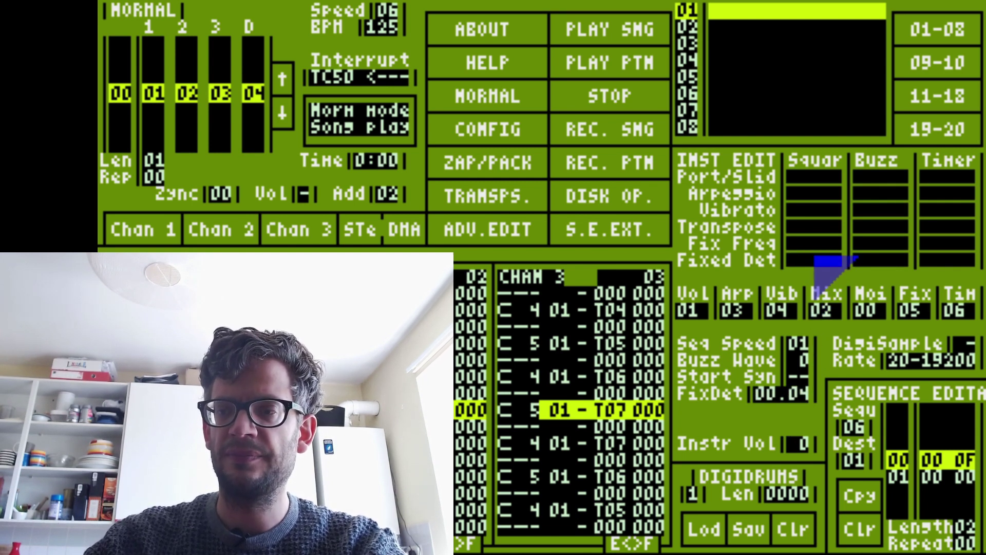
left_click(815, 257)
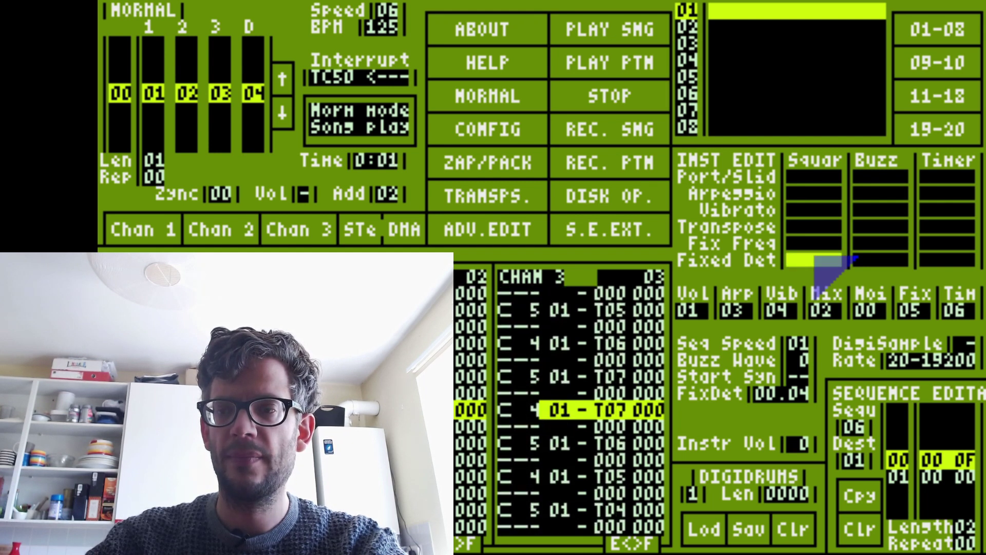
left_click(815, 257)
left_click(815, 257)
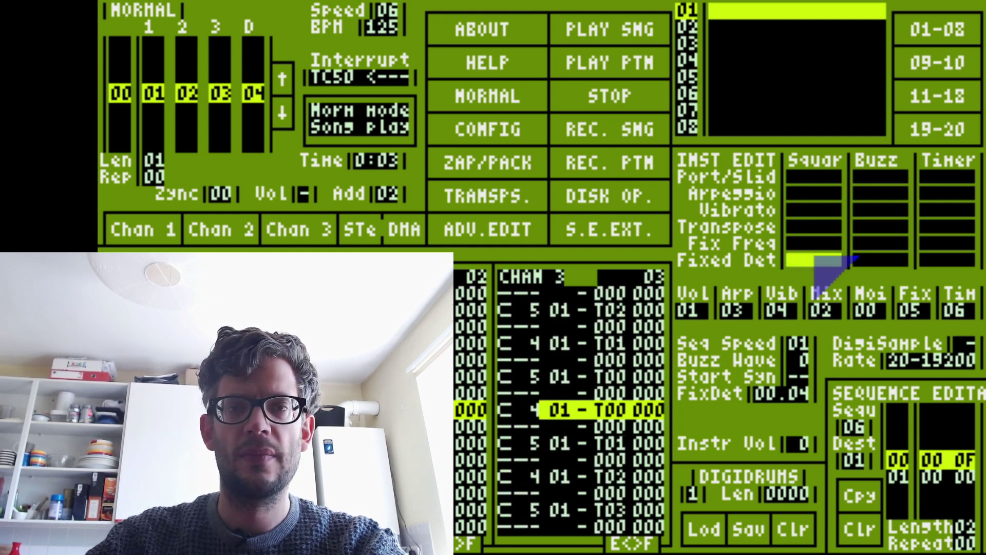
Switch Fixed Det off for the Square voice and compare its Fix Freq on and off, leaving Fix Freq enabled.
left_click(815, 257)
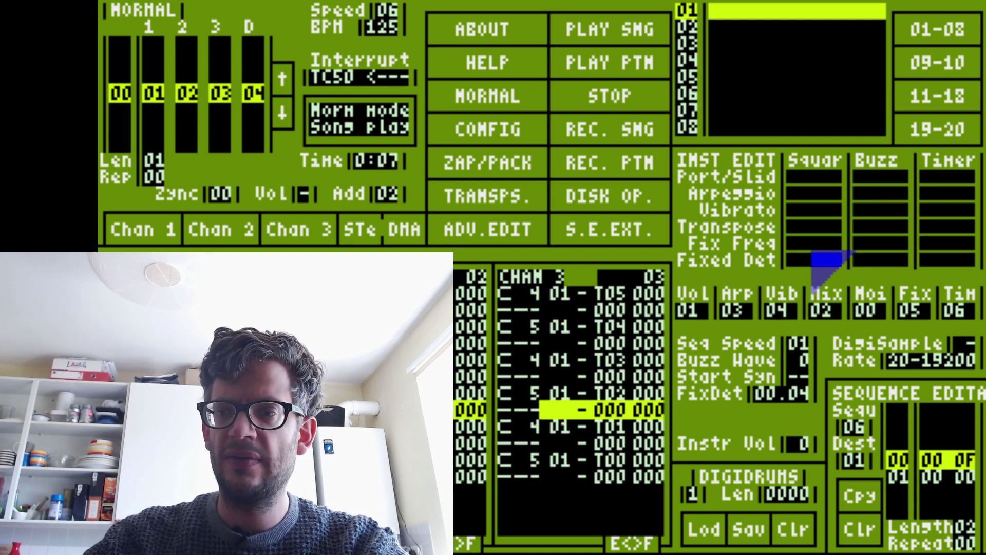
left_click(811, 245)
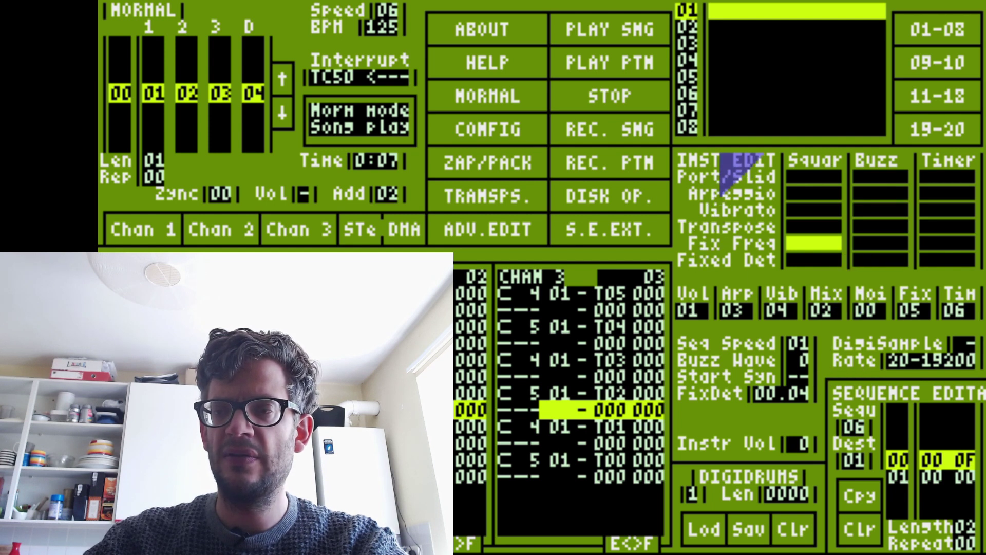
left_click(804, 241)
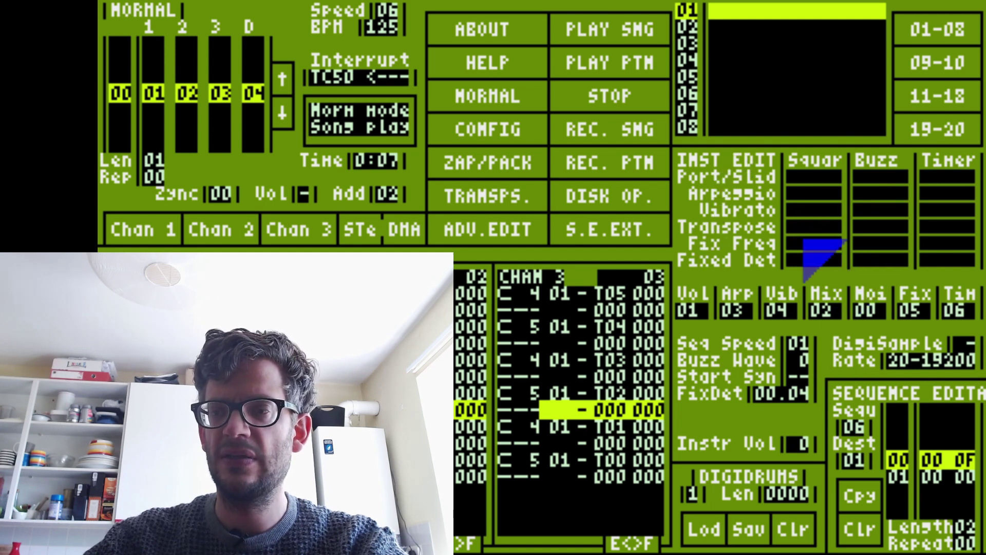
left_click(804, 241)
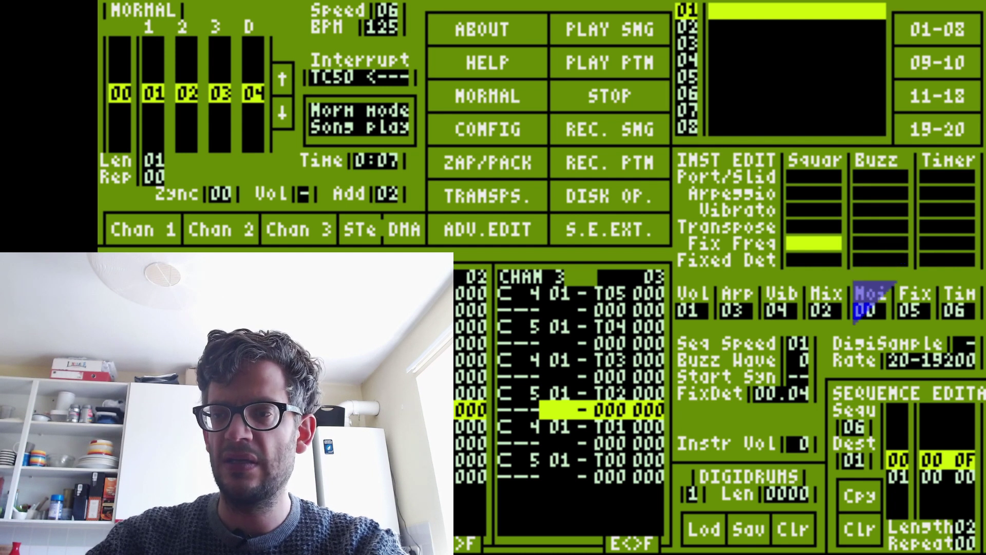
Open Mix sequence 02 in the sequence editor and play the song.
left_click(837, 308)
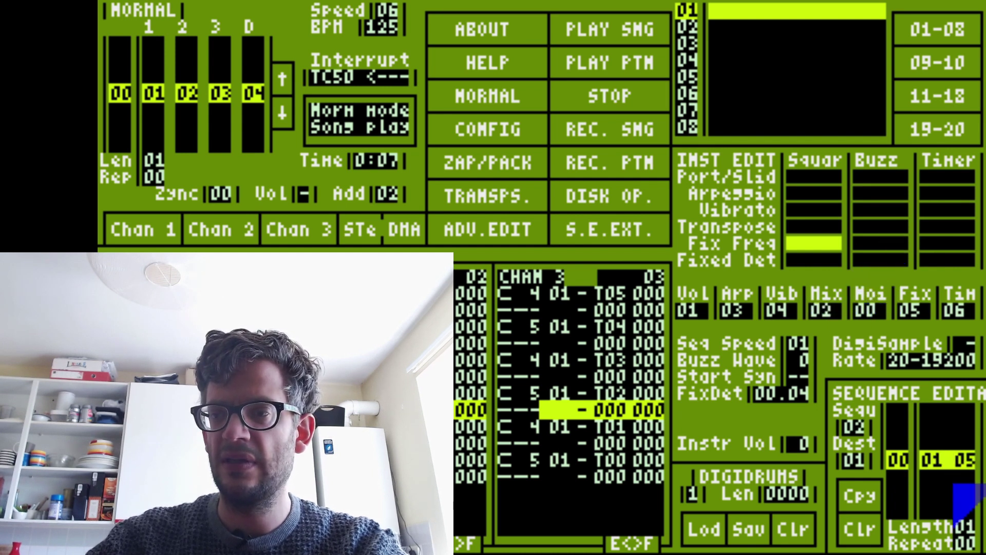
type("0")
key("Return")
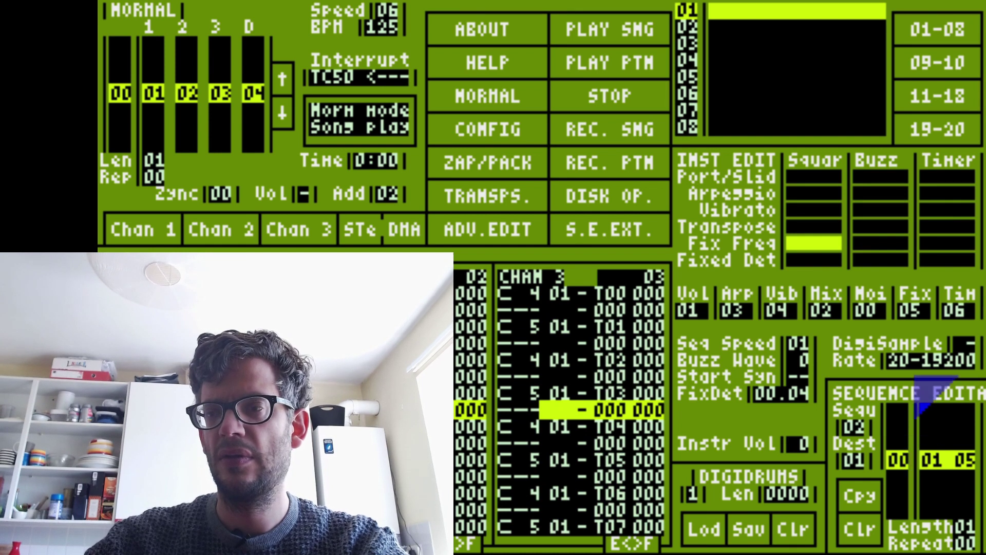
Toggle Fix Freq on and off for the Timer voice, and switch Fix Freq off for the Square voice.
left_click(947, 243)
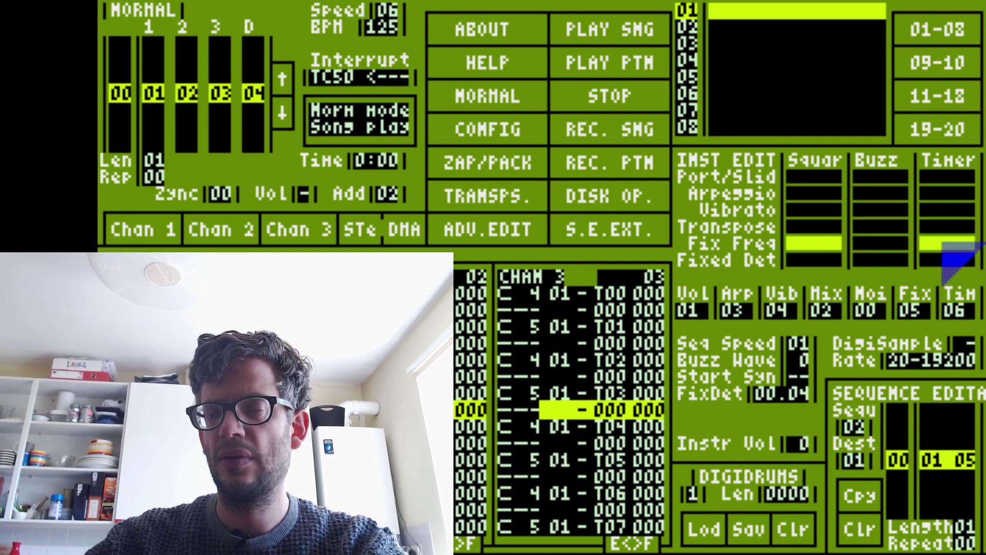
left_click(945, 246)
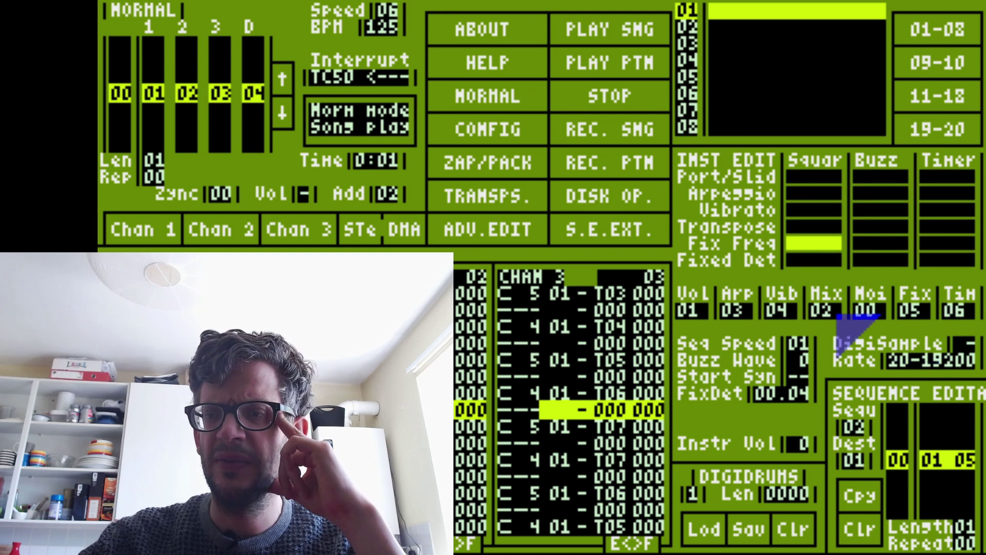
left_click(818, 248)
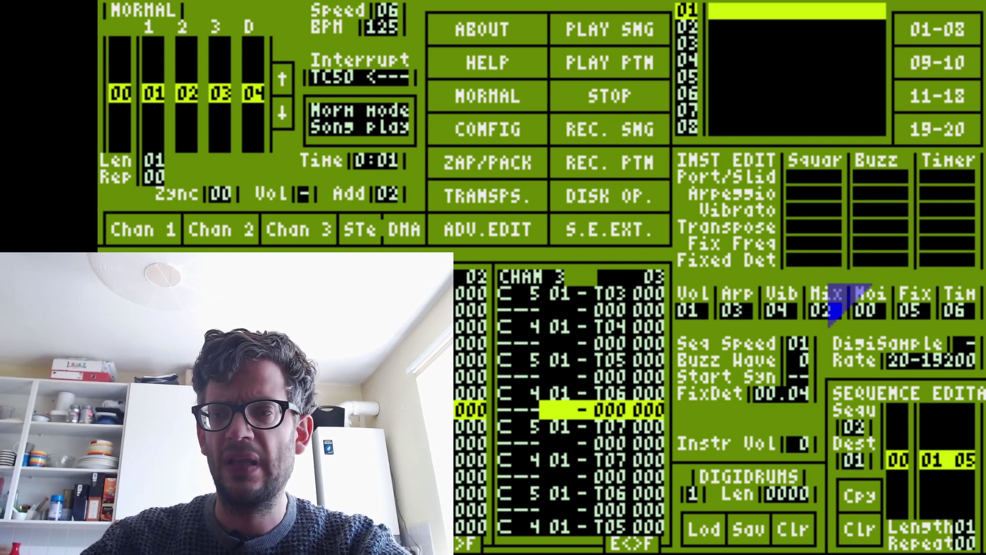
Set row 00 of Mix sequence 02 to 01 10.
left_click(826, 311)
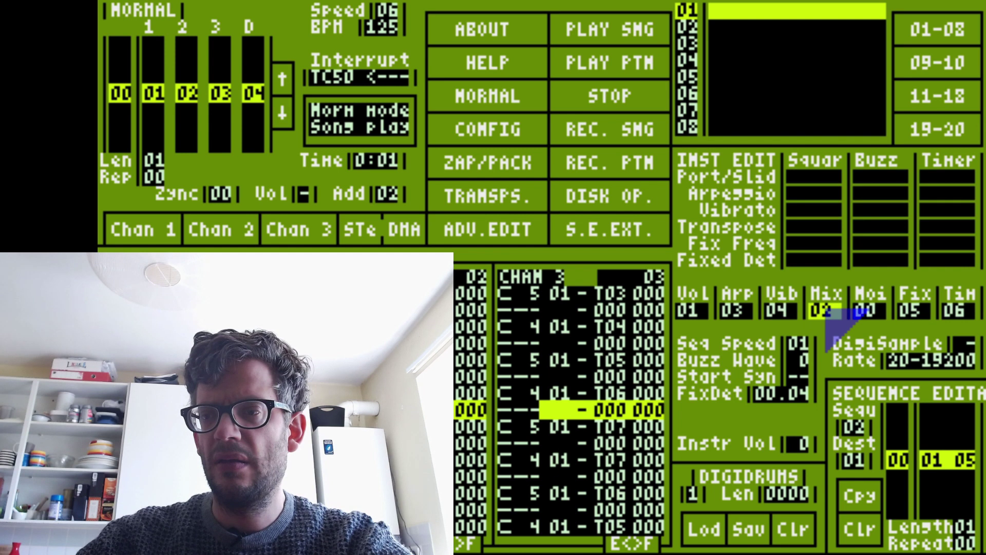
left_click(786, 306)
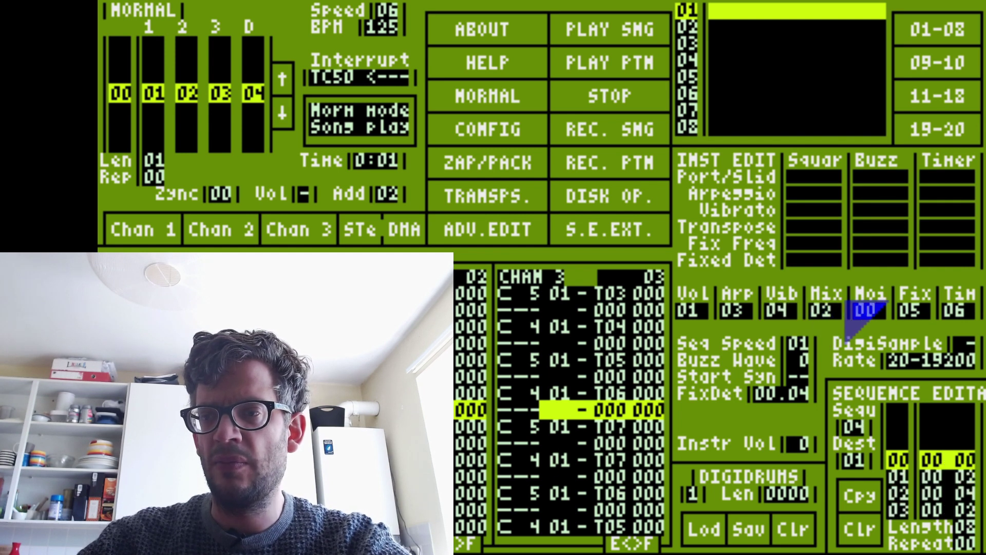
left_click(826, 310)
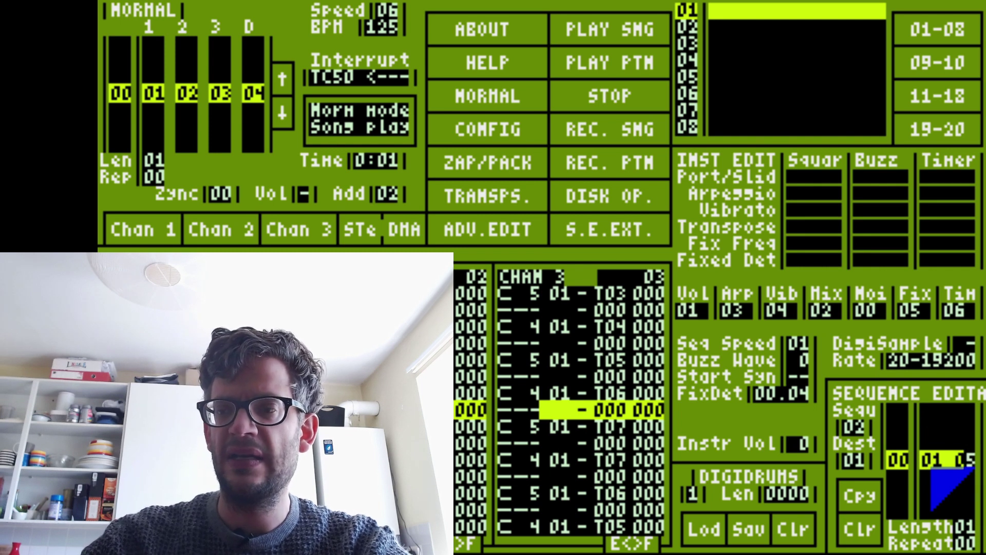
type("0")
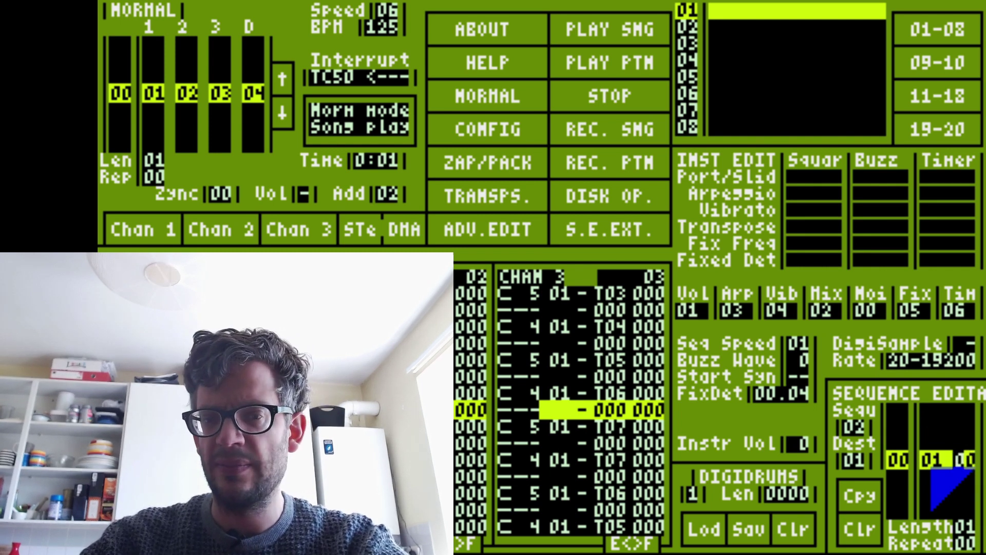
Set Buzz Wave to 8 and FixDet to 00.00, and play the pattern.
left_click(797, 363)
type("8")
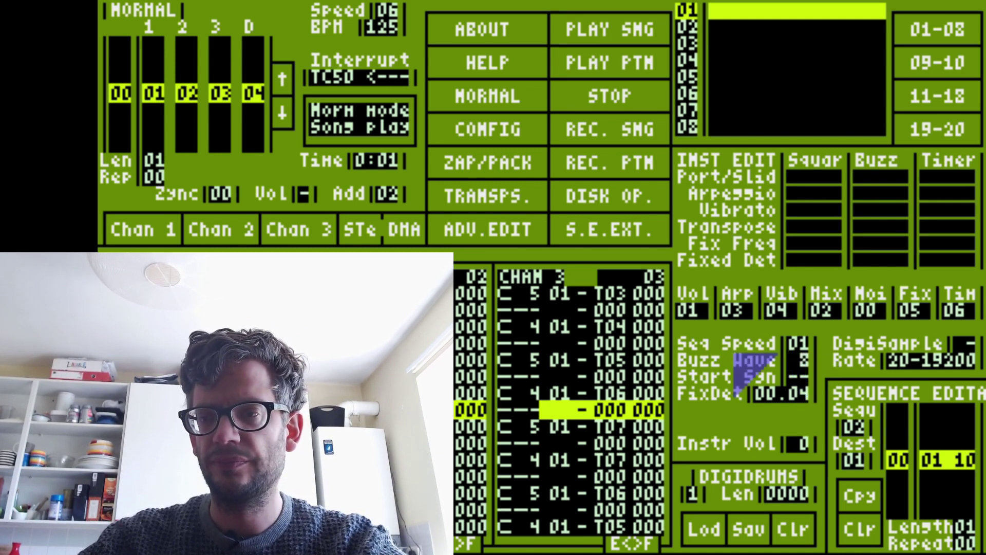
left_click(790, 397)
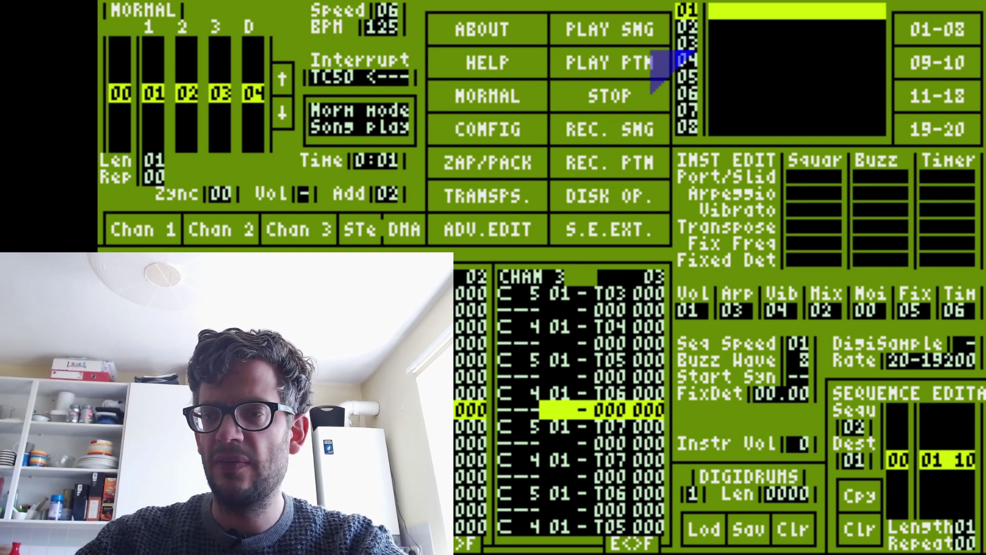
left_click(623, 60)
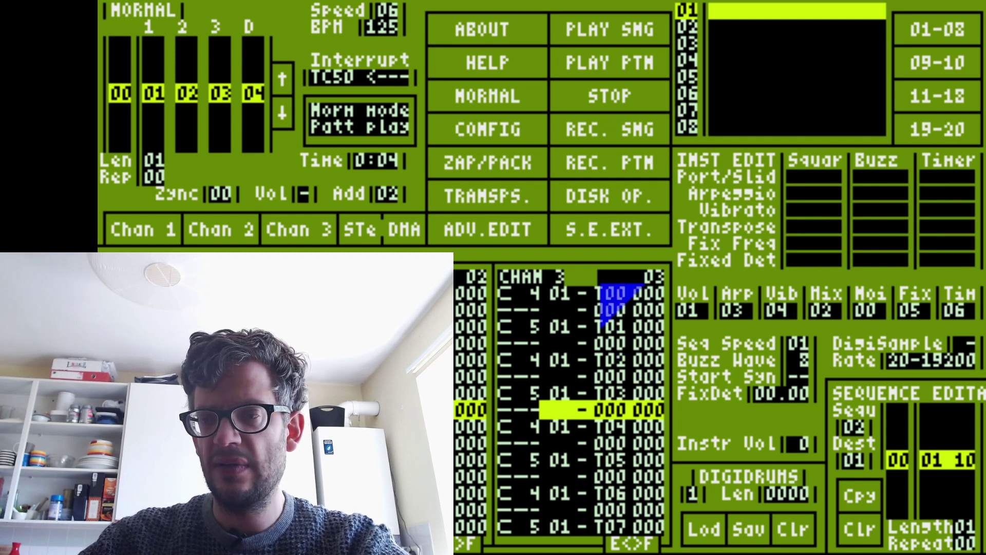
Switch Transpose on for the Square voice, and play the pattern before stopping it.
left_click(815, 226)
left_click(571, 60)
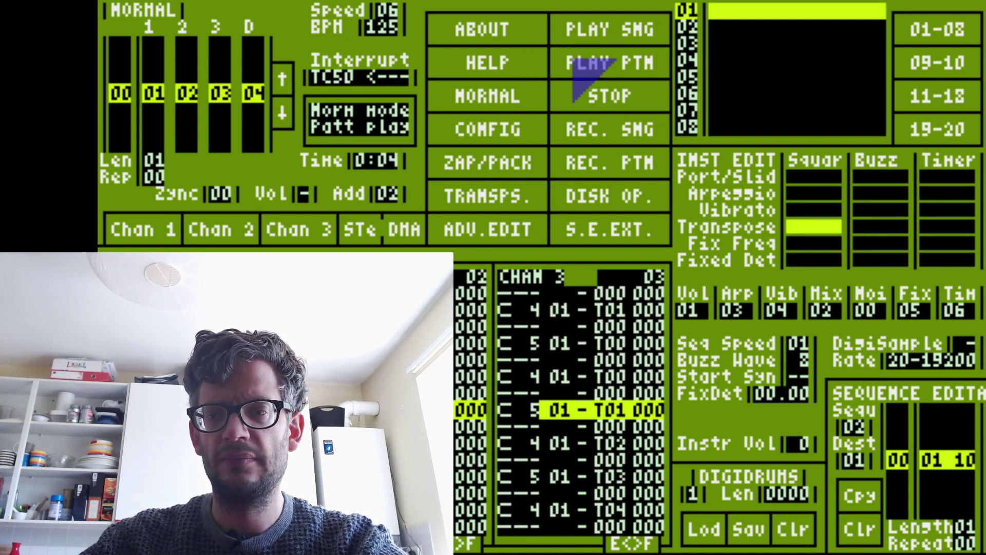
left_click(582, 85)
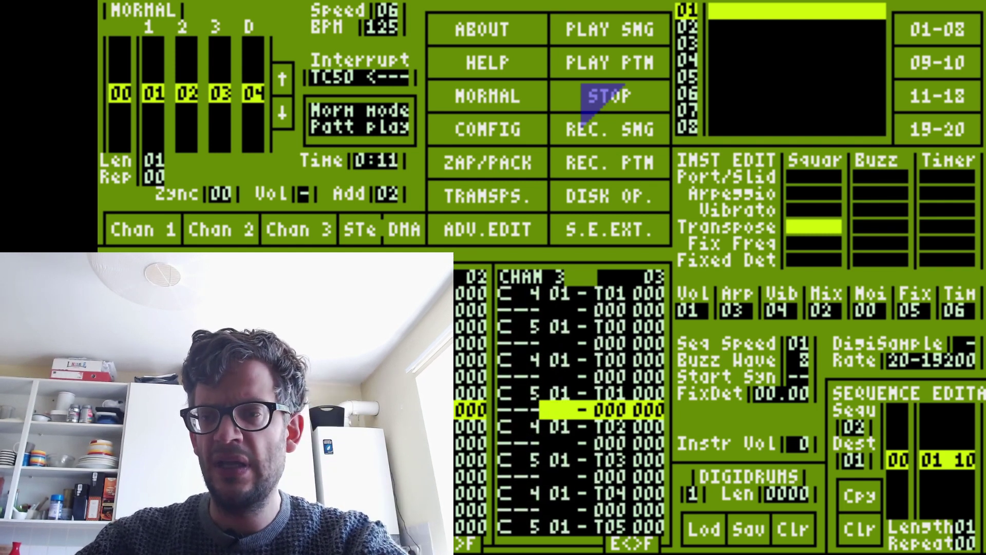
Examine the notes and T effects by moving back and forth through the rows of channel 3.
key("Up")
key("Up")
key("Up")
key("Up")
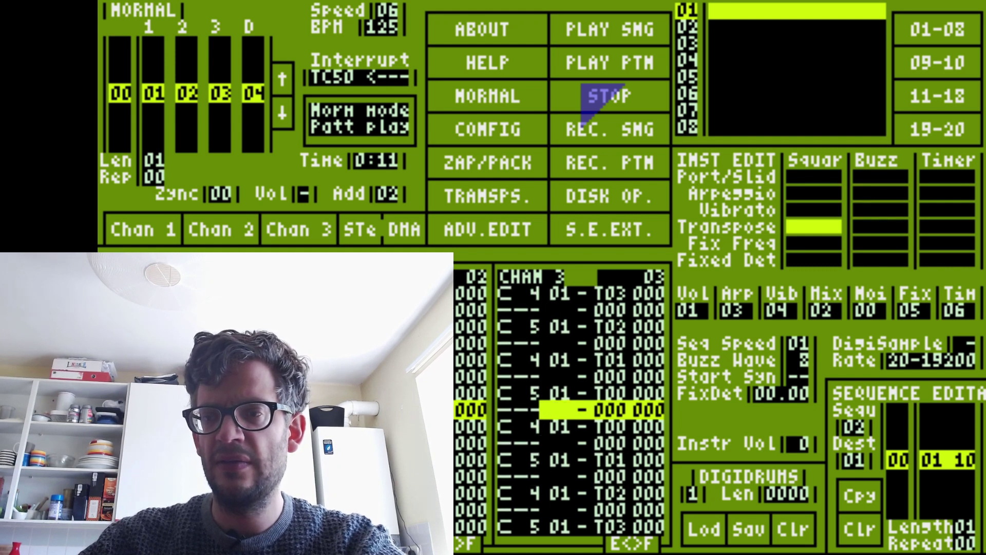
key("Up")
key("Down")
key("Down")
key("Down")
key("Up")
key("Up")
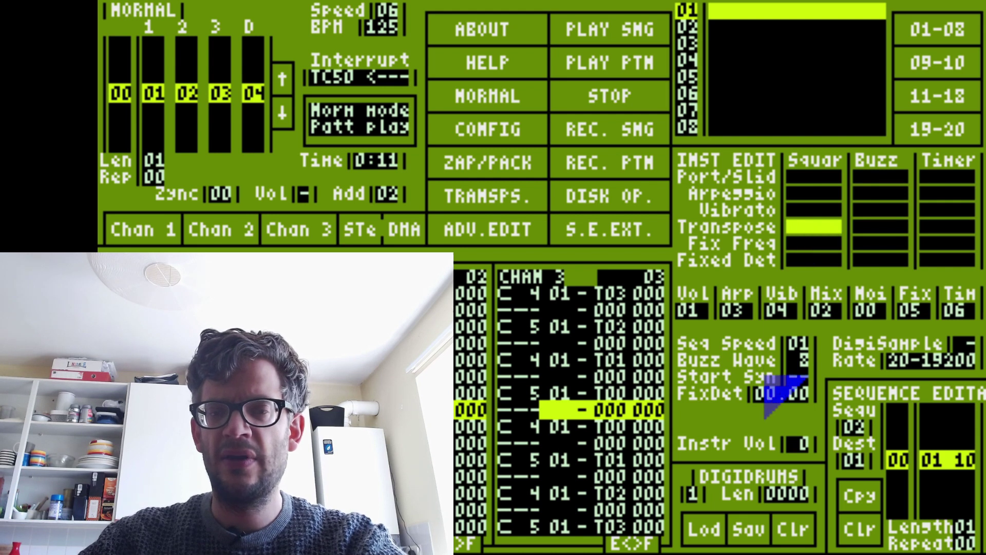
Enable Fixed Det for the Square voice with FixDet at 07.00, and play the song.
left_click(812, 257)
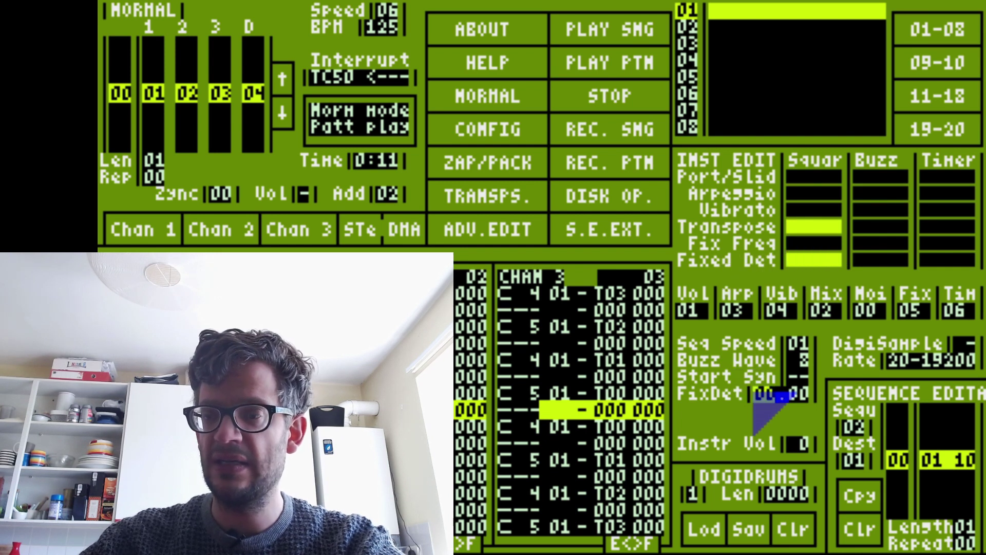
type("07")
key("Return")
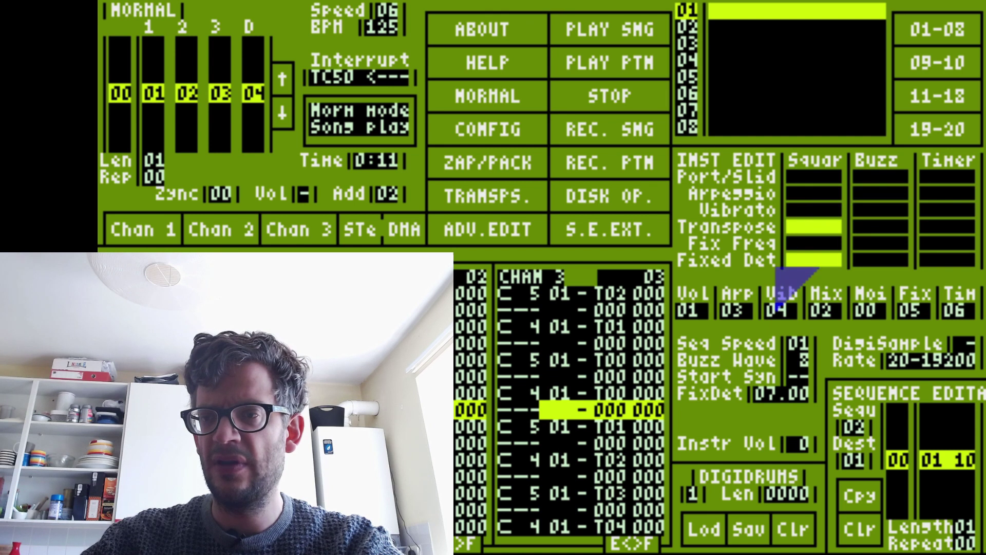
Set Arp sequence 03 to Length 1F and Repeat 1E, and generate its values with Minimum 0000, Maximum 0018 and Oscillats Ra.
left_click(742, 310)
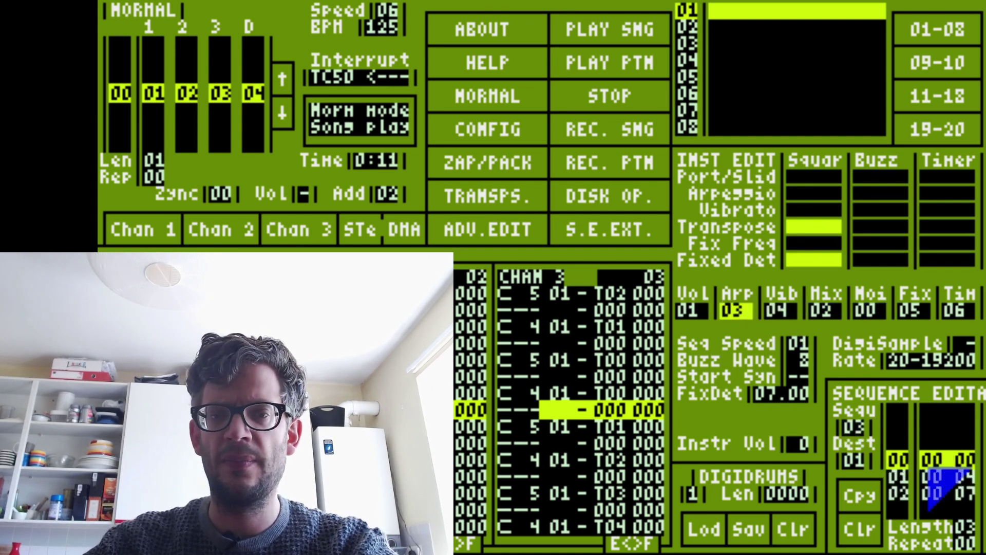
left_click(958, 519)
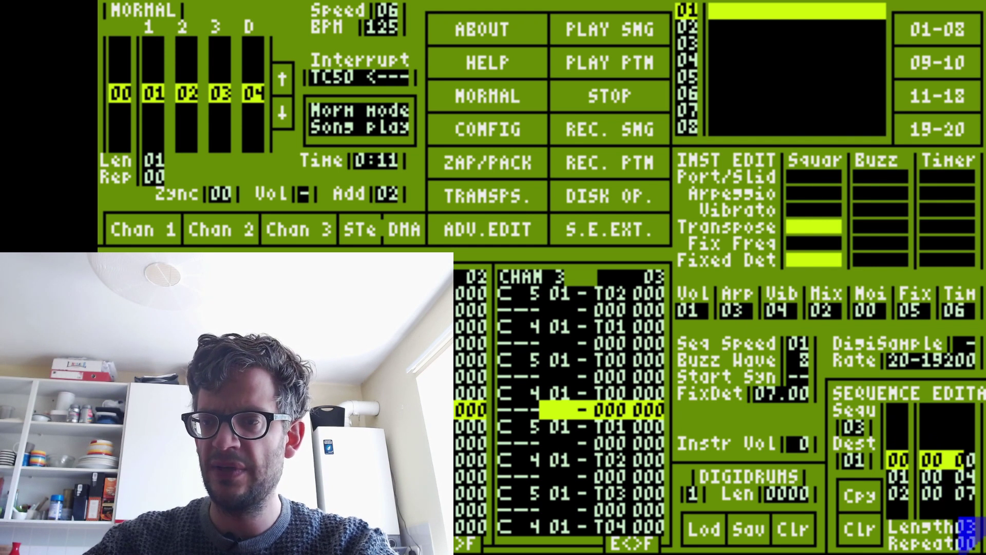
left_click(961, 526)
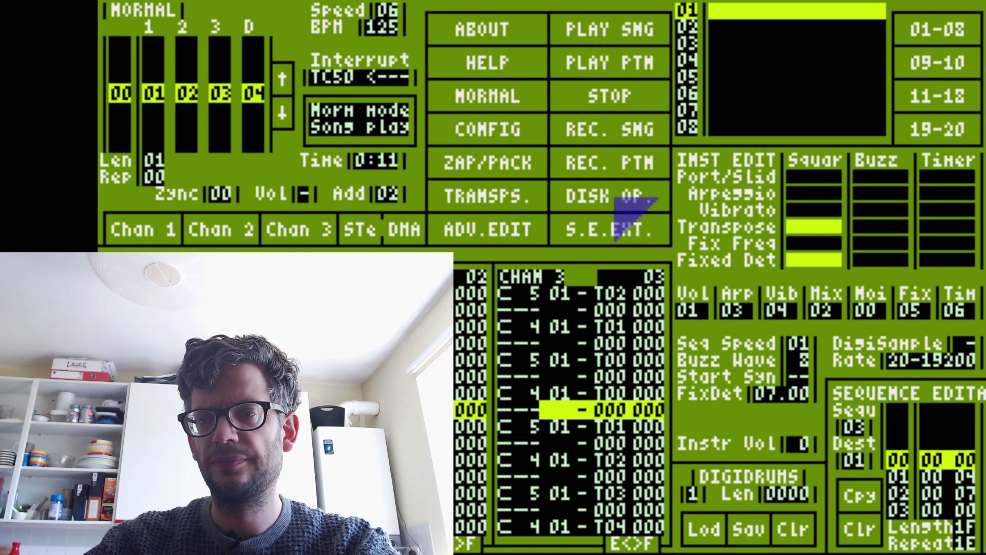
left_click(605, 228)
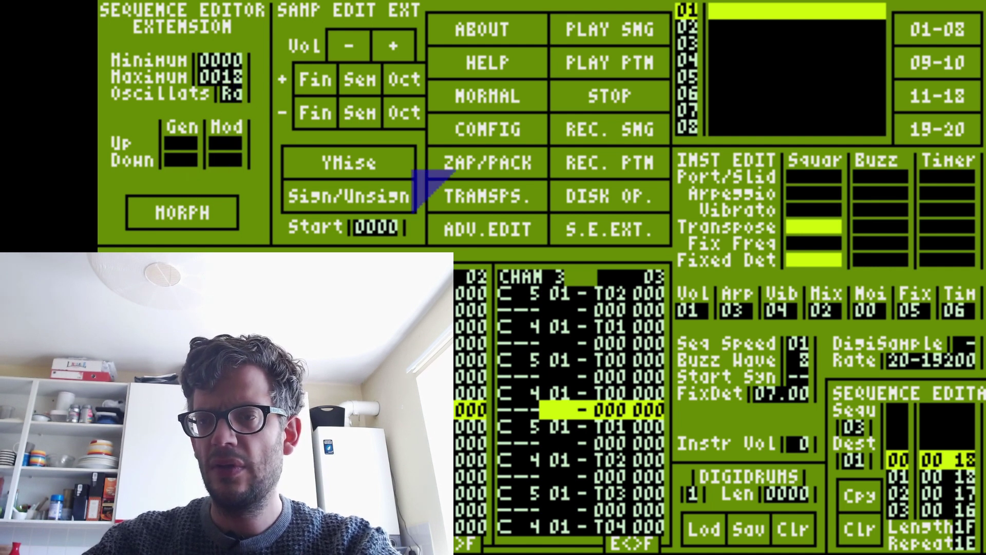
left_click(487, 101)
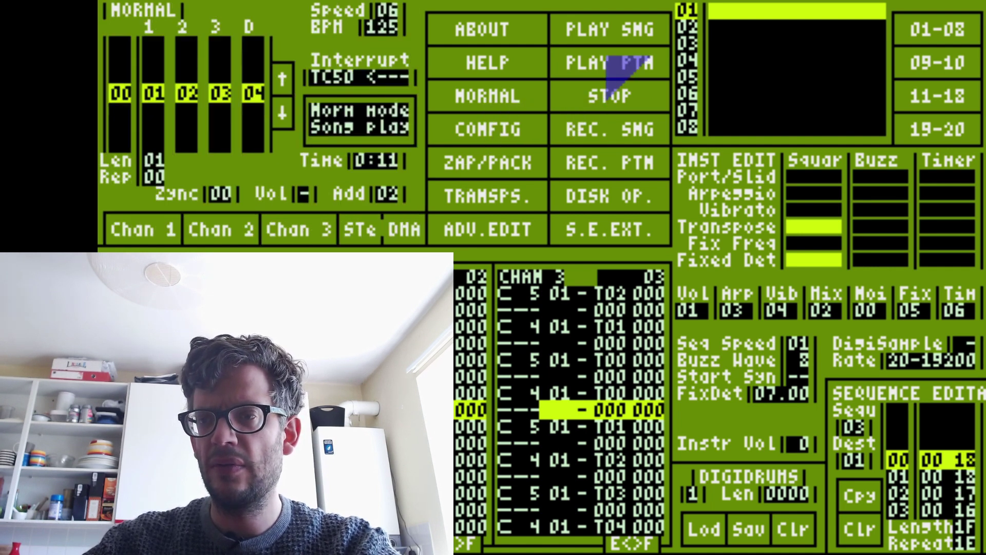
Play the pattern with Arpeggio on for the Square voice, changing FixDet to 00.00 and finally to 02.00.
left_click(631, 66)
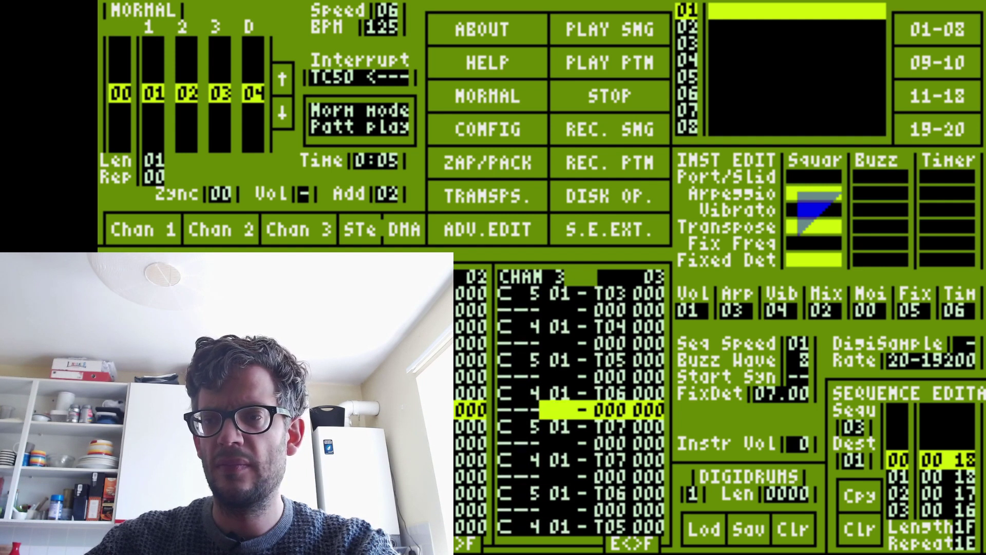
left_click(769, 389)
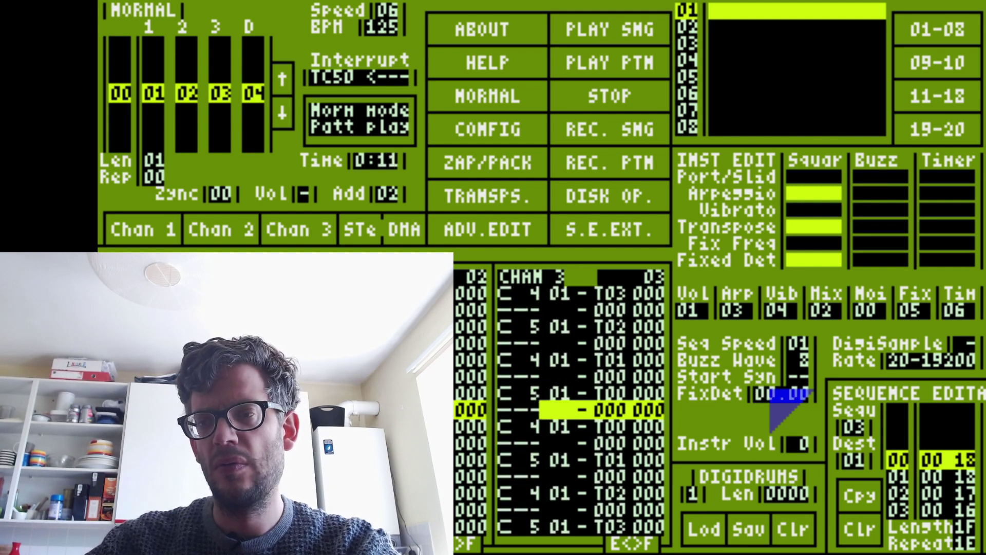
left_click(769, 389)
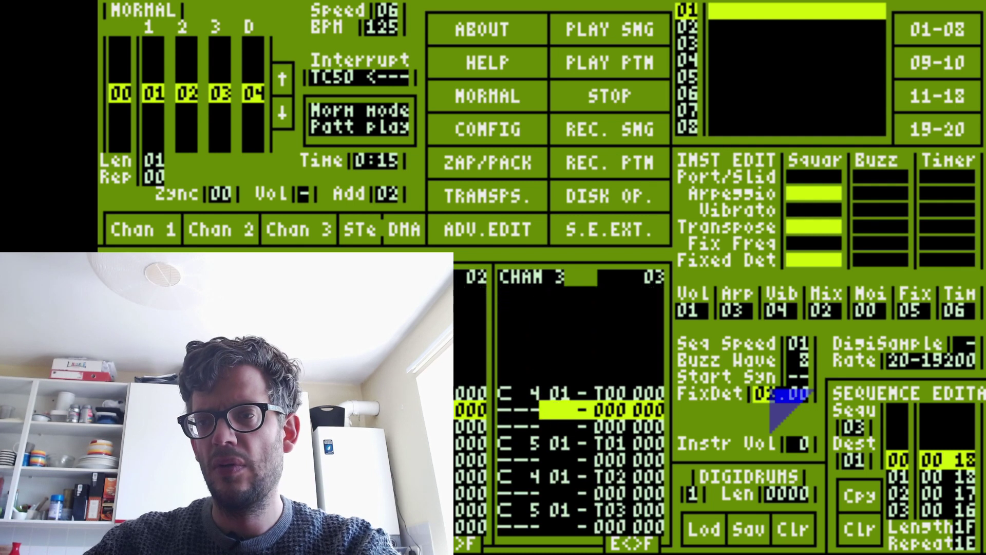
left_click(769, 389)
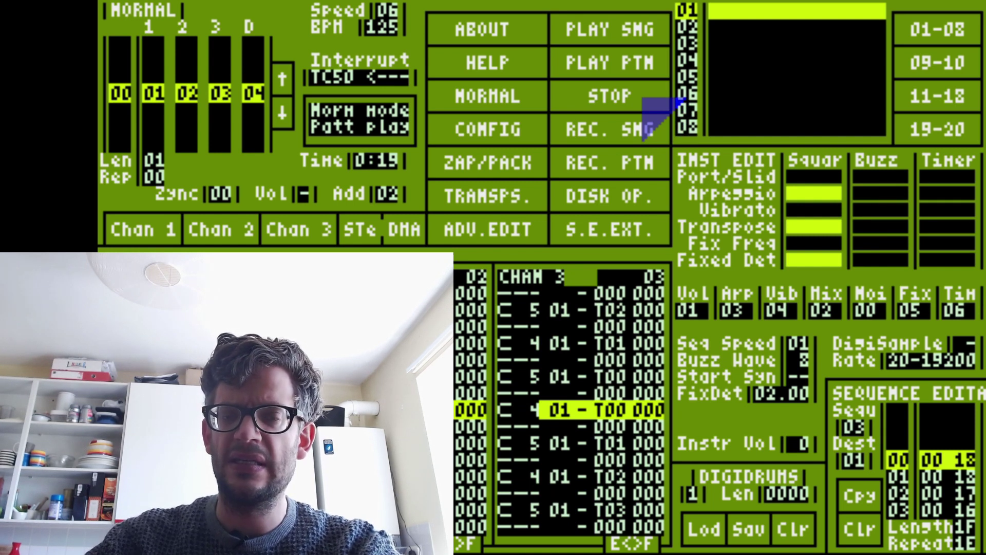
Set Buzz Wave to A and play the pattern.
left_click(629, 72)
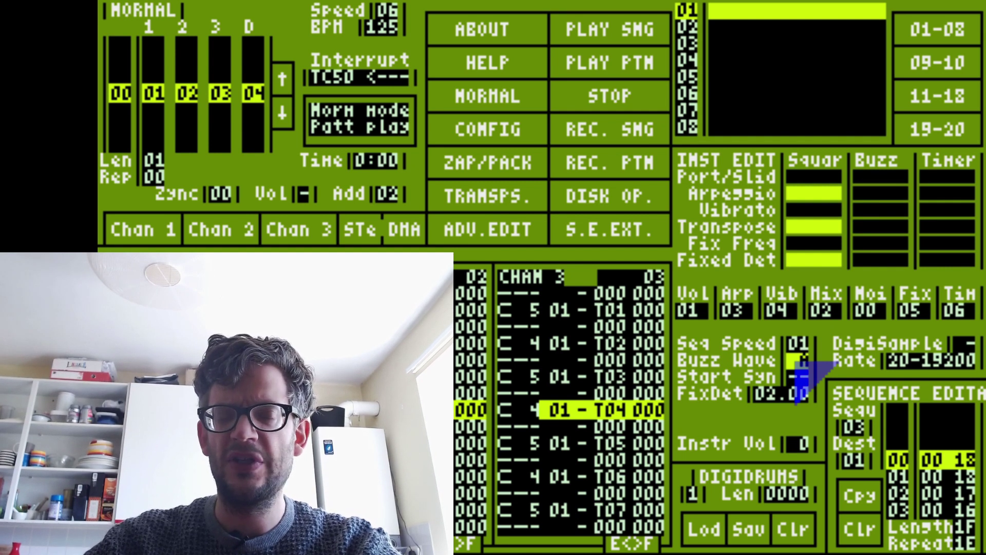
key("ctrl")
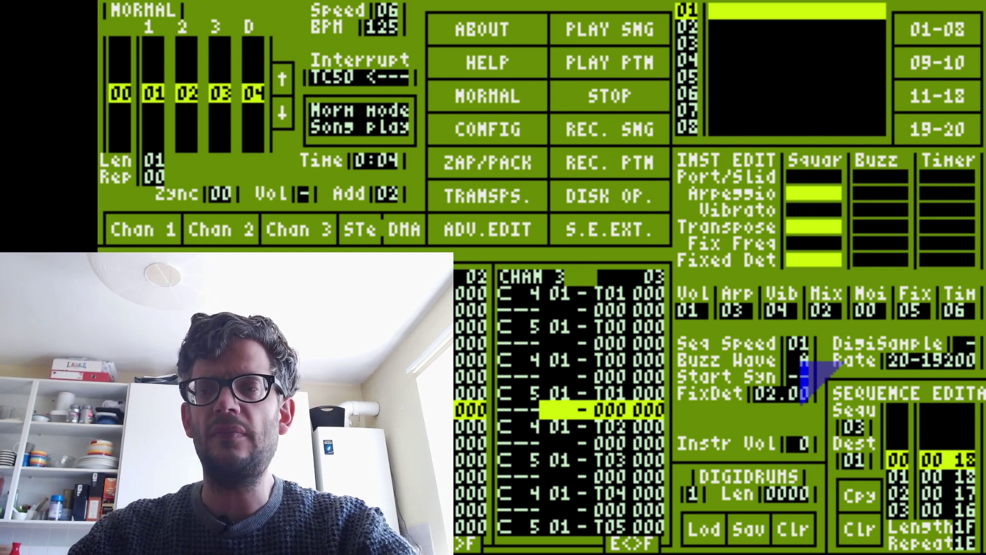
Switch Arpeggio, Transpose and Fixed Det on for the Buzz voice.
left_click(818, 208)
left_click(818, 208)
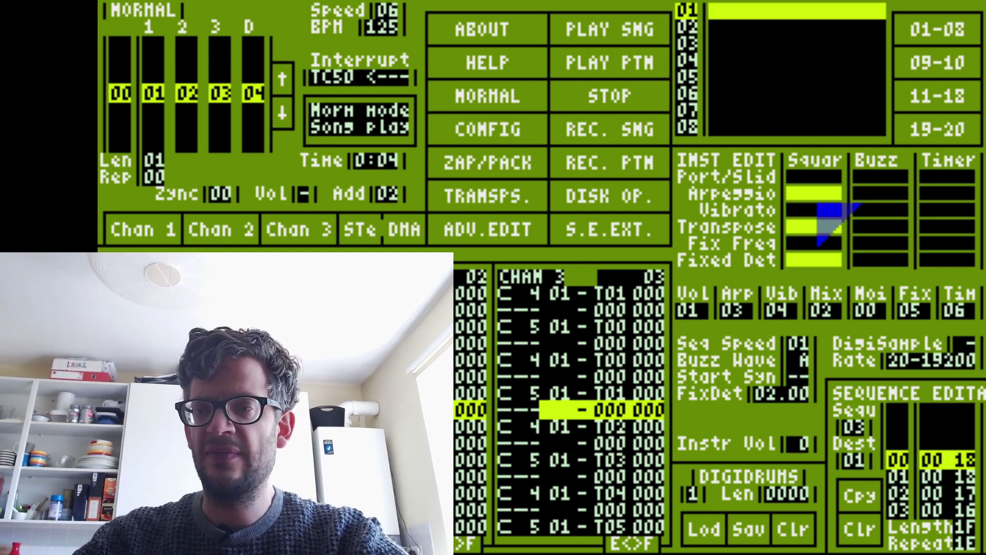
left_click(870, 194)
left_click(875, 226)
left_click(875, 260)
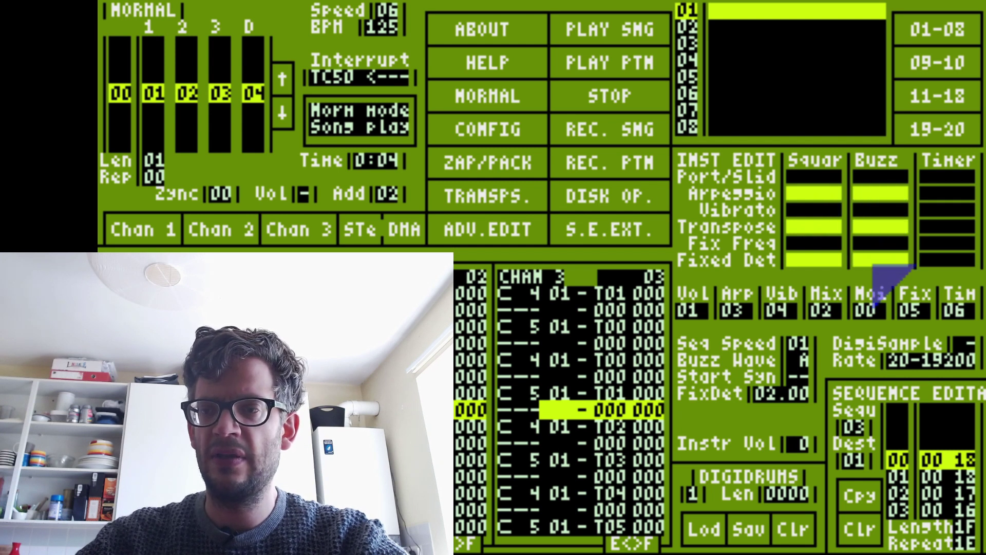
Switch Fixed Det, Transpose and Arpeggio off for the Square voice and play the pattern with the Buzz voice's switches alone.
left_click(814, 260)
left_click(812, 226)
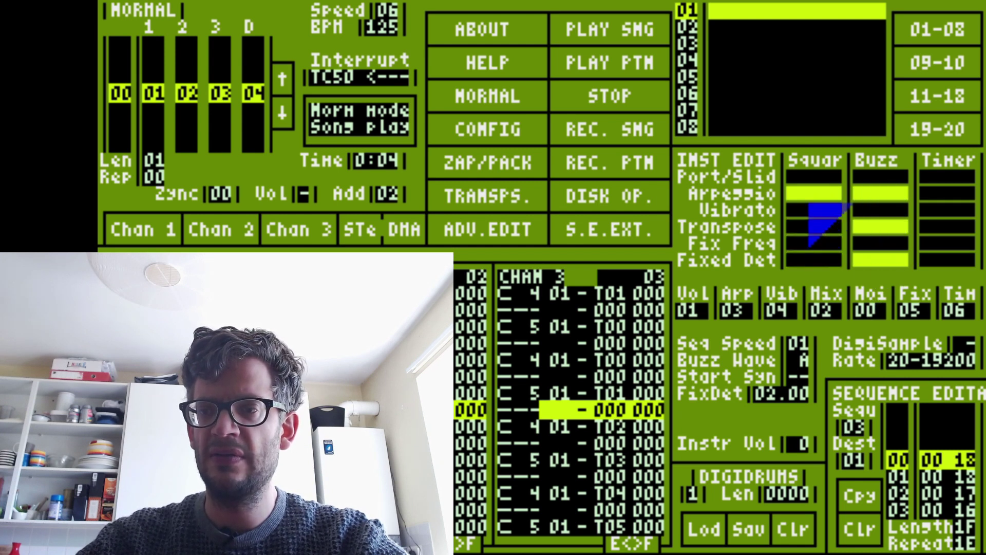
left_click(811, 193)
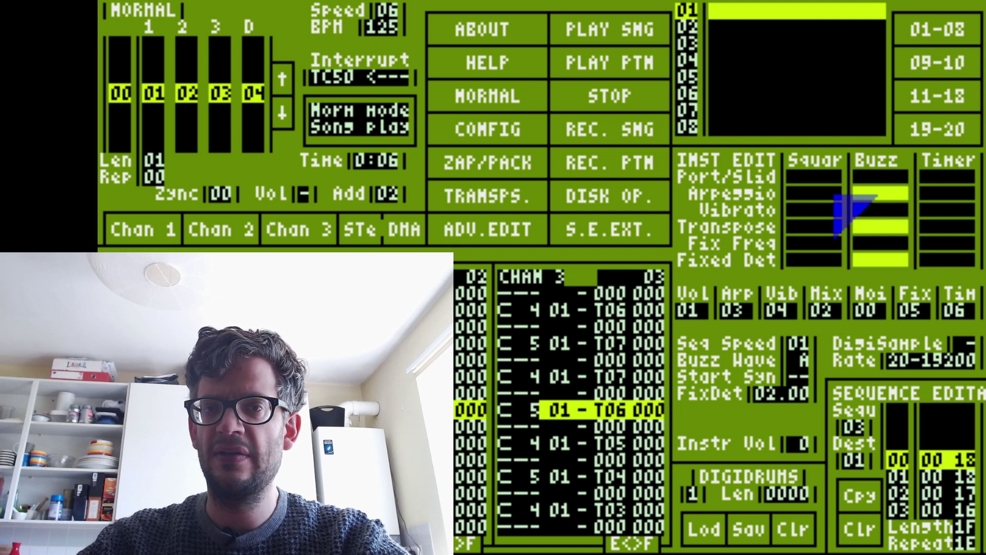
Switch Arpeggio, Transpose and Fixed Det back on for the Square voice and play the pattern with both voices' switches on.
left_click(819, 194)
left_click(819, 227)
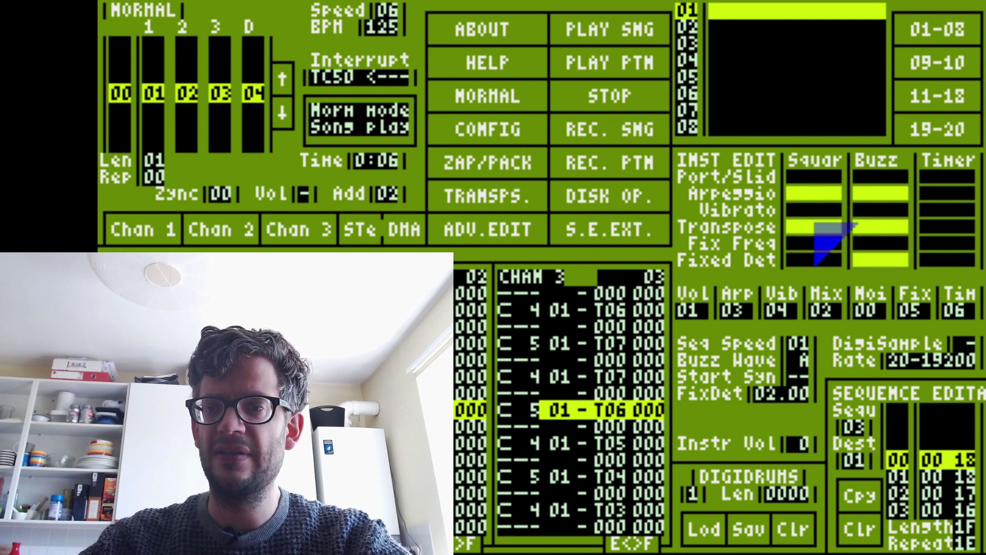
left_click(817, 260)
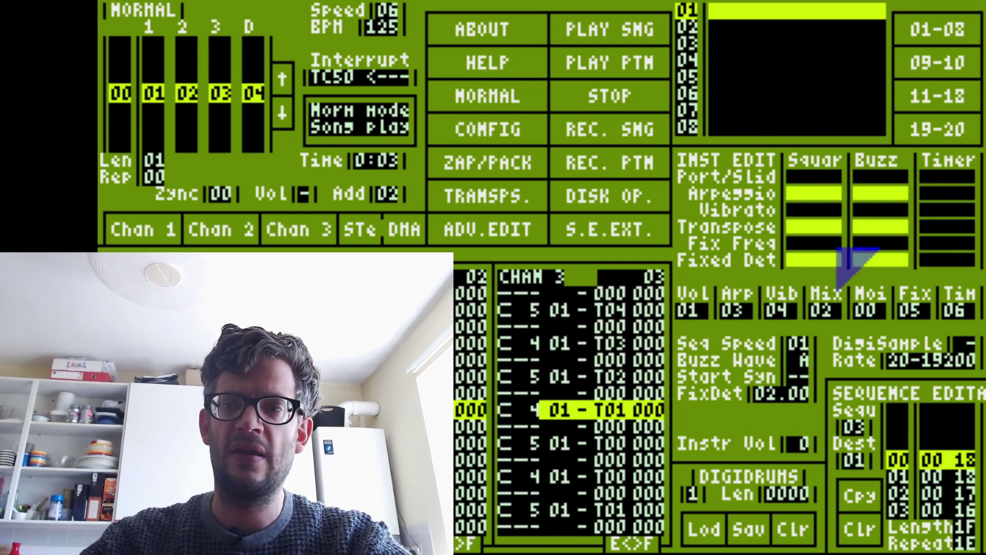
Switch Arpeggio, Transpose and Fixed Det off for the Buzz voice.
left_click(880, 193)
left_click(881, 210)
left_click(881, 216)
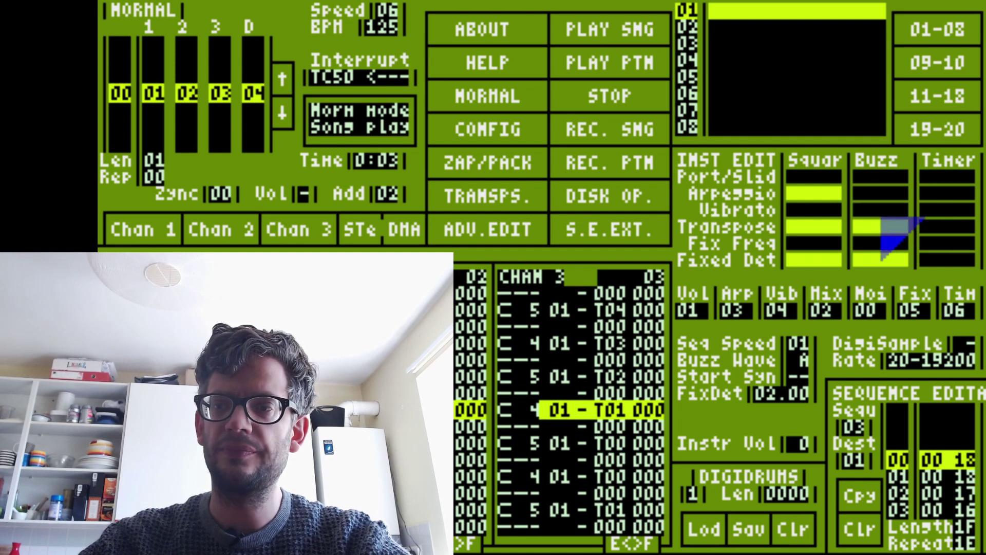
left_click(881, 228)
left_click(881, 259)
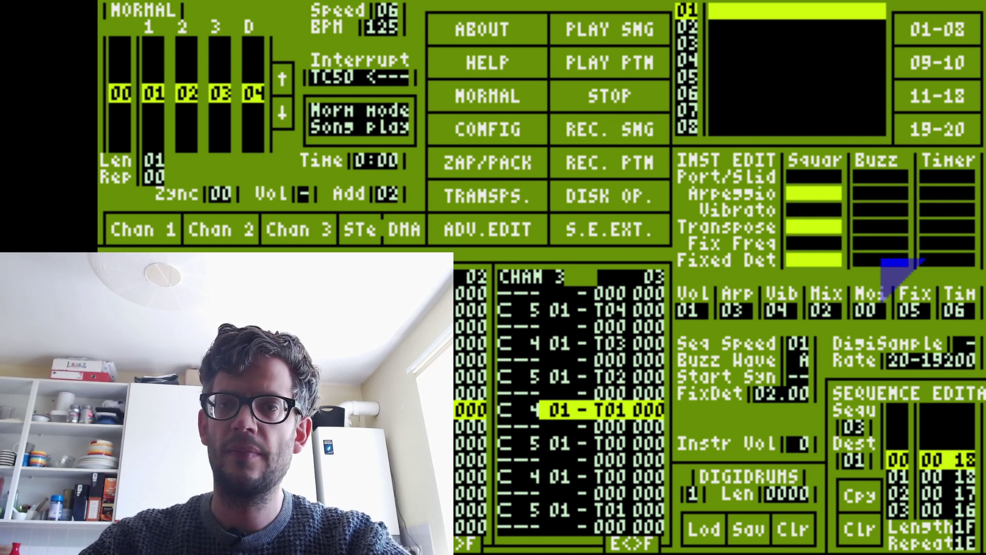